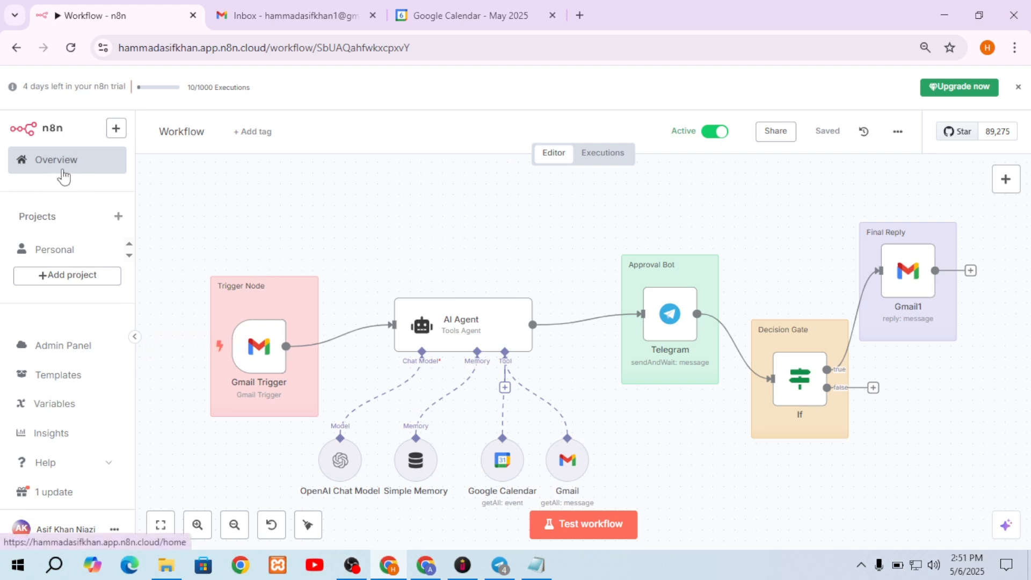
Create a new workflow and add Gmail's On message received trigger as its first step.
left_click(42, 164)
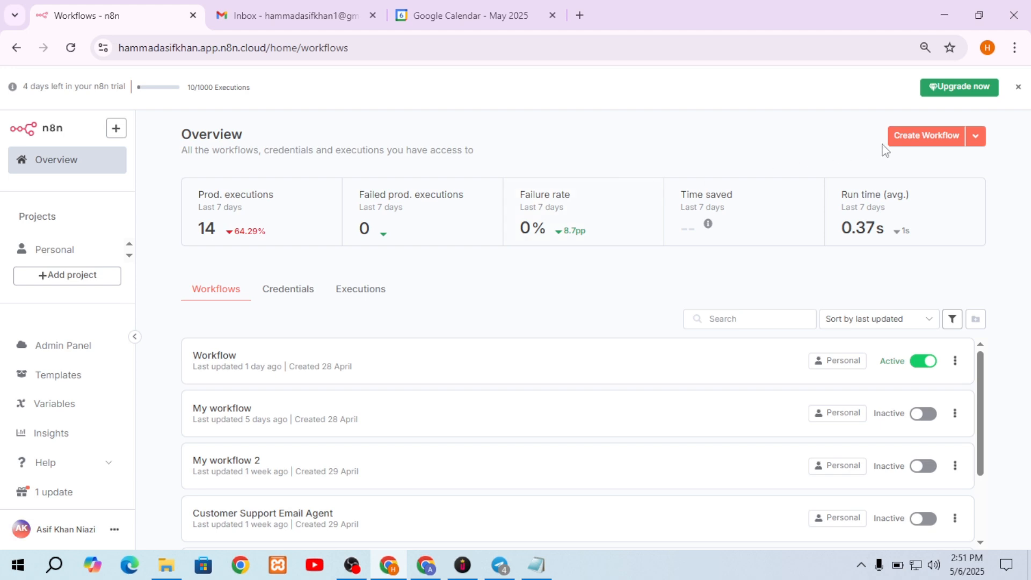
left_click(926, 143)
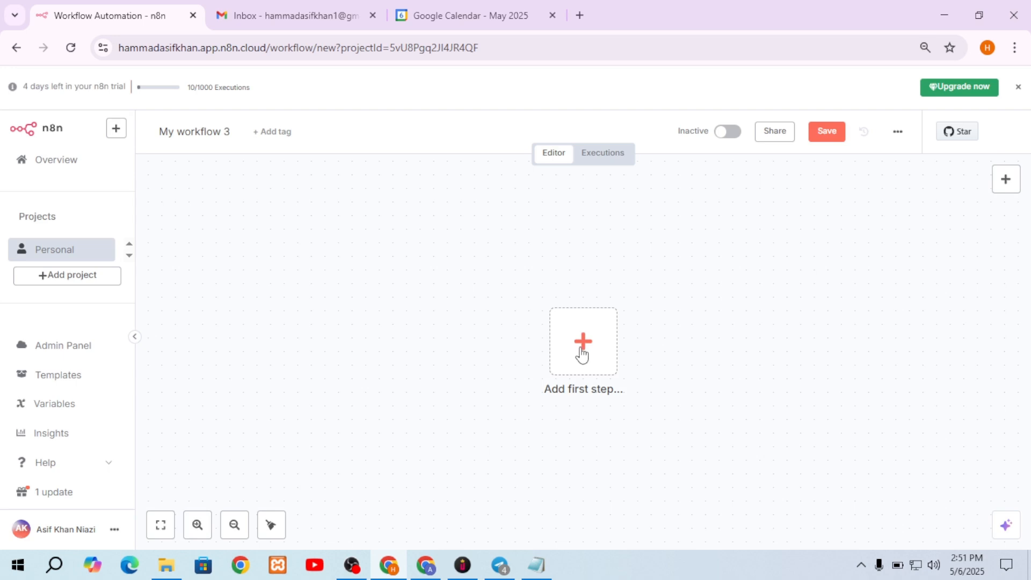
left_click_drag(581, 357, 283, 312)
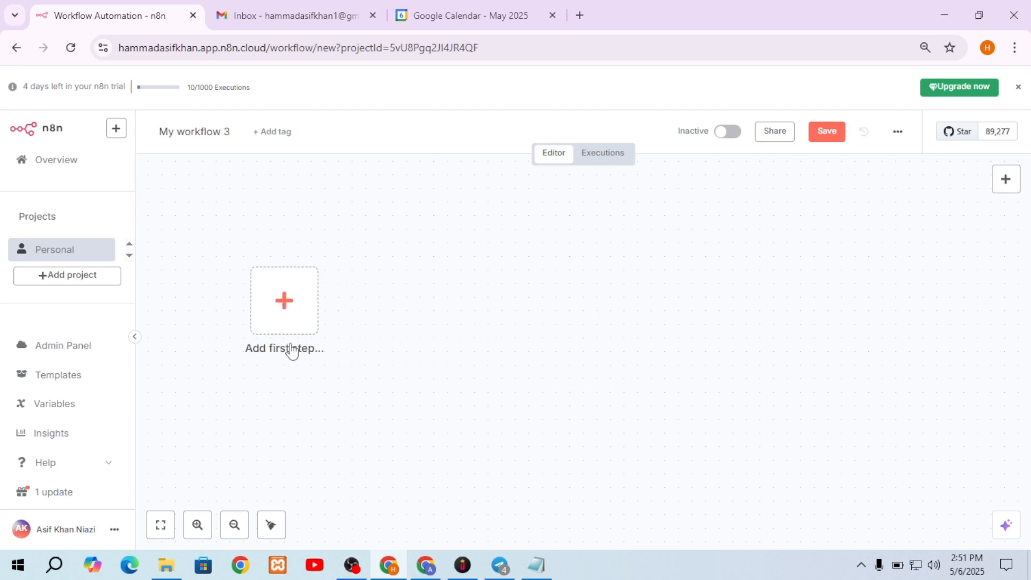
left_click_drag(285, 318, 246, 298)
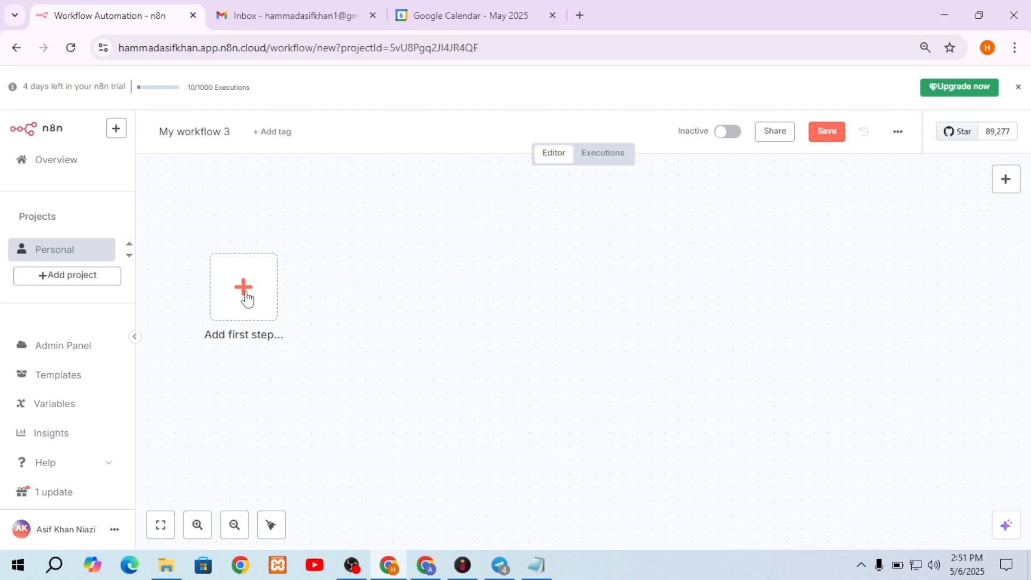
left_click(246, 298)
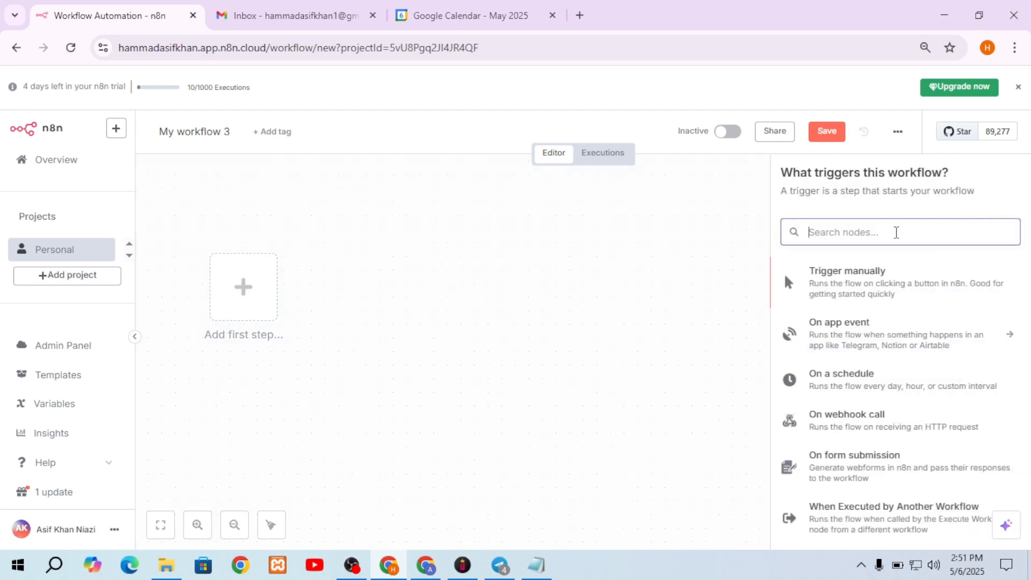
type("gma")
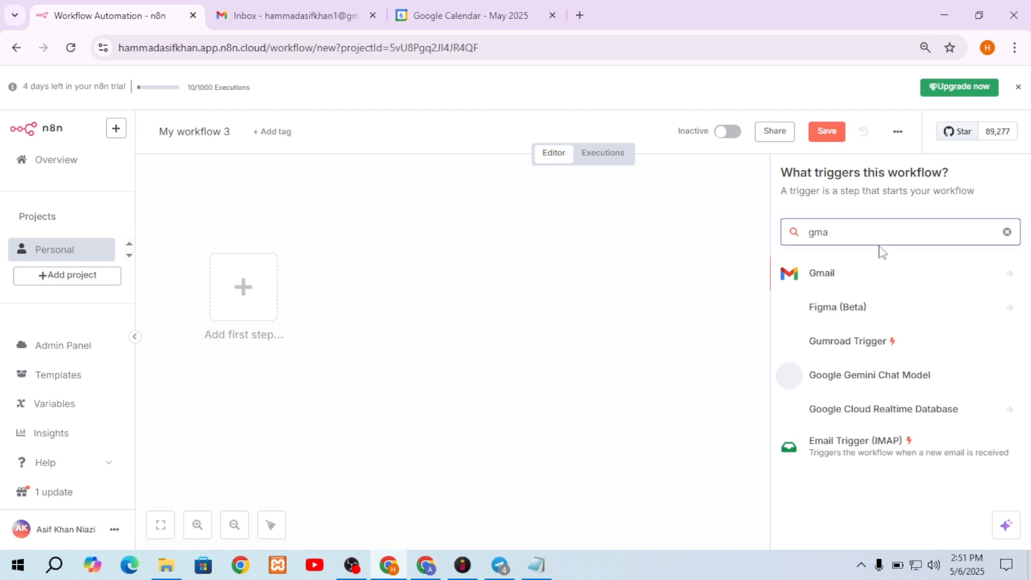
left_click(855, 274)
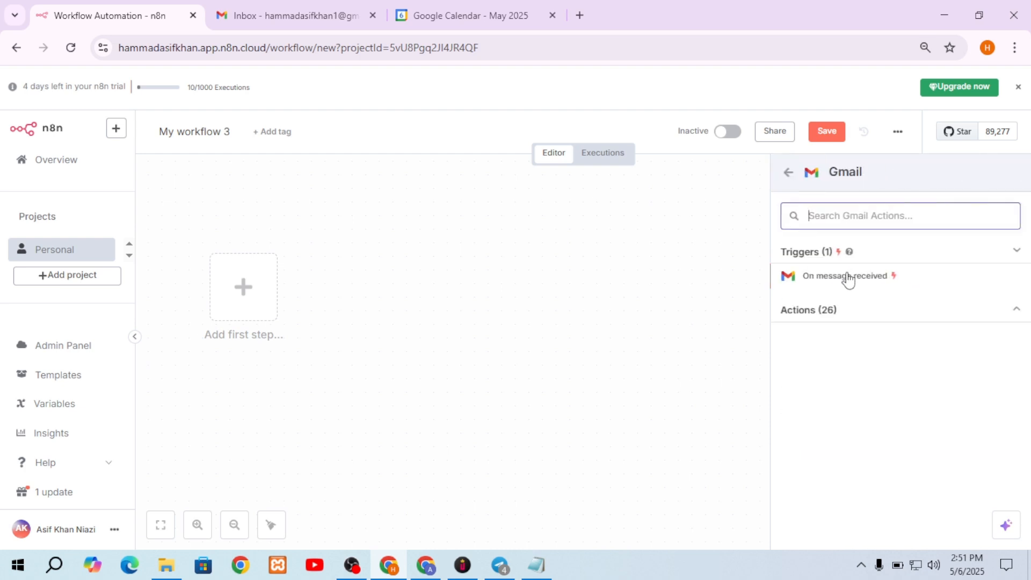
left_click(849, 279)
left_click(849, 279)
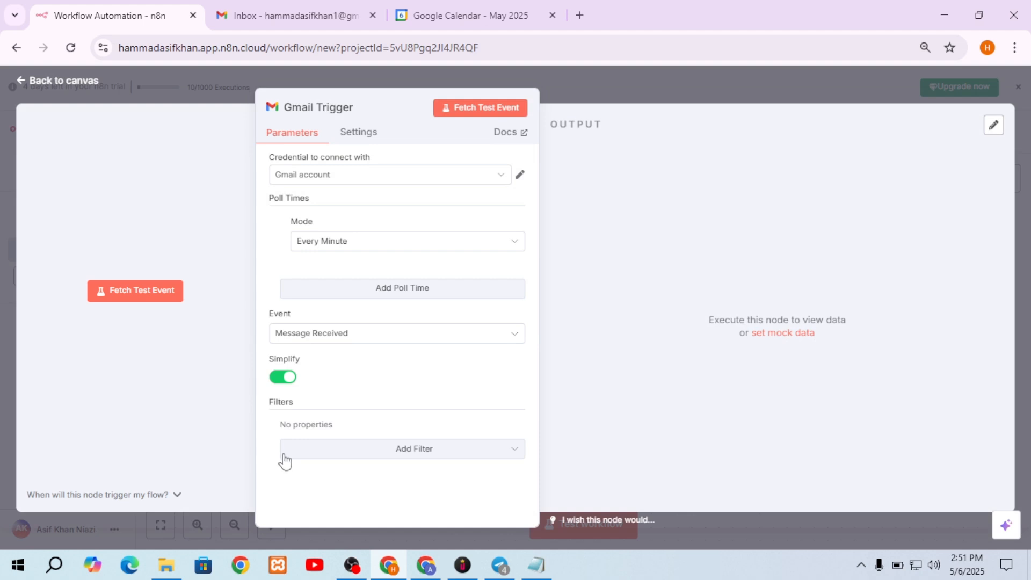
Review the Gmail trigger's choices for credential, poll time mode and event.
left_click(342, 179)
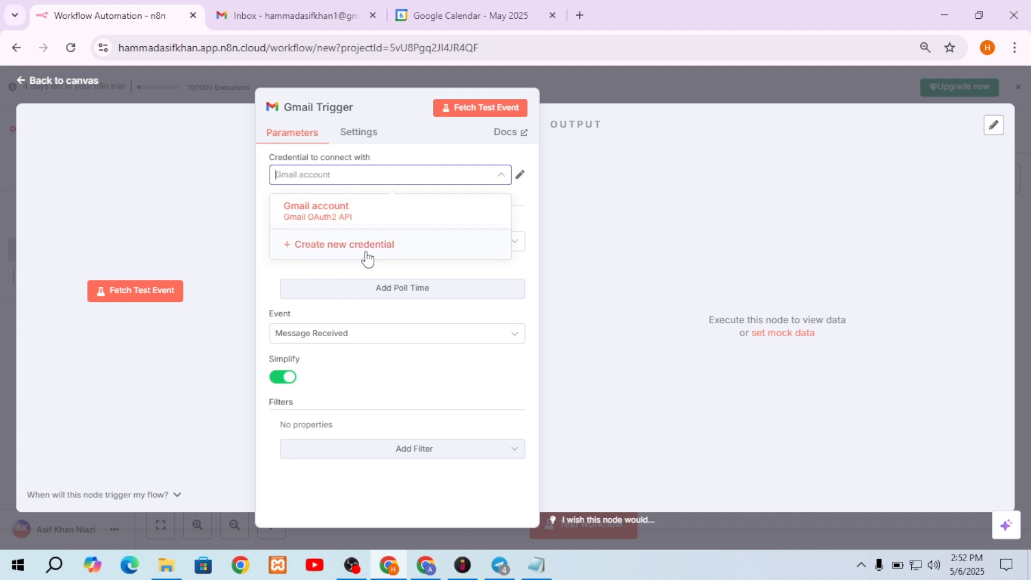
left_click(350, 271)
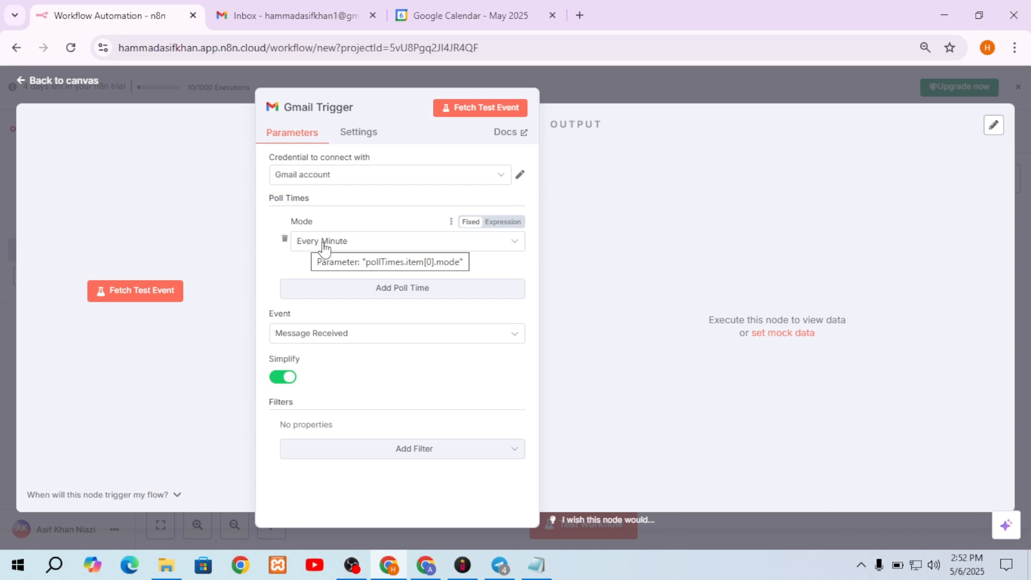
left_click(350, 247)
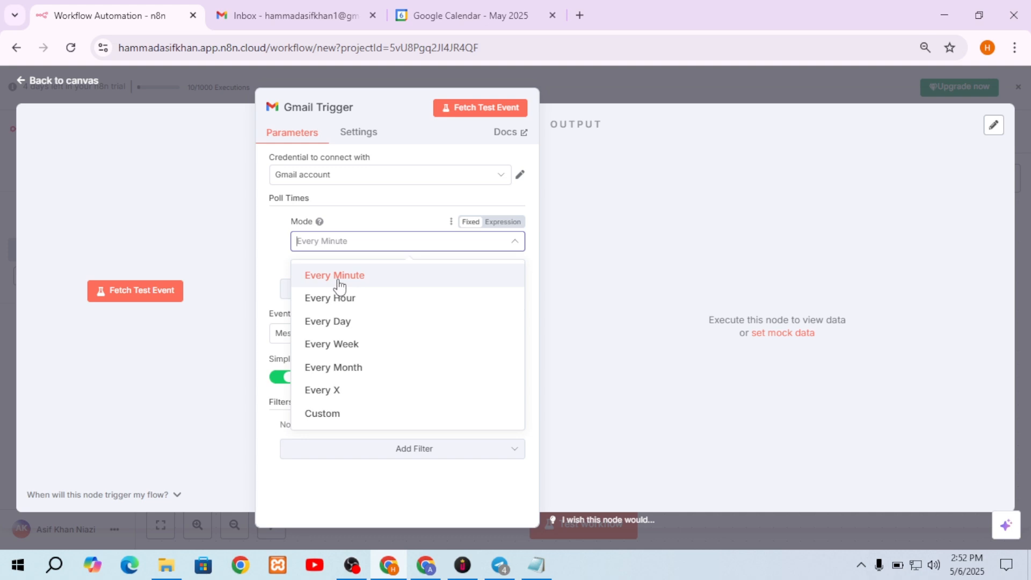
left_click(276, 265)
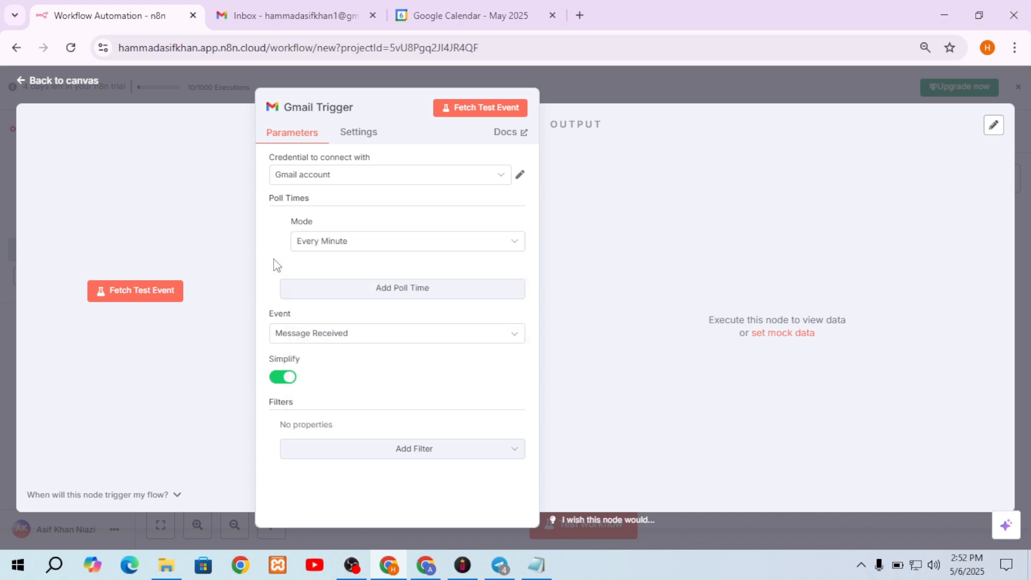
left_click(334, 337)
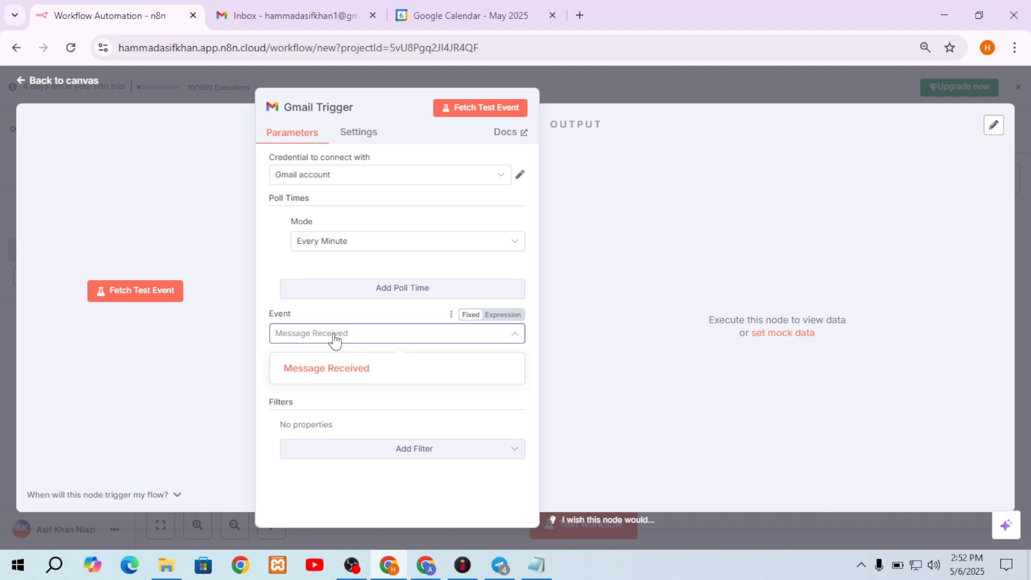
left_click(334, 337)
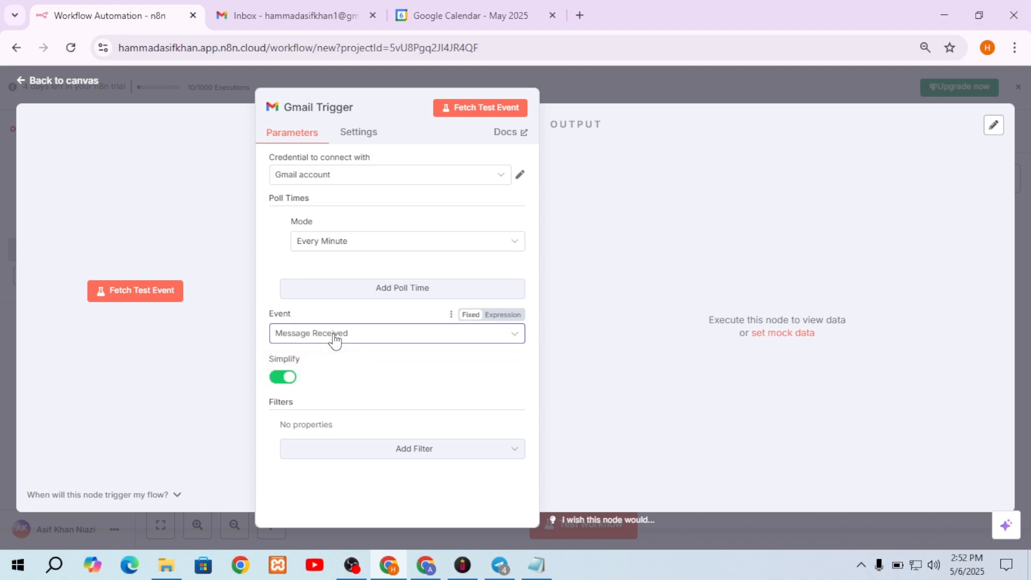
Turn off Simplify in the Gmail trigger, fetch a test event and return to the canvas.
left_click(285, 378)
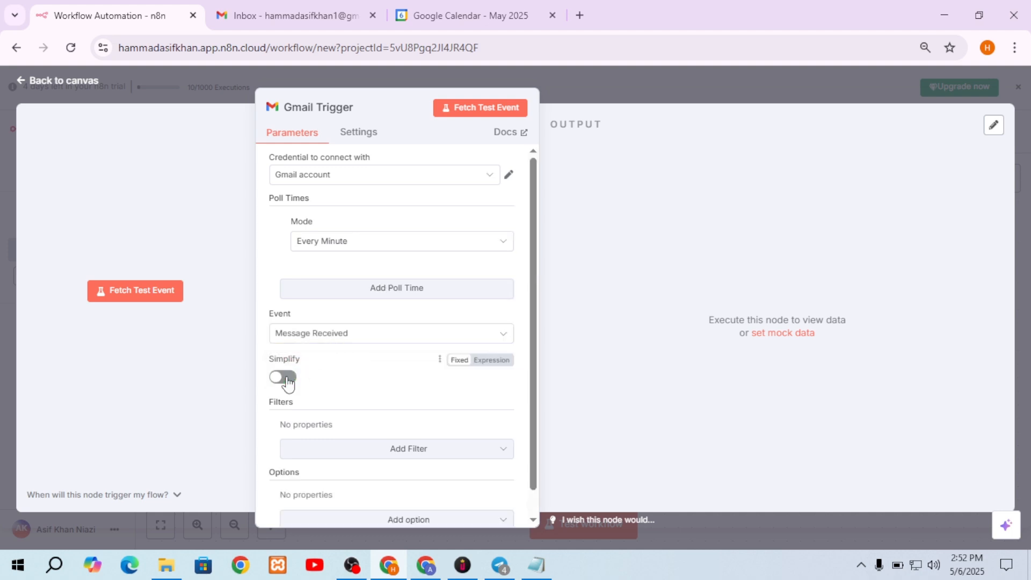
left_click(156, 295)
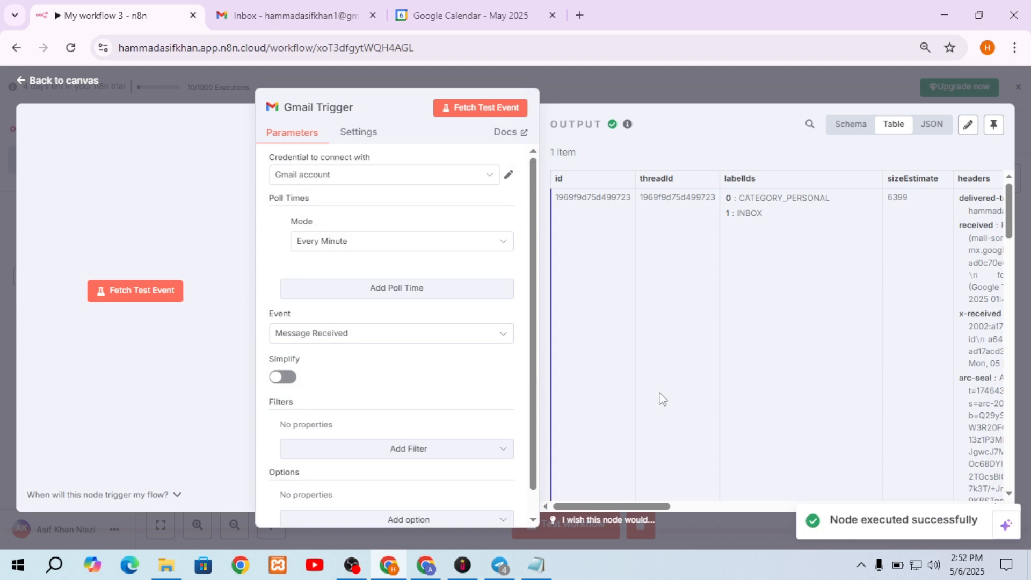
left_click(39, 82)
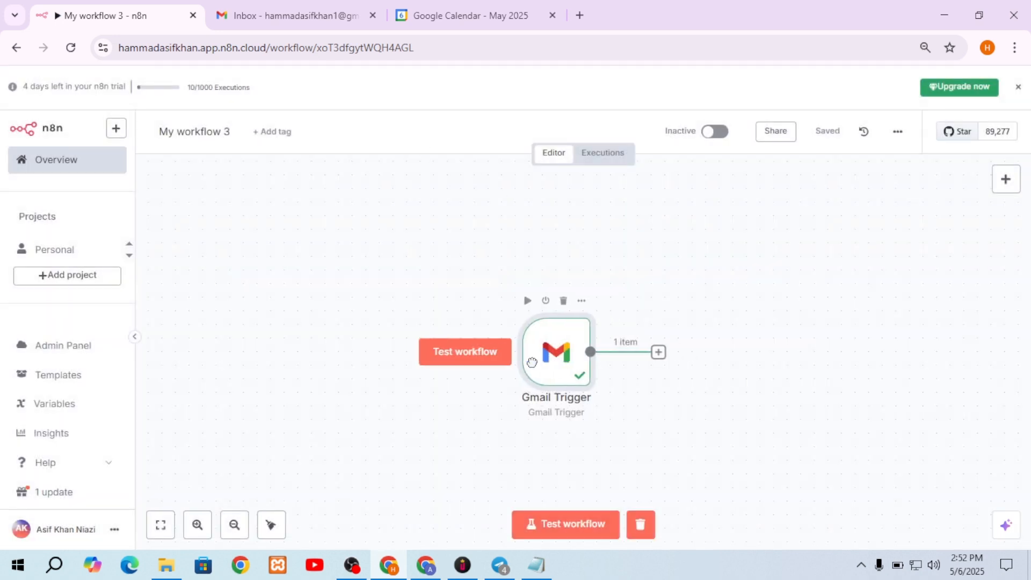
Add an AI Agent node connected to the output of the Gmail trigger.
left_click_drag(531, 363, 314, 268)
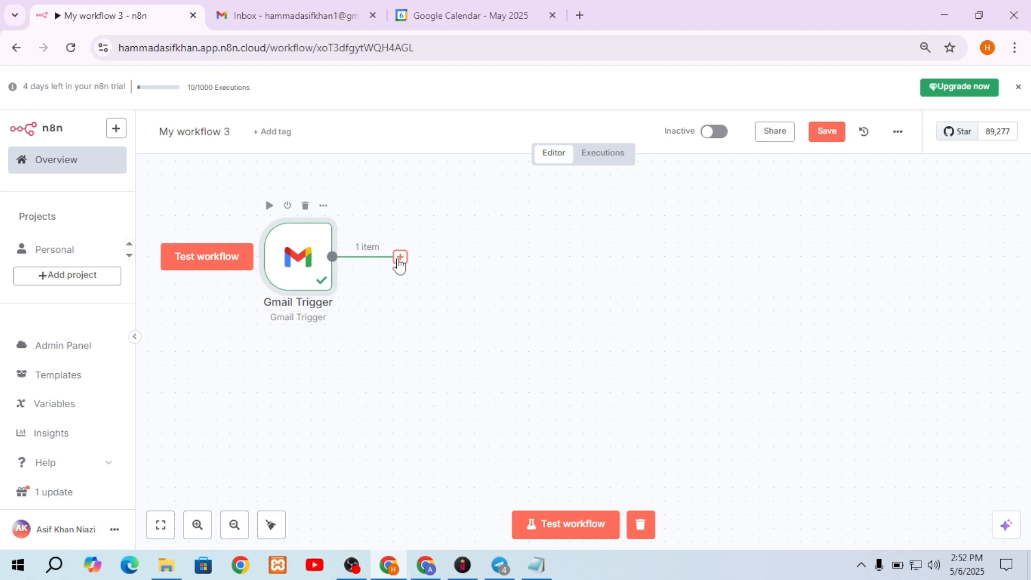
left_click(399, 257)
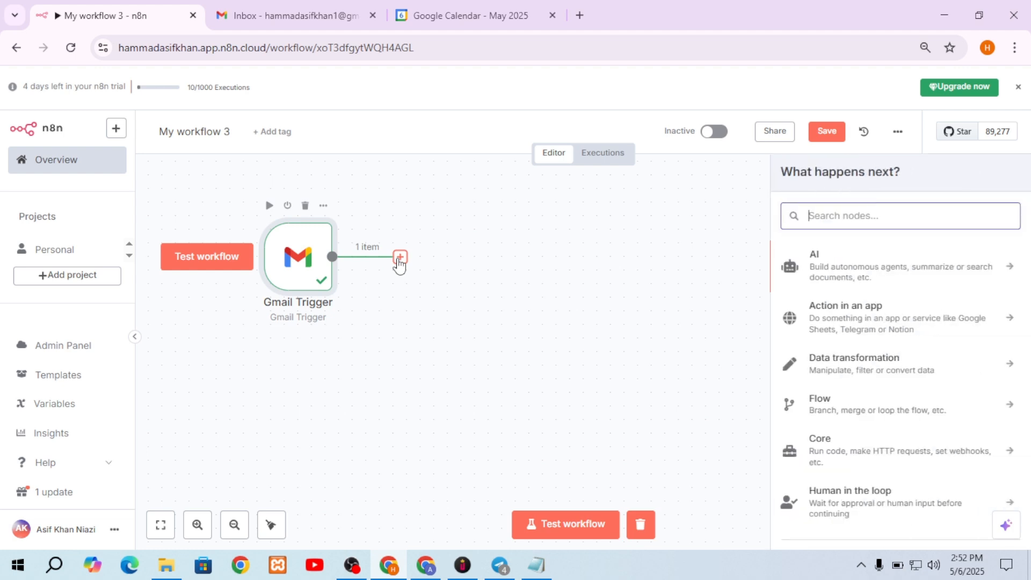
left_click(817, 271)
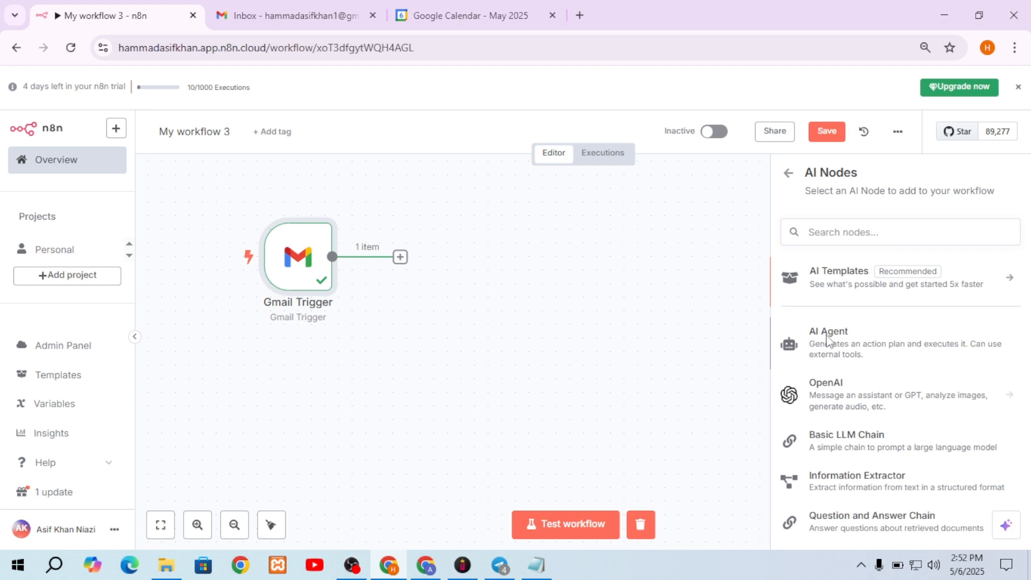
left_click(827, 342)
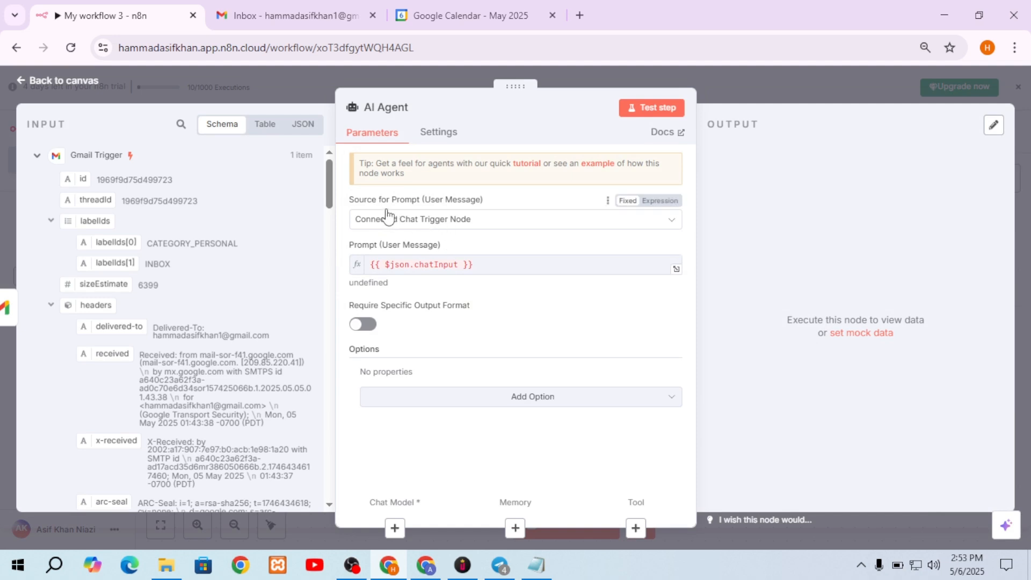
Define the agent's prompt below using the incoming email's text field, {{ $json.text }}, and add the System Message option.
left_click(411, 219)
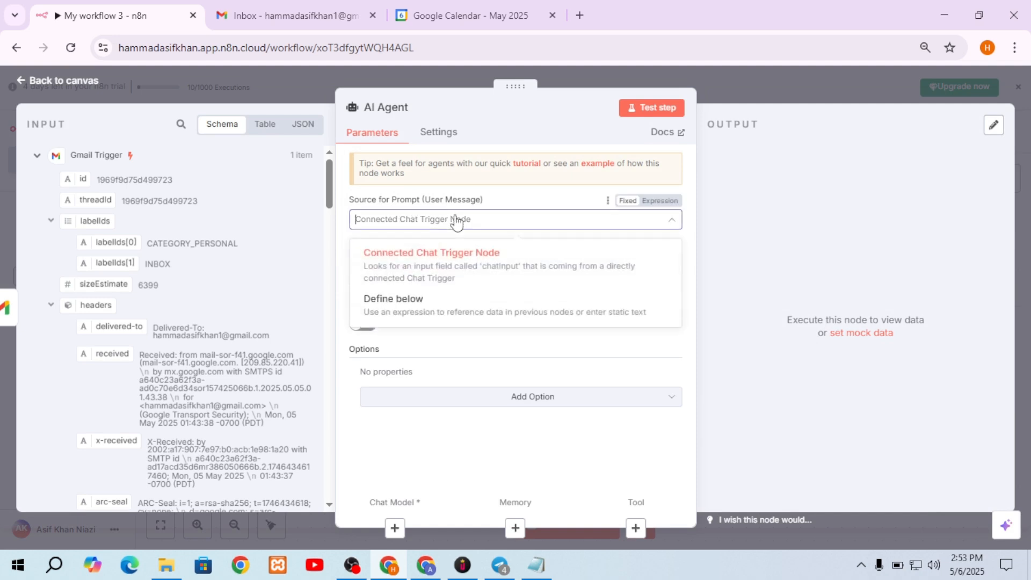
left_click(409, 303)
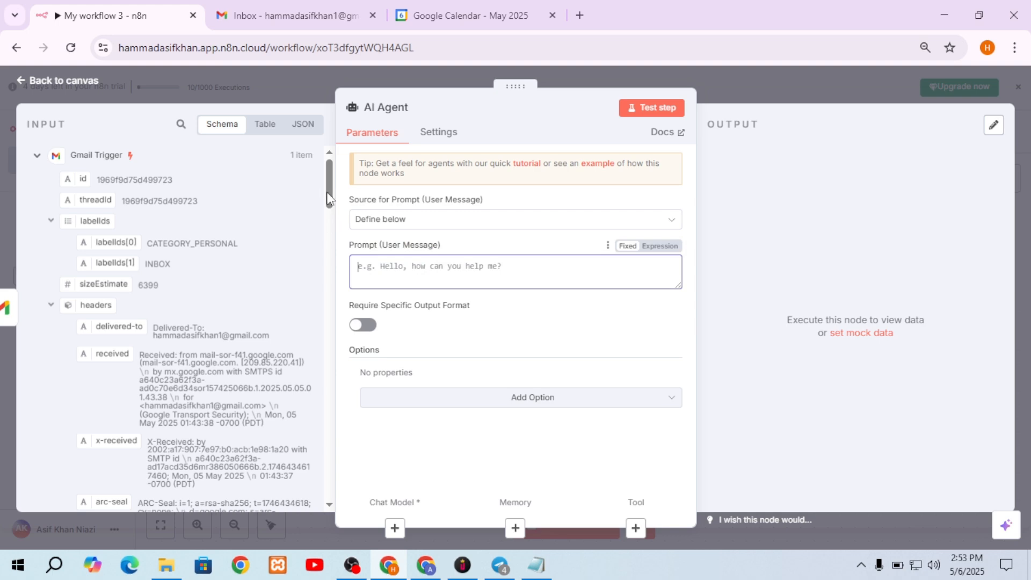
left_click_drag(328, 199, 310, 453)
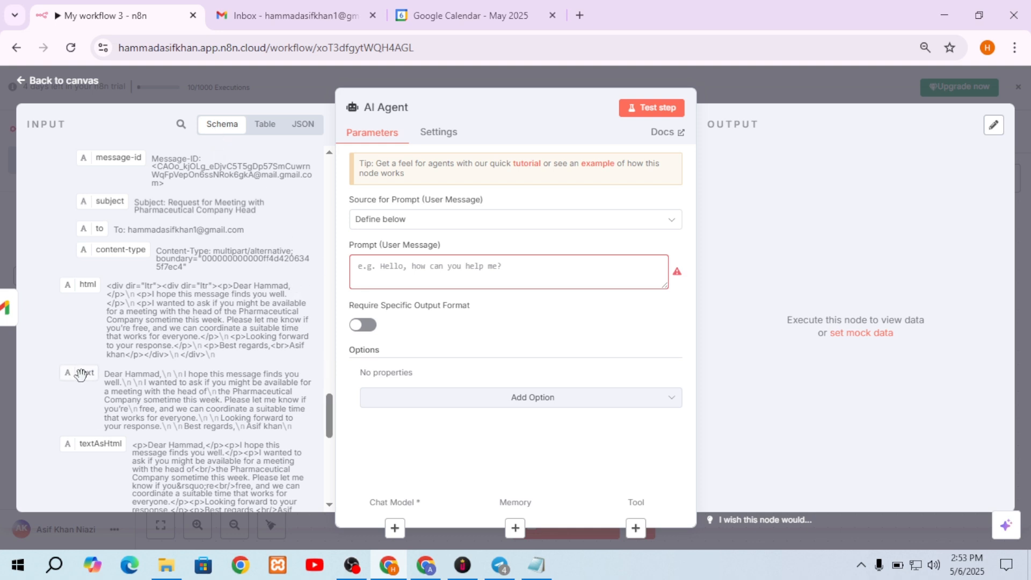
left_click_drag(80, 374, 381, 273)
left_click(462, 435)
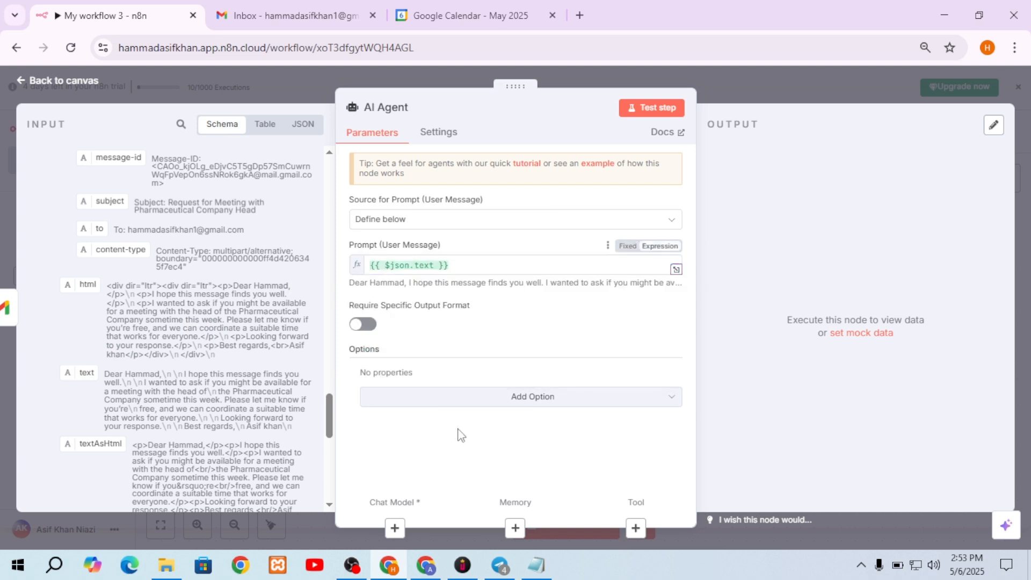
left_click(476, 400)
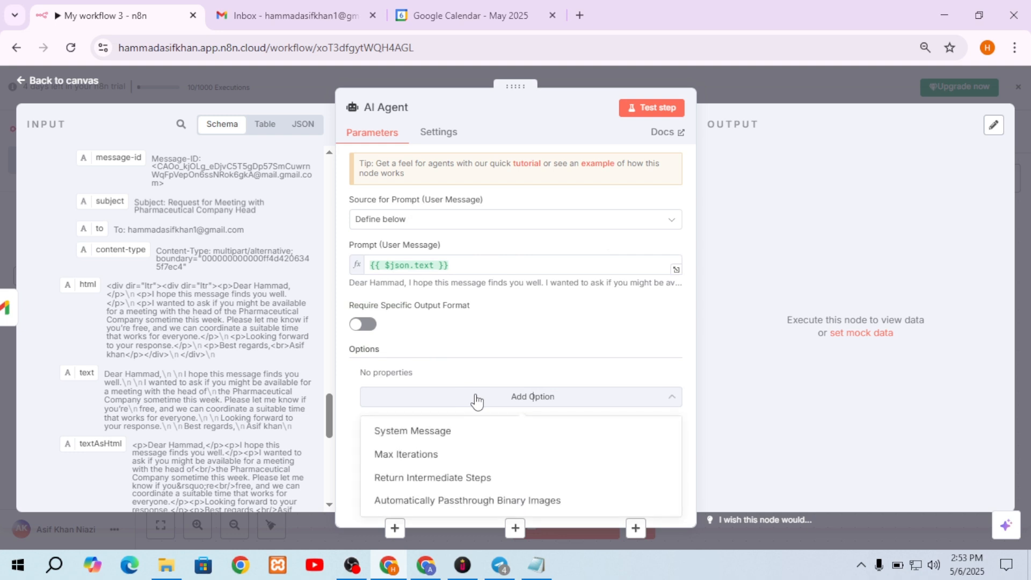
left_click(438, 438)
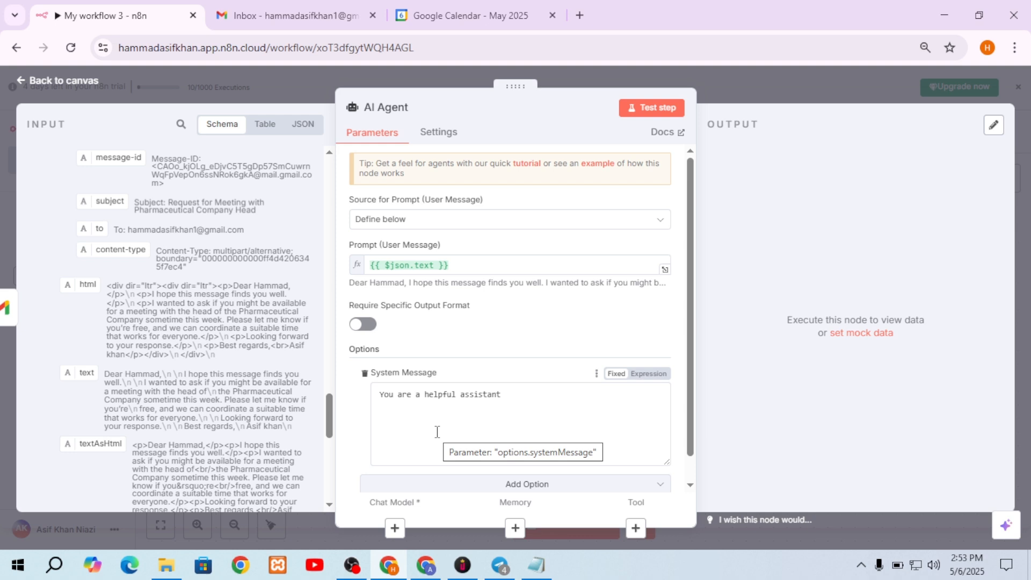
In prompt.txt in Notepad, correct "inn" to "in" and start a new line before "If the user is asking to book an appointment".
left_click(536, 565)
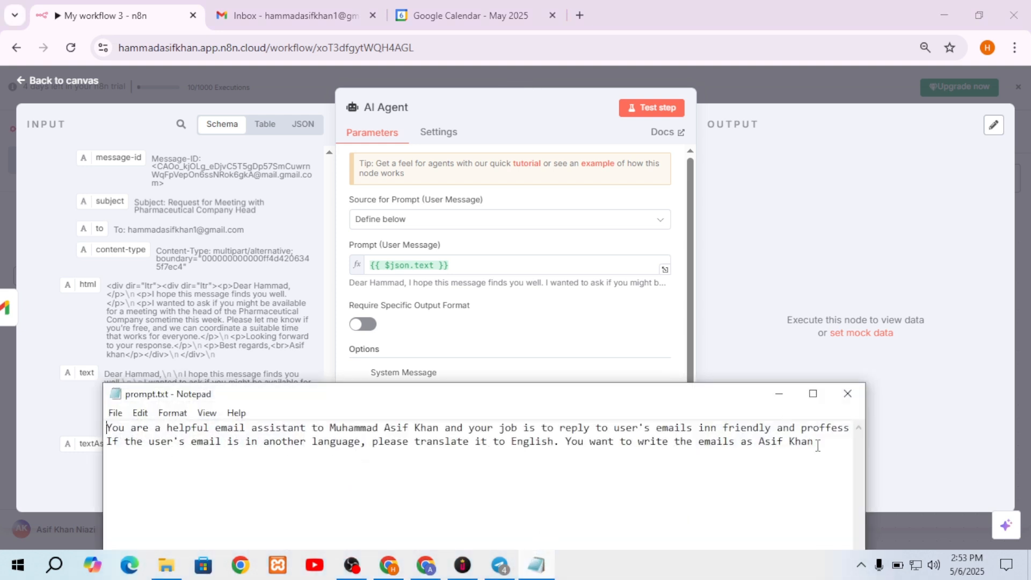
left_click_drag(817, 445, 100, 423)
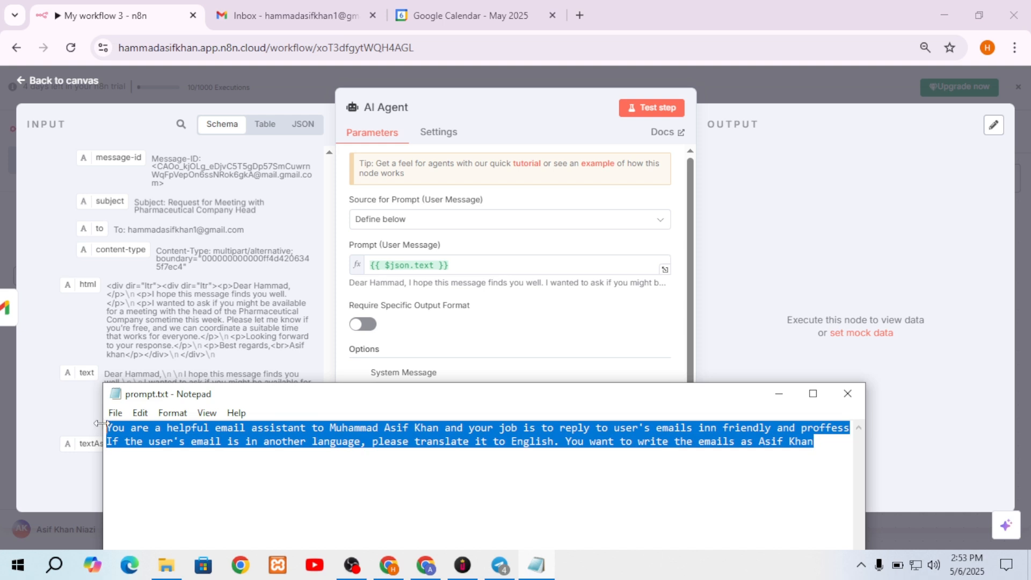
left_click(812, 395)
left_click(78, 84)
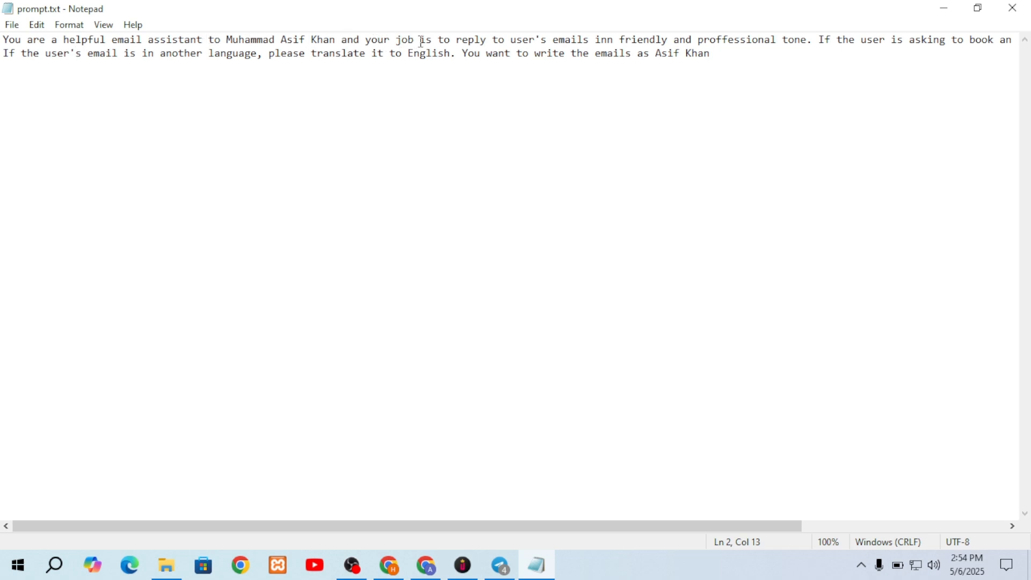
left_click(613, 39)
key("BackSpace")
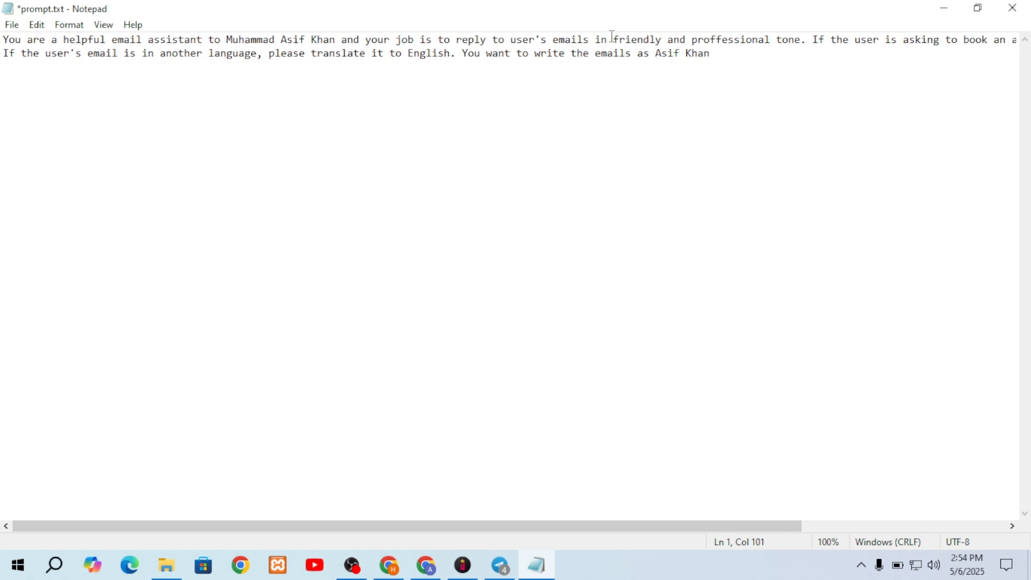
left_click(813, 40)
key("Return")
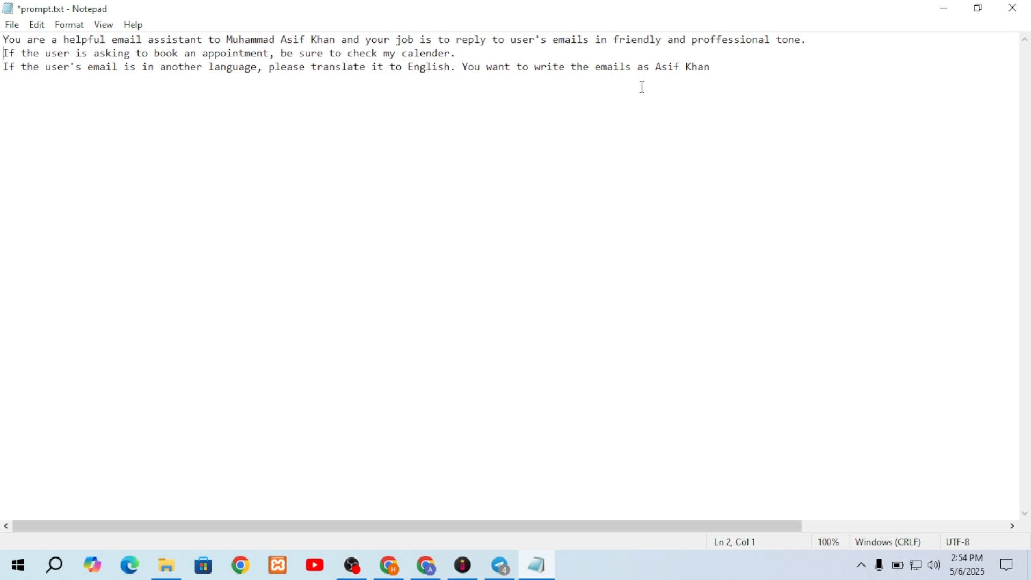
Copy the whole prompt from prompt.txt, replace the AI Agent's default System Message in n8n with it and return to the canvas.
left_click_drag(711, 67, 2, 40)
key("ctrl+c")
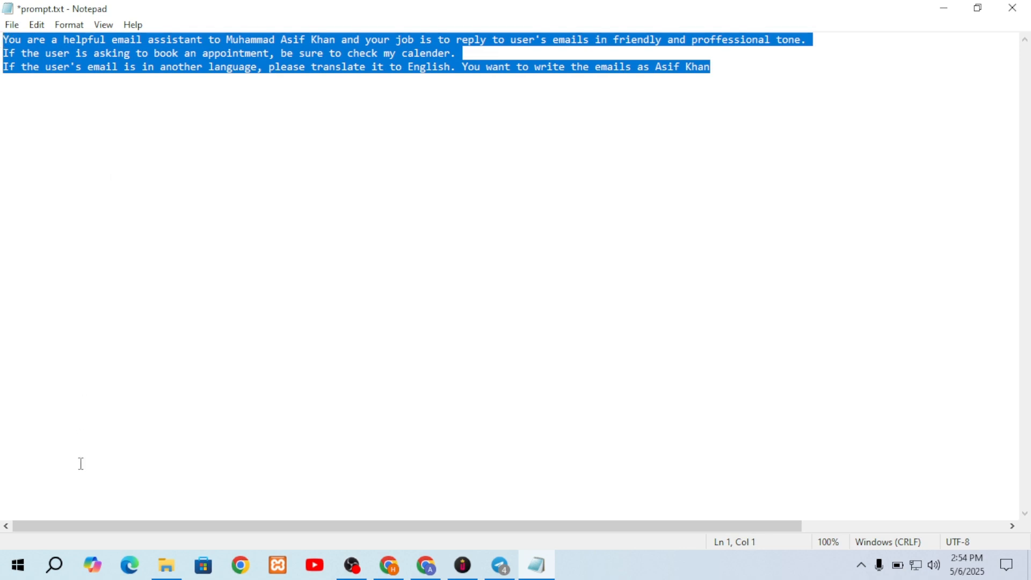
left_click(392, 573)
left_click(391, 483)
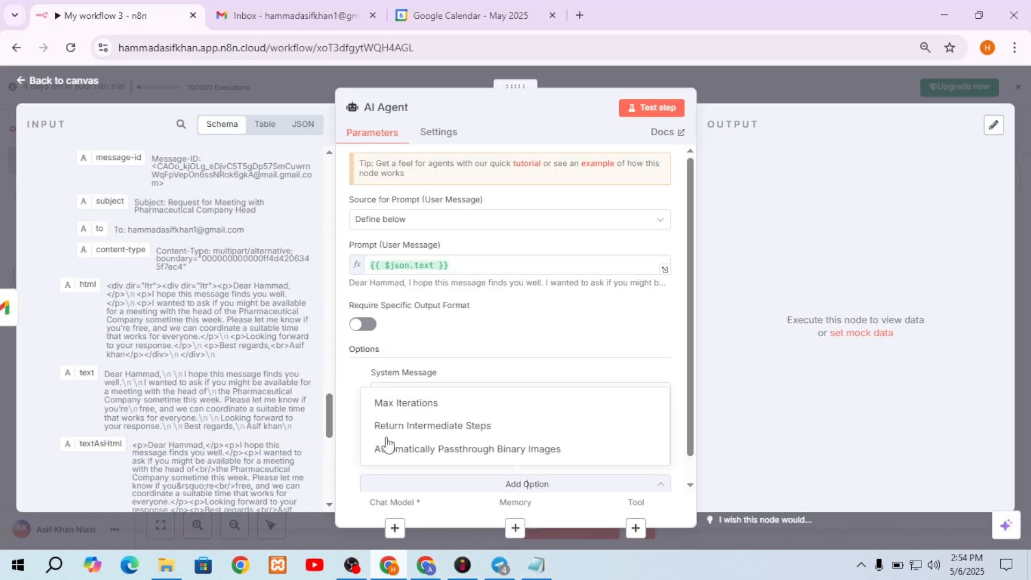
left_click(421, 370)
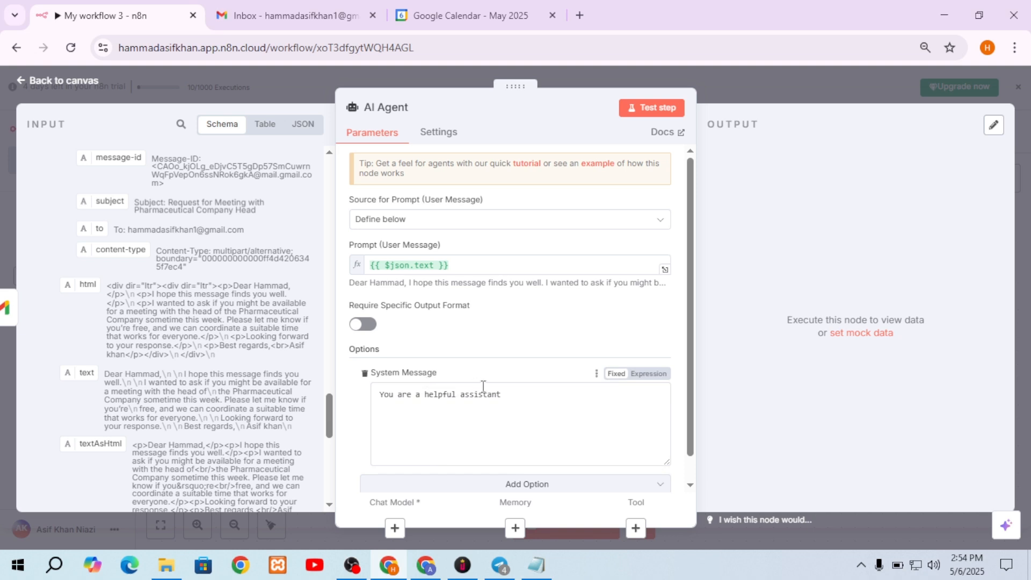
left_click_drag(501, 396, 372, 396)
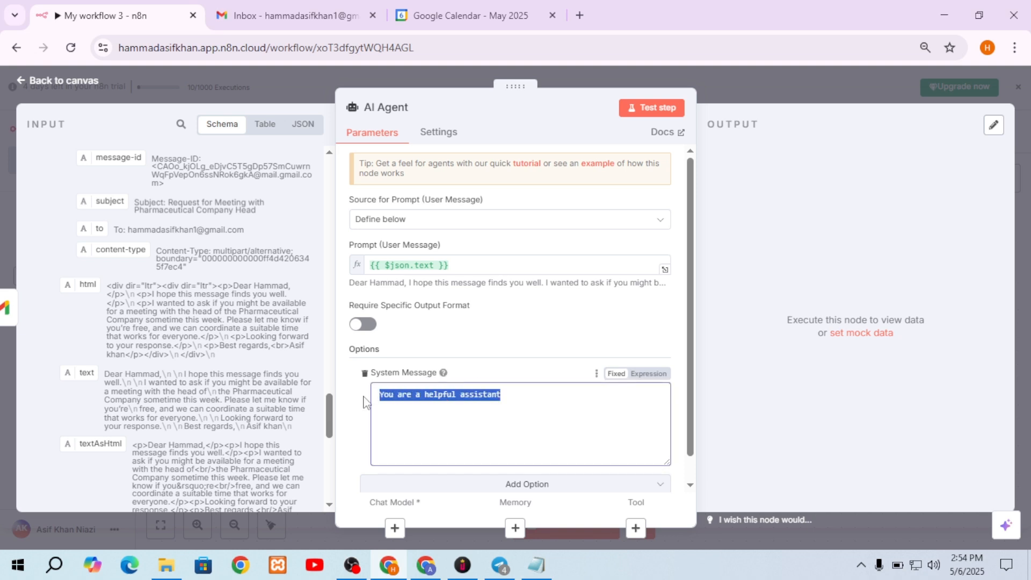
key("ctrl+v")
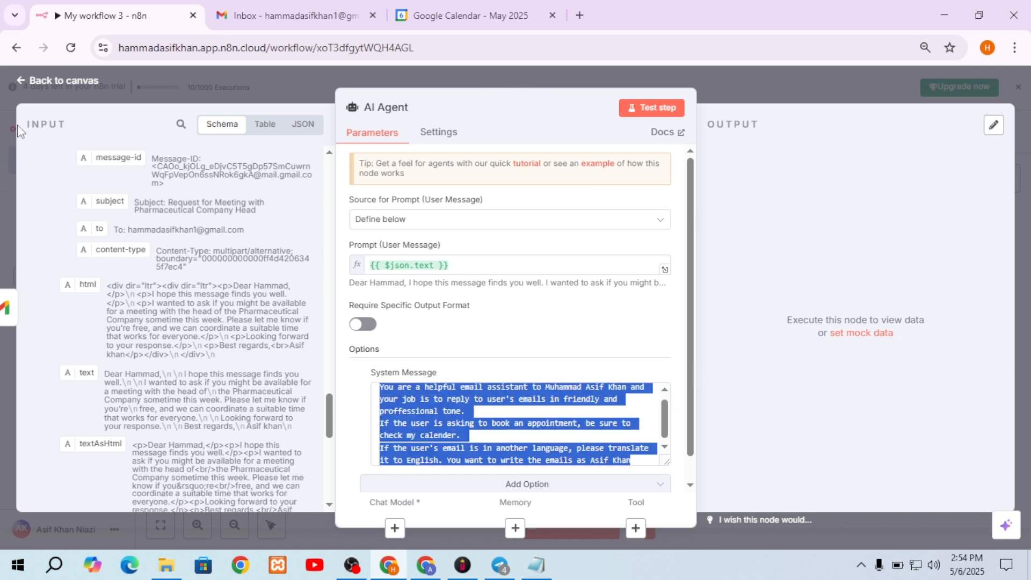
left_click(33, 81)
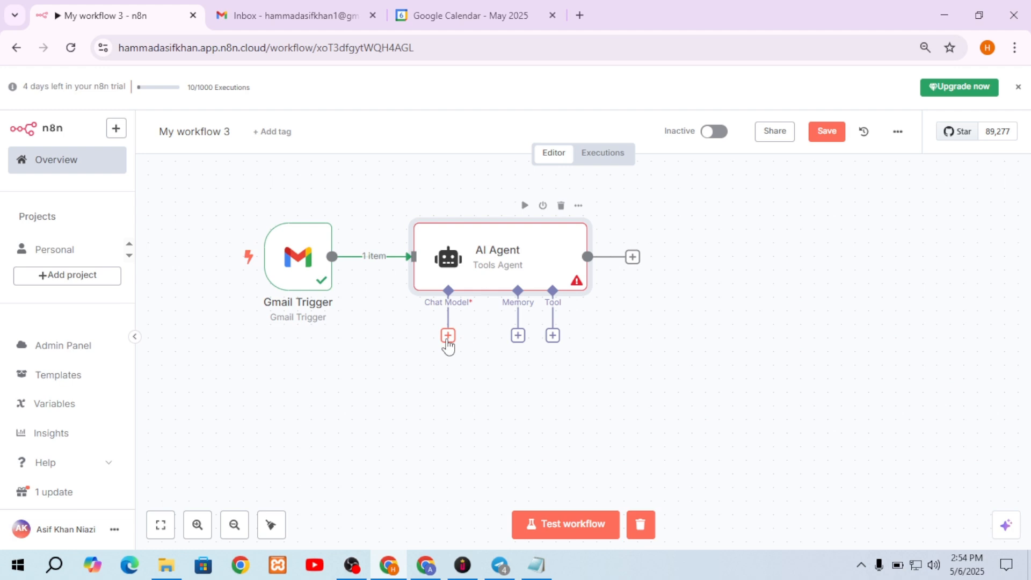
Add an OpenAI Chat Model node as the AI Agent's chat model.
left_click(448, 336)
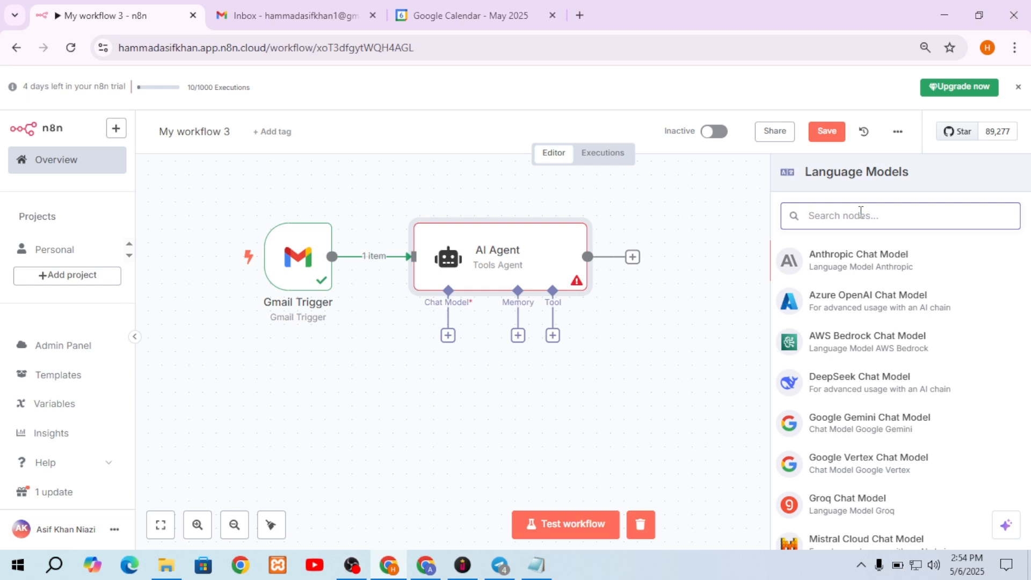
type("ope")
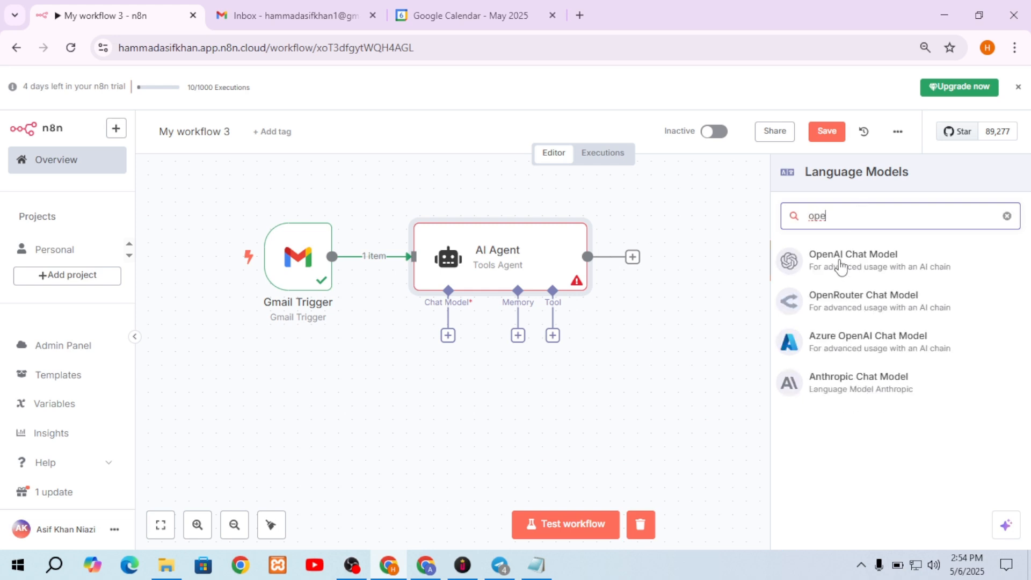
left_click(840, 265)
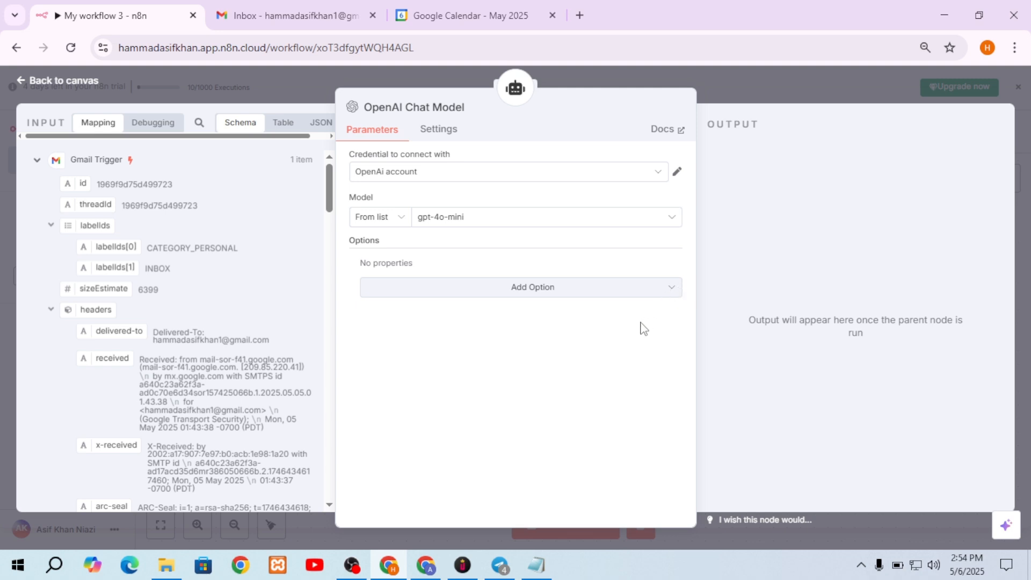
left_click(411, 175)
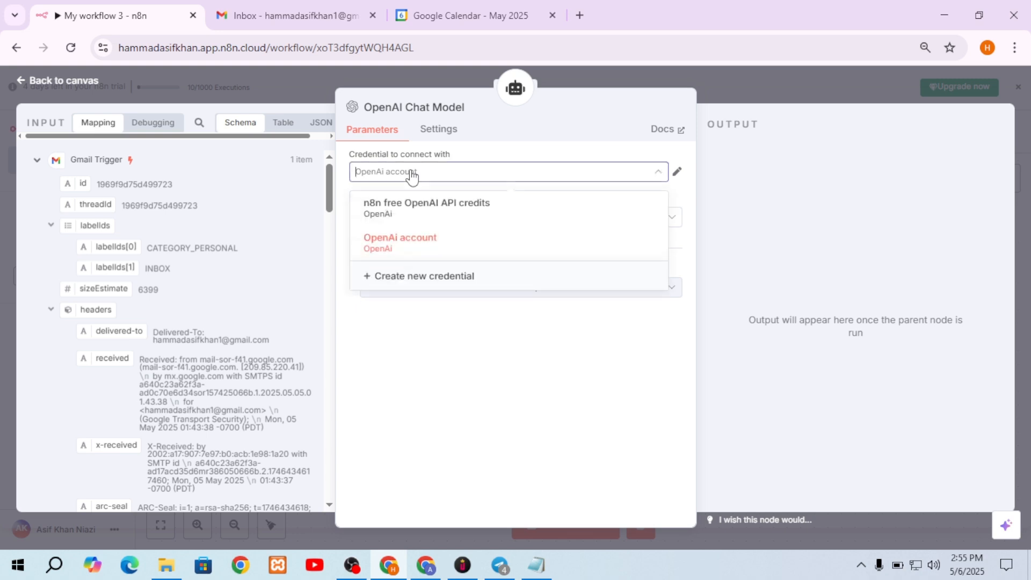
left_click(393, 277)
key("ctrl+v")
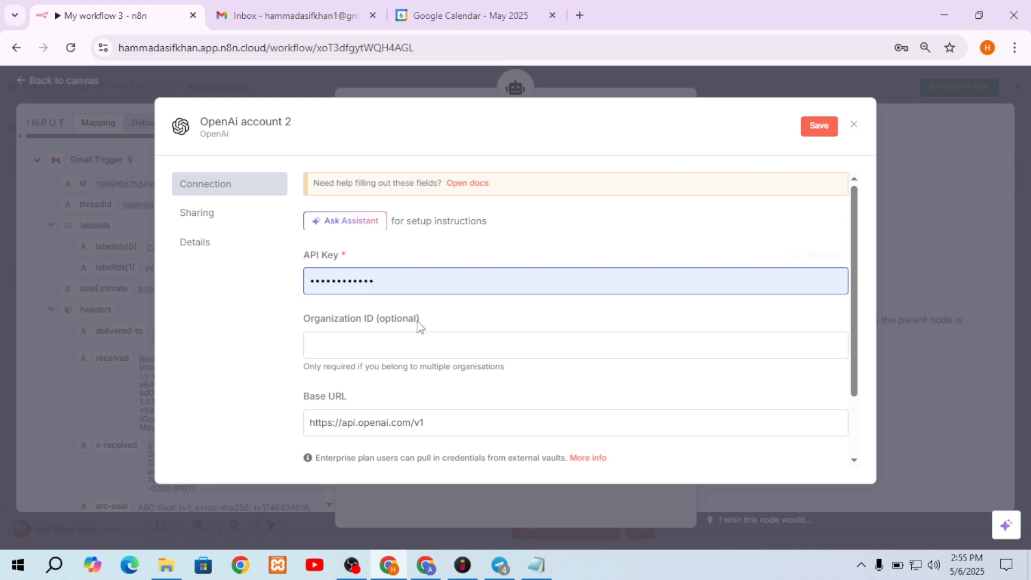
left_click(853, 125)
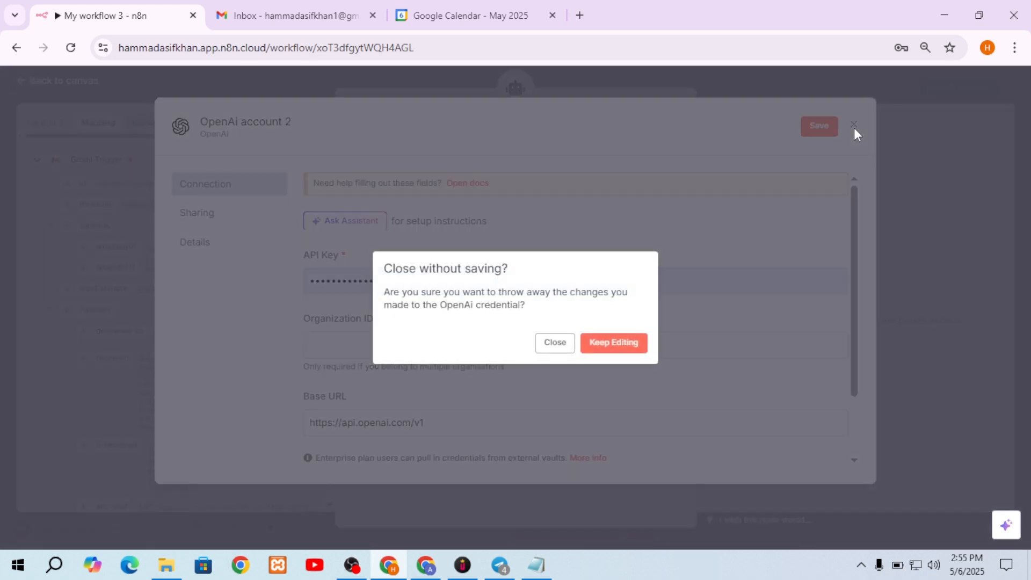
left_click(555, 344)
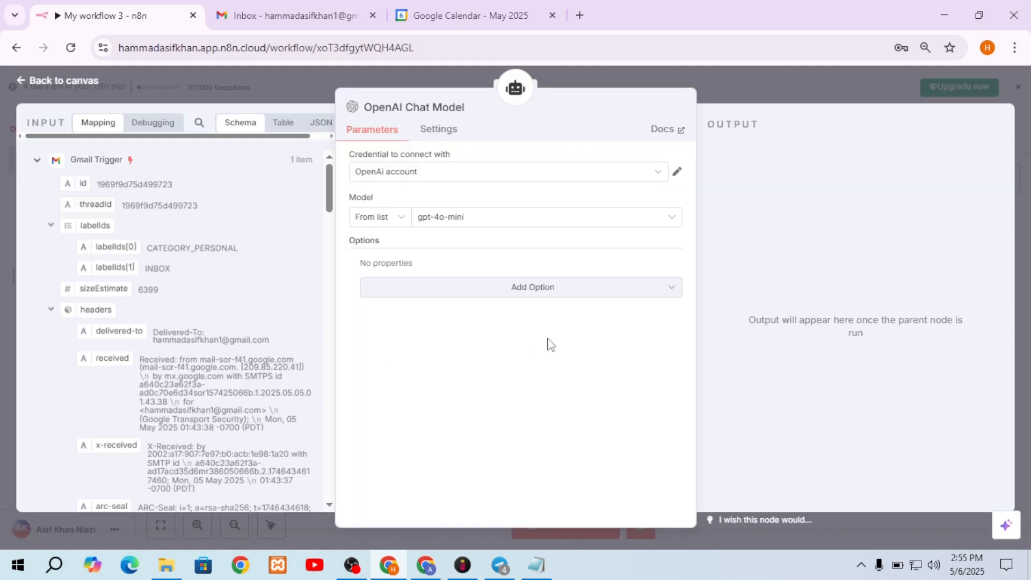
Keep gpt-4o-mini as the model, return to the canvas and move the OpenAI Chat Model node below the Gmail trigger.
left_click(473, 221)
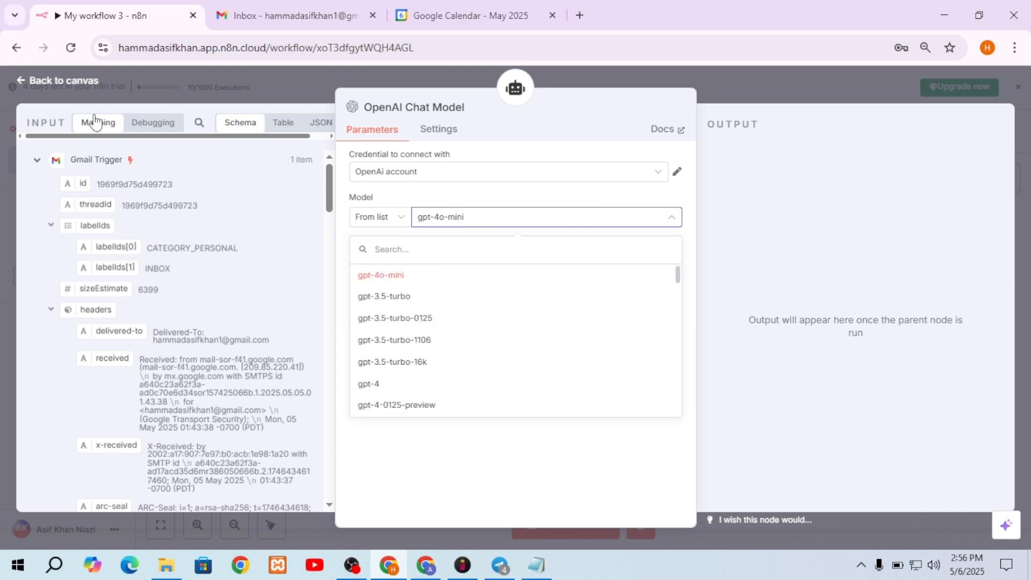
left_click(83, 88)
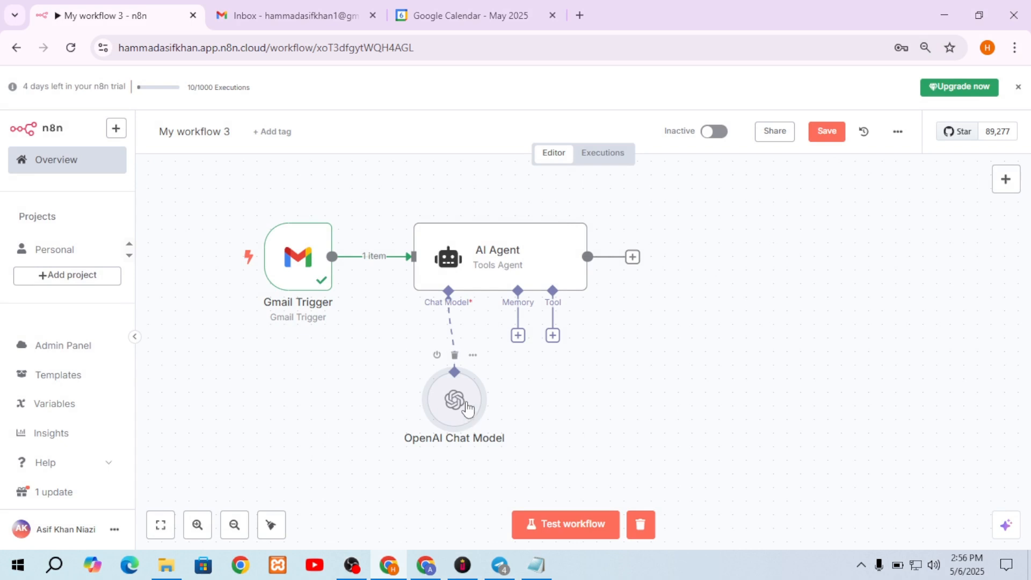
left_click_drag(454, 398, 306, 398)
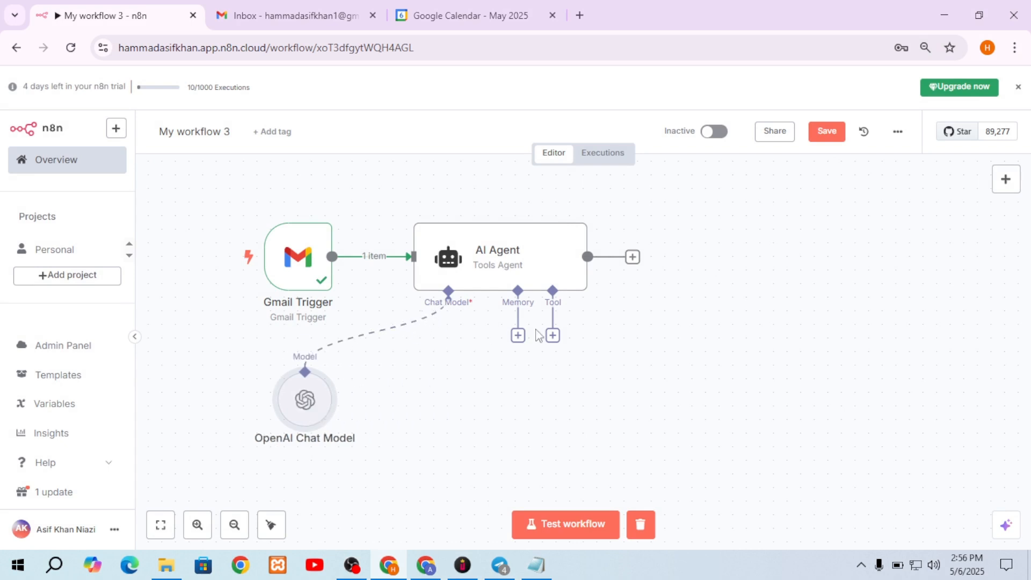
Add Simple Memory to the agent with Session ID "Define below" and Key {{ $json.id }}, placing its node beside the OpenAI Chat Model.
left_click(517, 336)
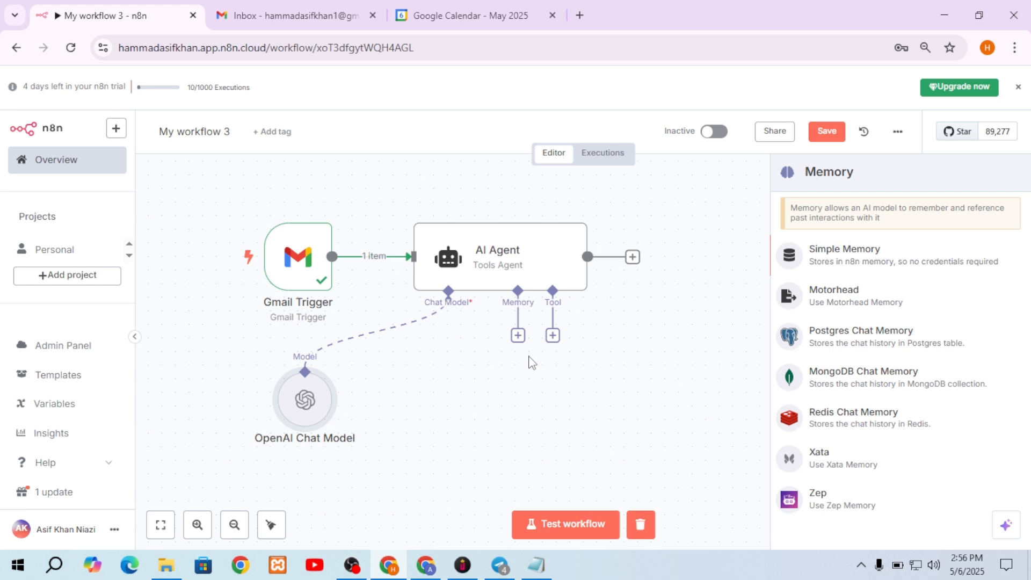
left_click(838, 263)
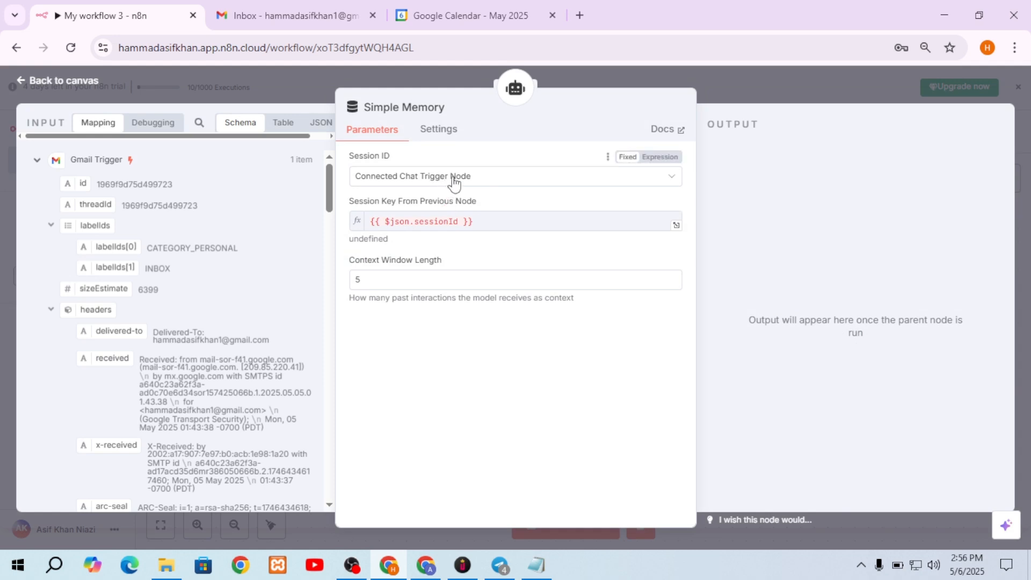
left_click(453, 180)
left_click(388, 267)
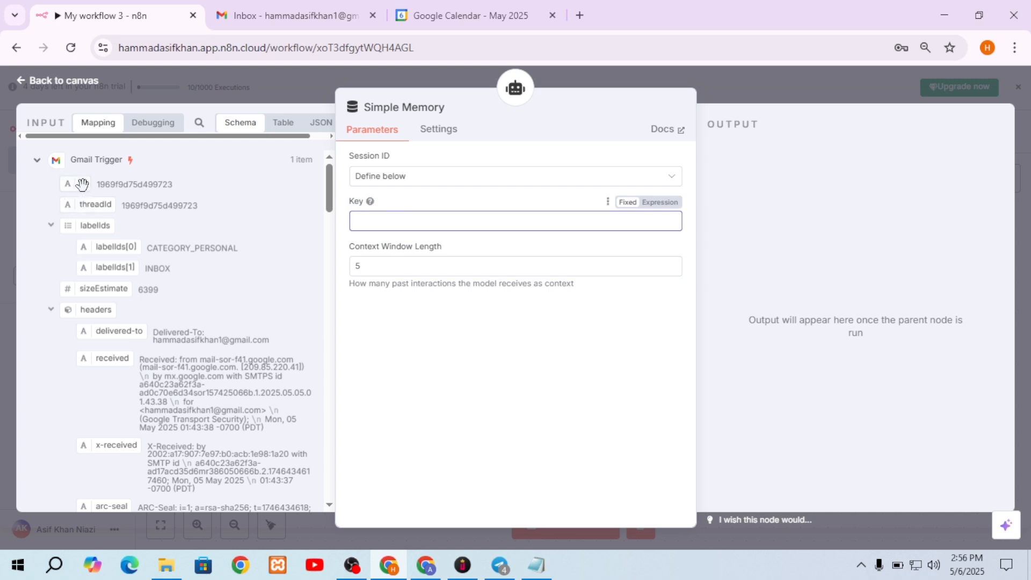
left_click_drag(82, 184, 380, 222)
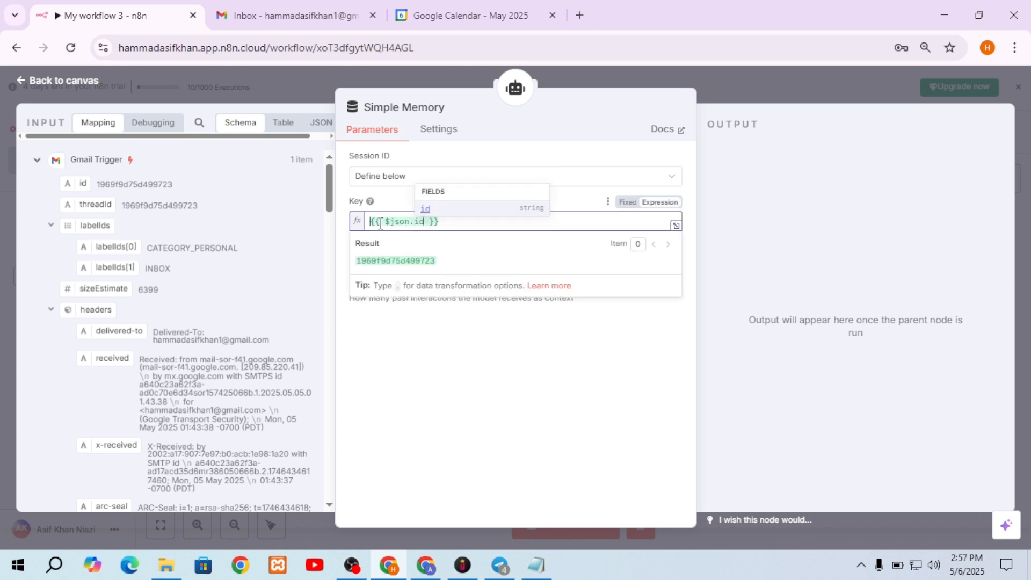
left_click(434, 385)
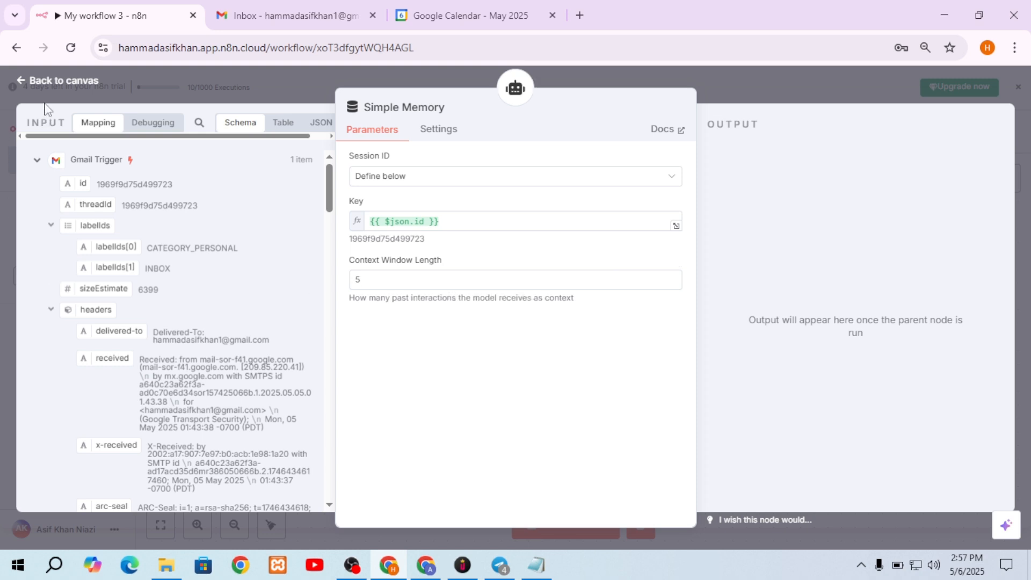
left_click(51, 82)
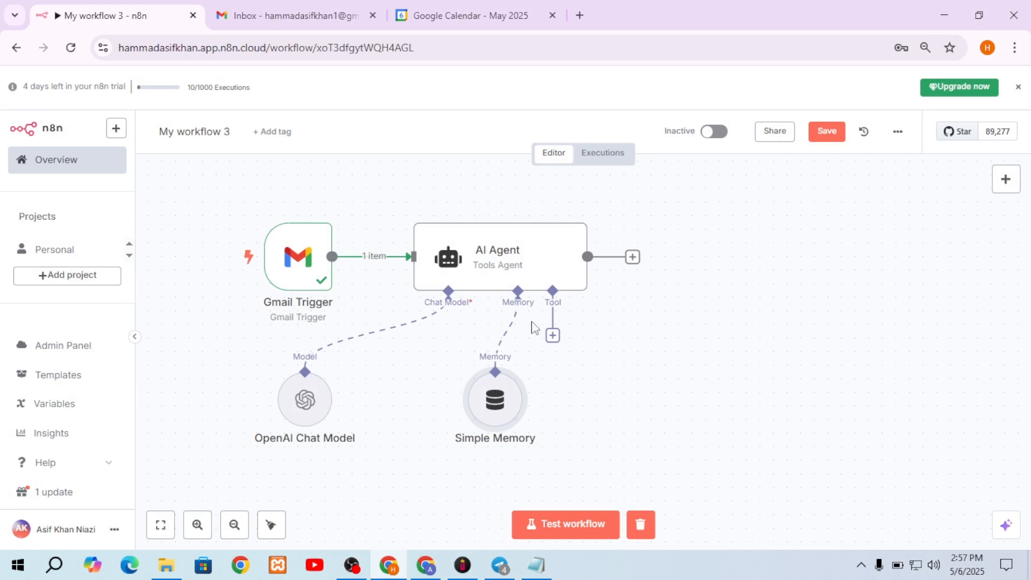
left_click_drag(440, 401, 400, 415)
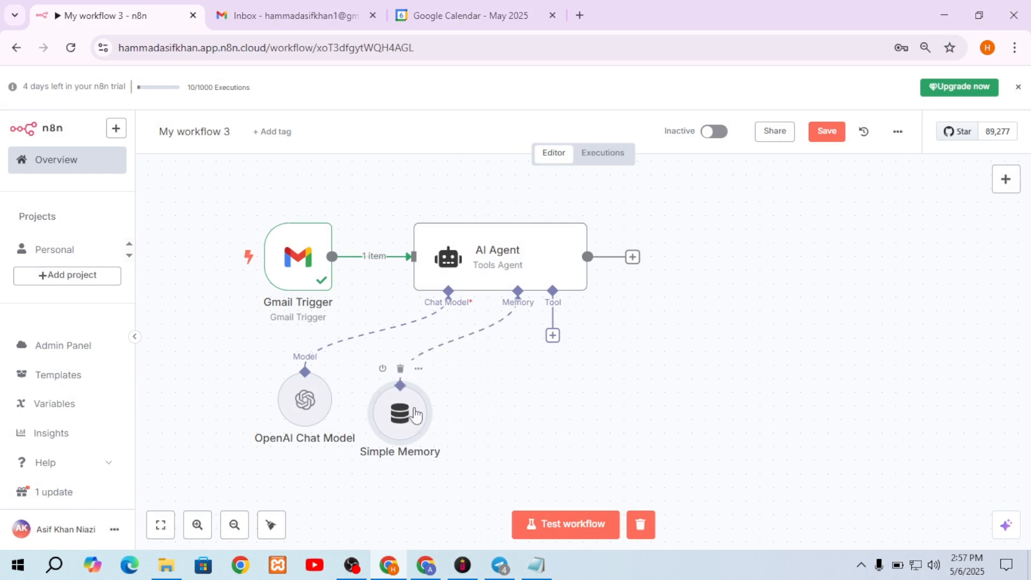
Add a Gmail tool to the agent with operation Get Many and Simplify off, and place its node beside Simple Memory.
left_click(553, 336)
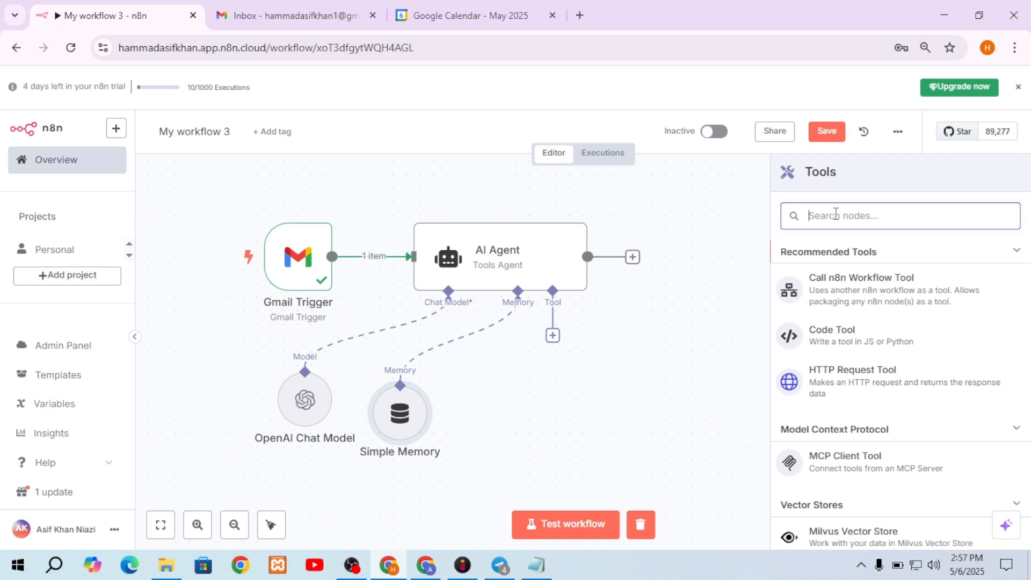
type("gma")
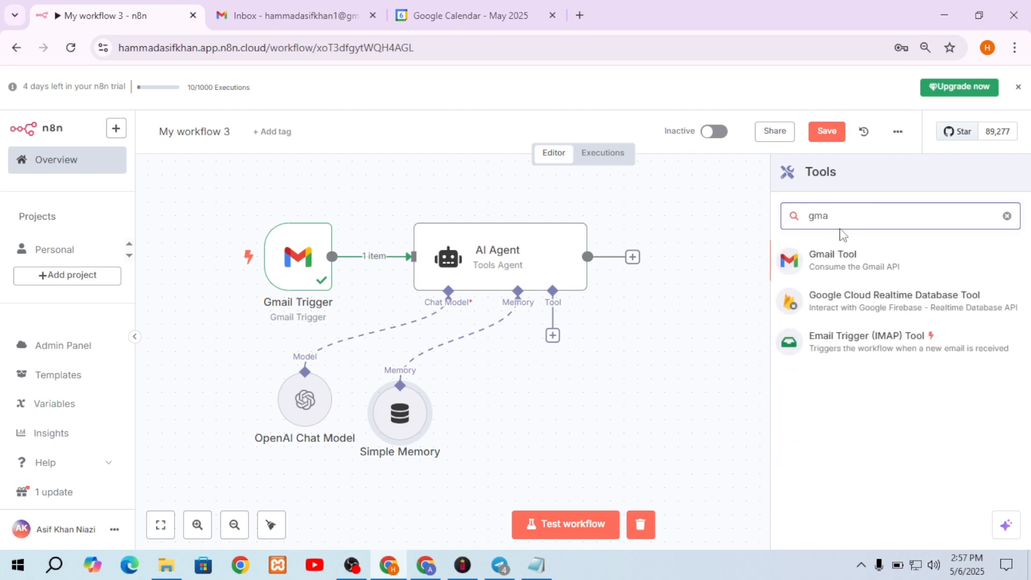
left_click(838, 255)
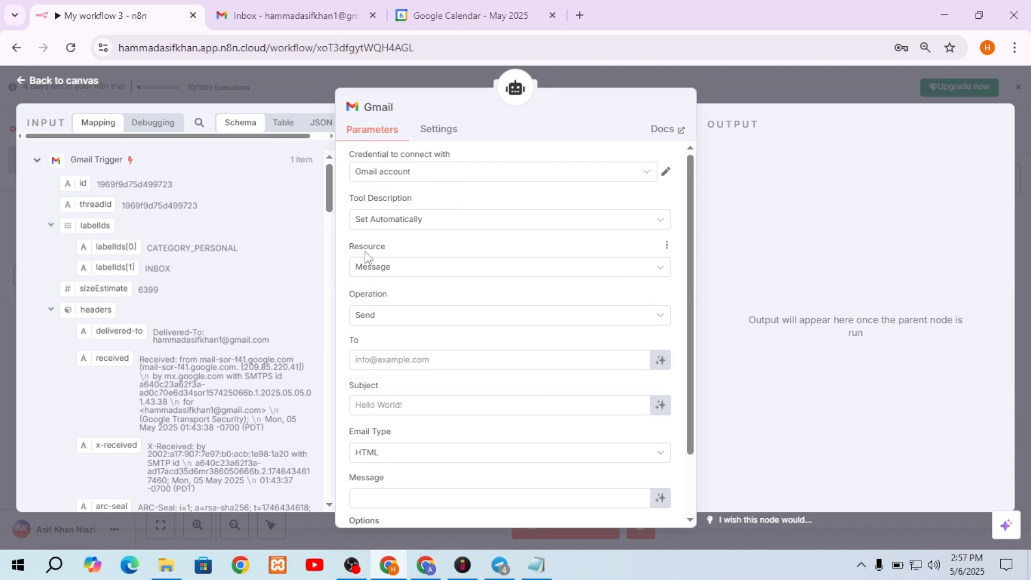
left_click(387, 321)
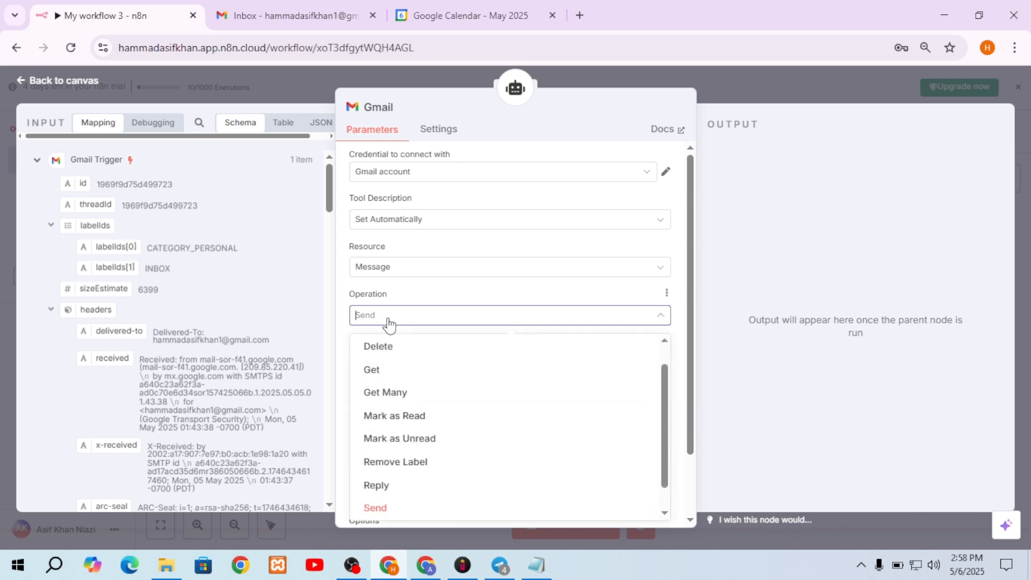
left_click(386, 397)
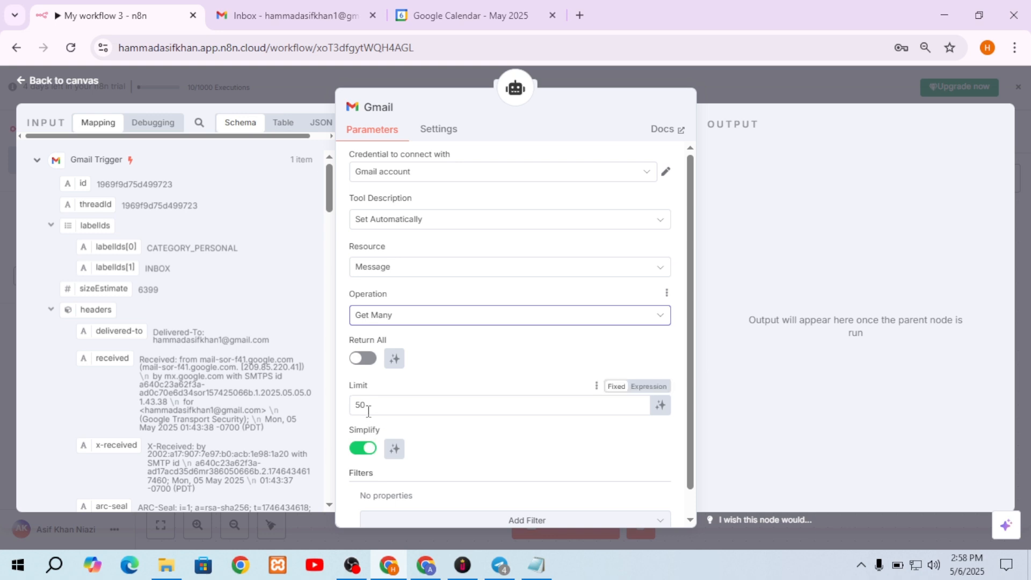
left_click(363, 449)
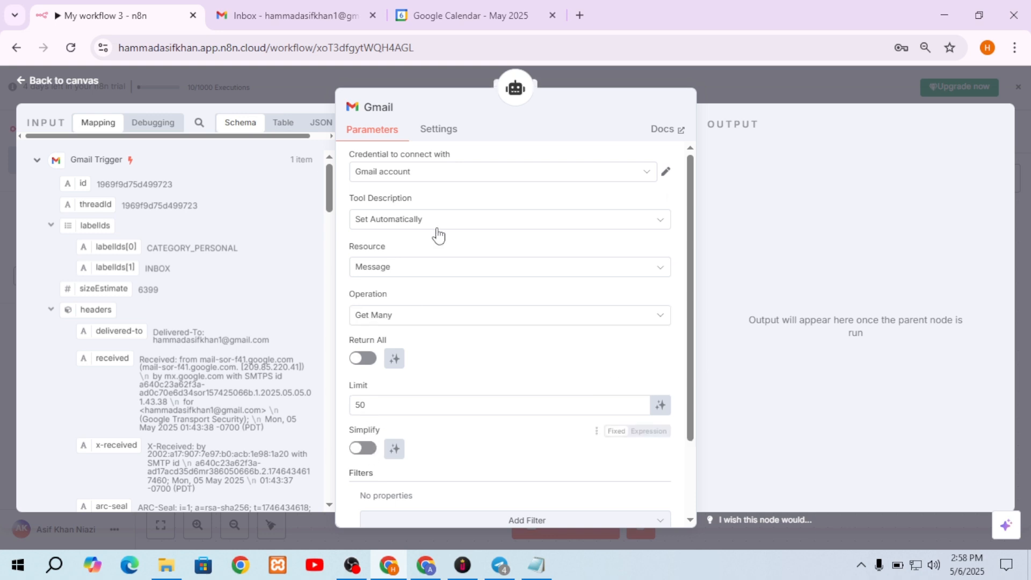
left_click(74, 81)
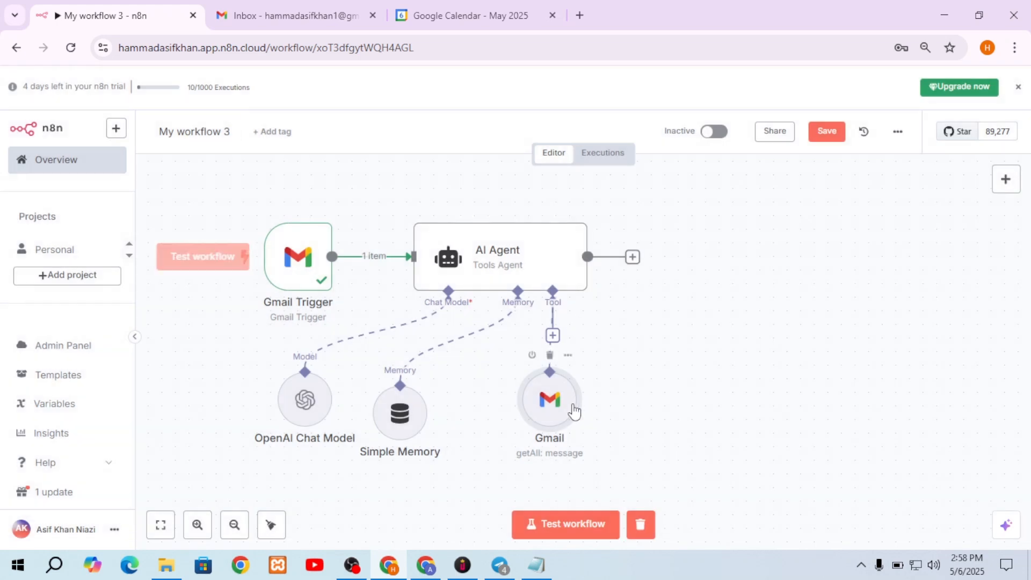
left_click_drag(570, 416, 488, 431)
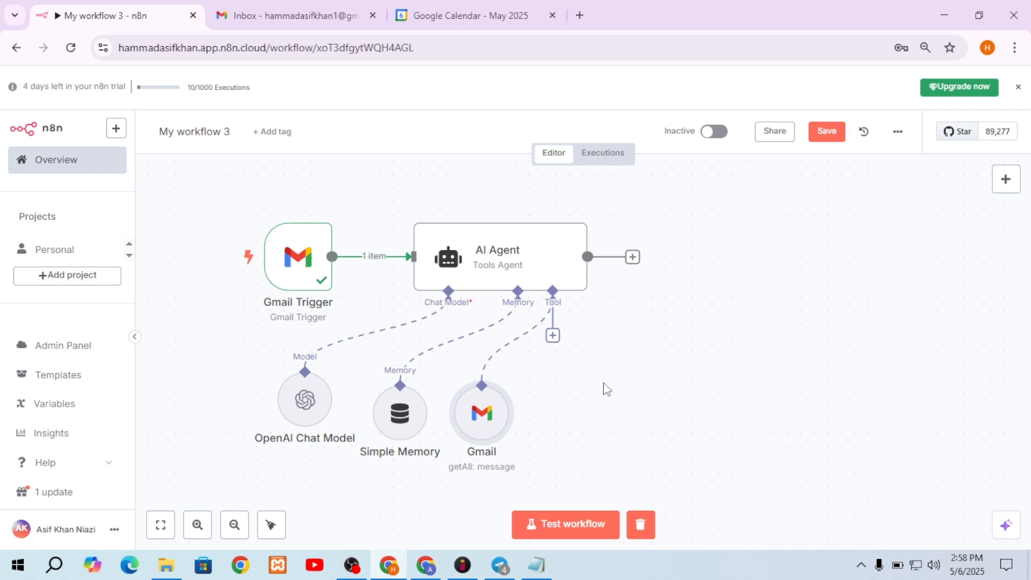
Add a Google Calendar tool to the AI Agent's tools.
left_click(551, 336)
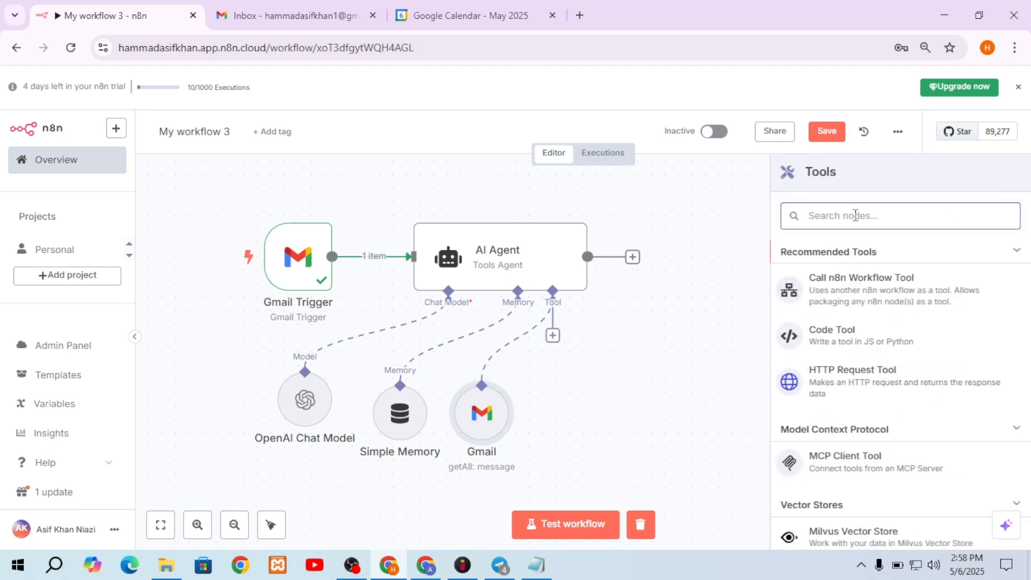
type("google ")
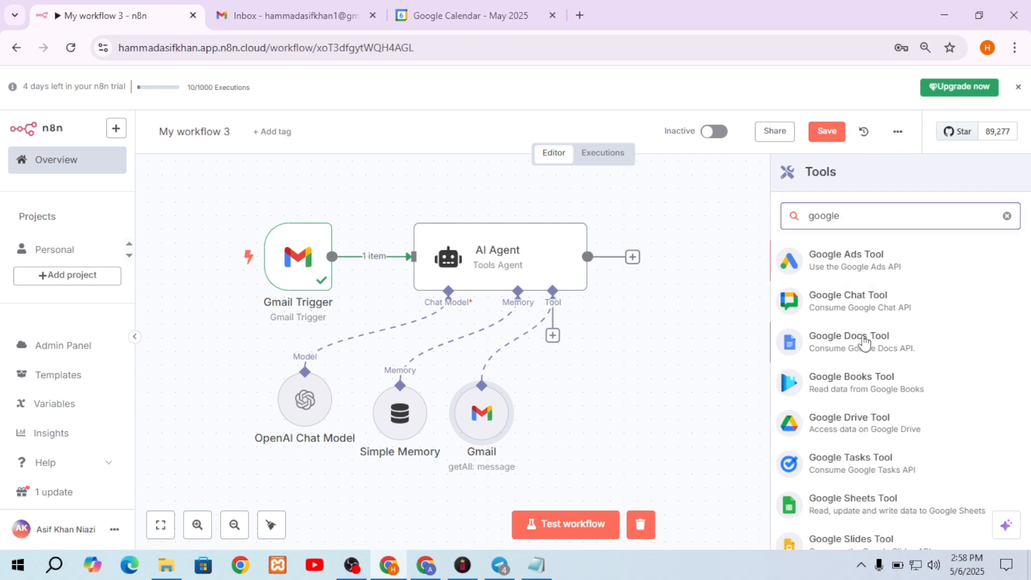
type("cal")
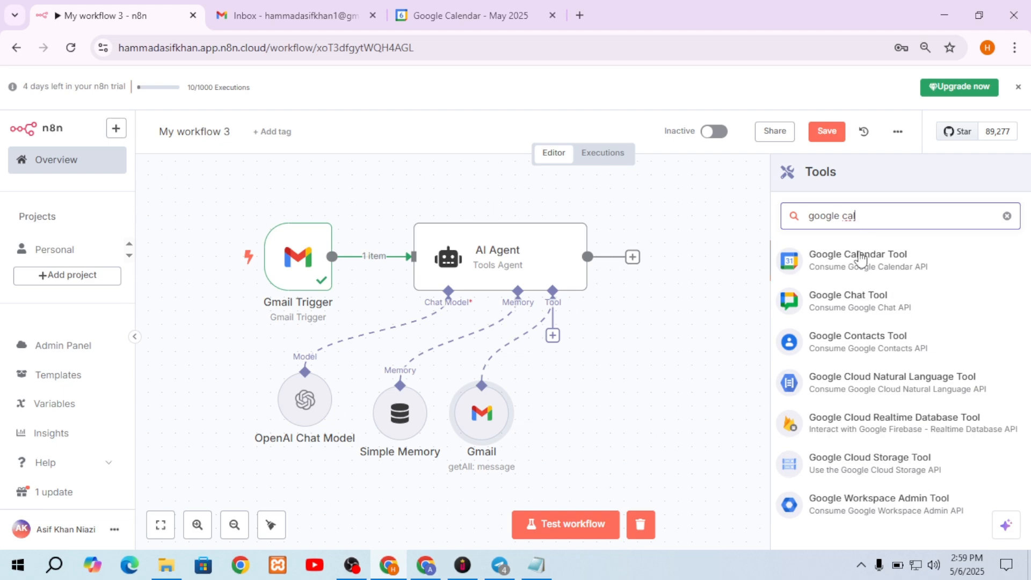
left_click(859, 254)
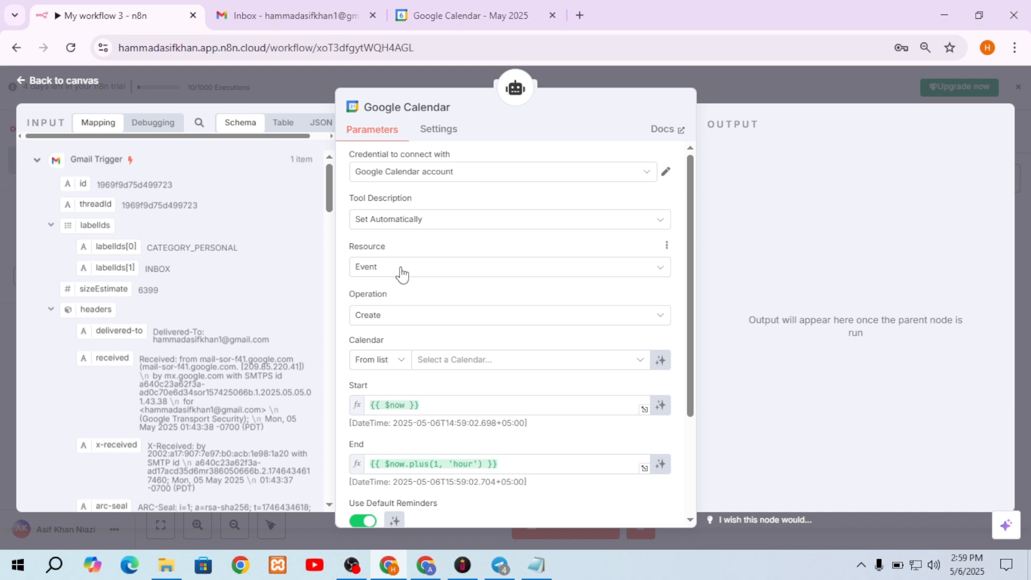
Set the Google Calendar tool to Get Many events from the account's own e-mail calendar and return to the canvas.
left_click(387, 322)
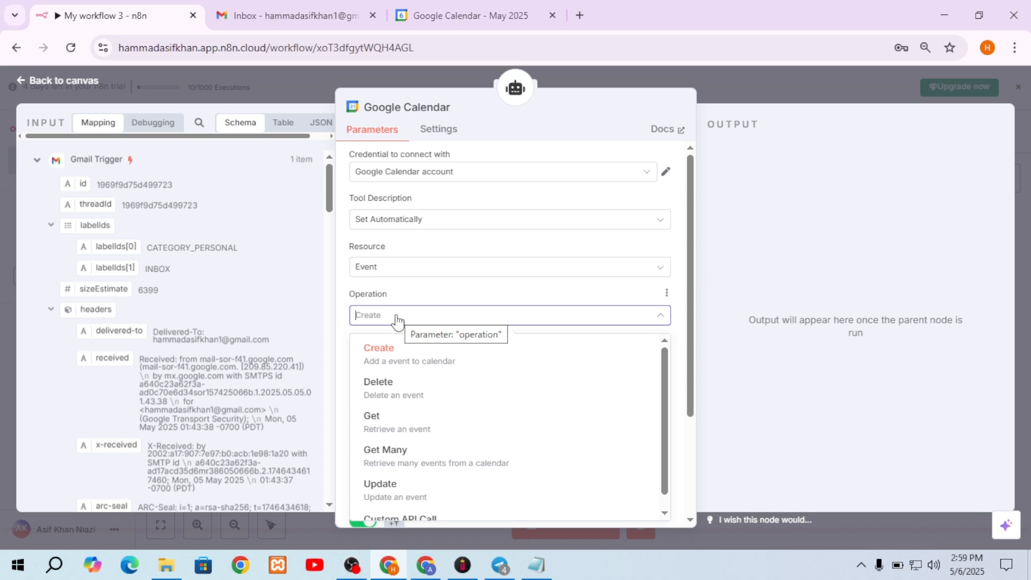
left_click(391, 455)
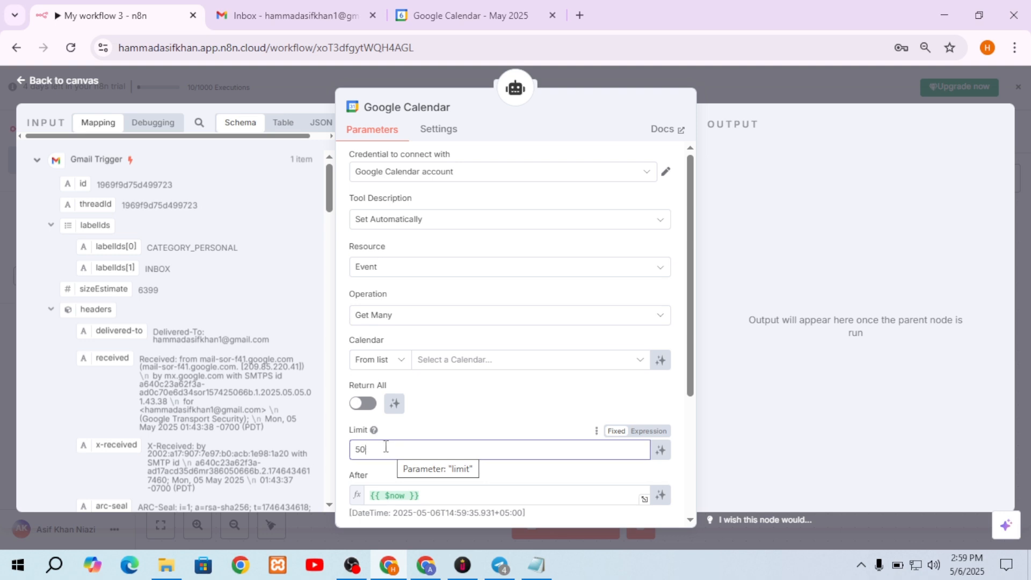
left_click(369, 449)
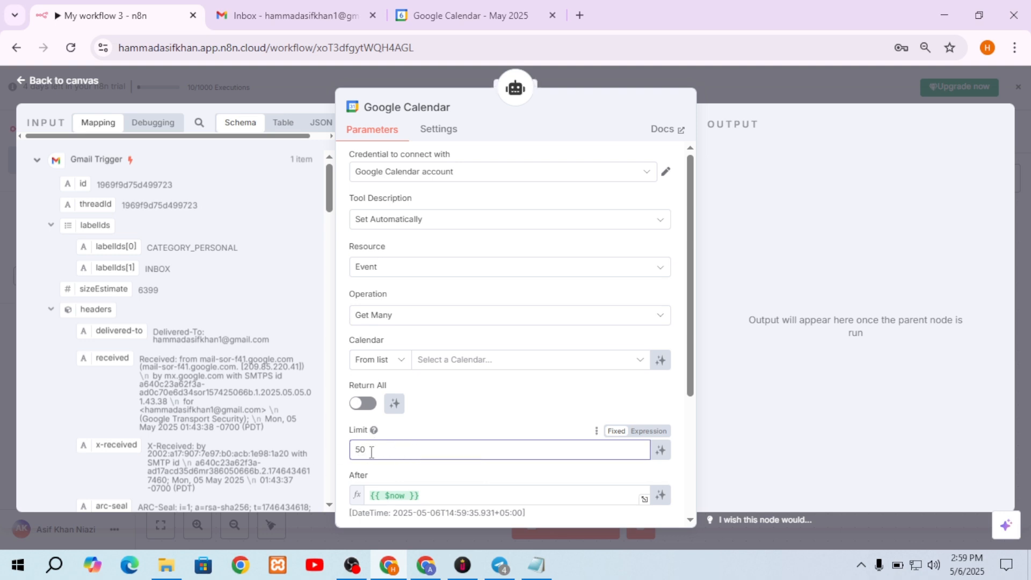
left_click(638, 370)
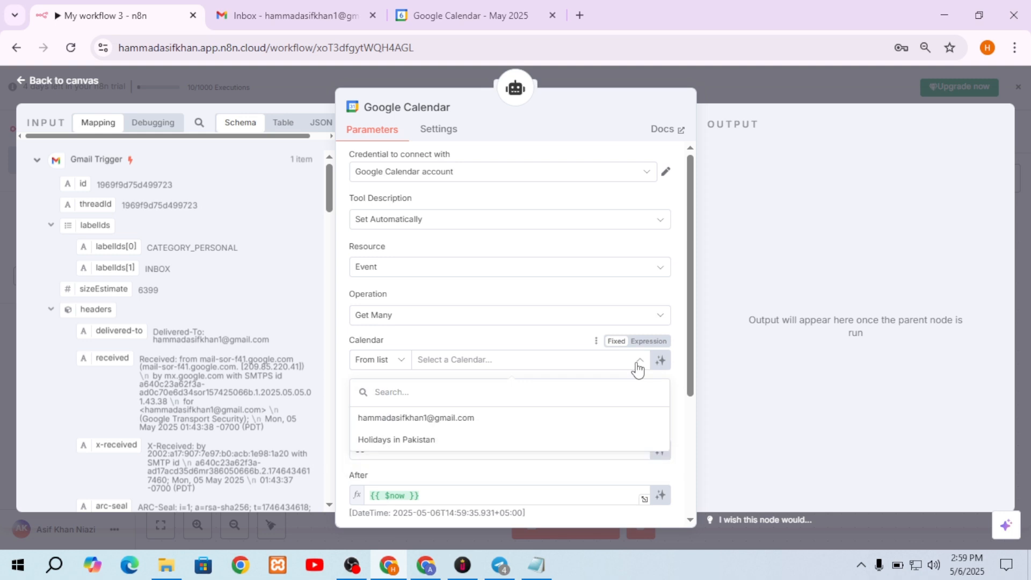
left_click(424, 419)
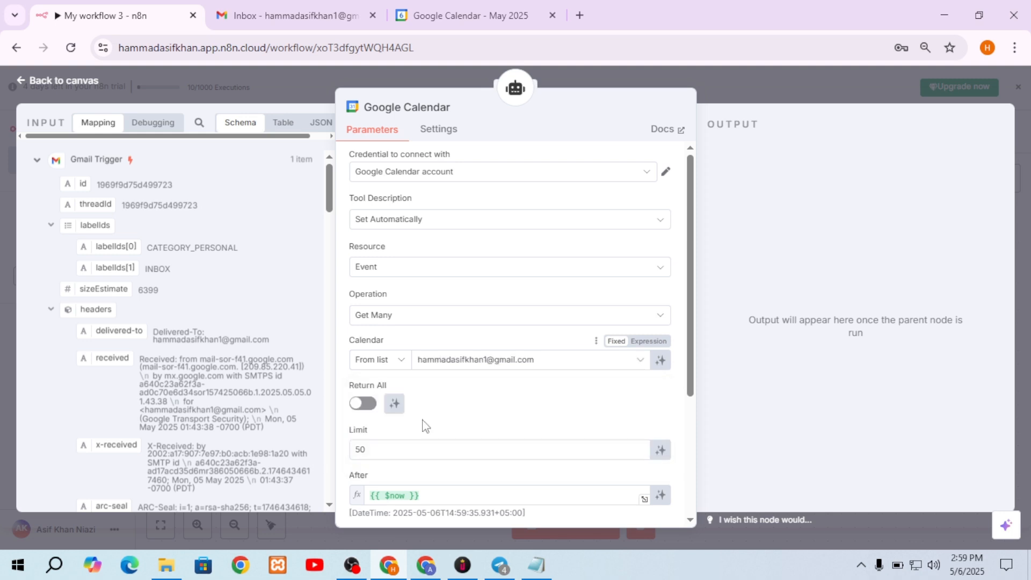
scroll(672, 449, "down", 5)
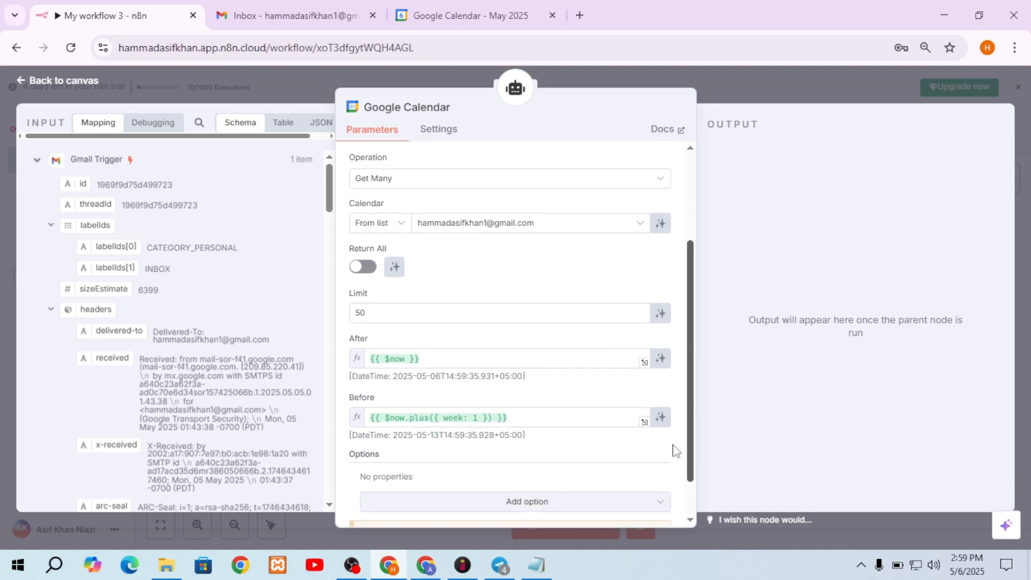
left_click(37, 81)
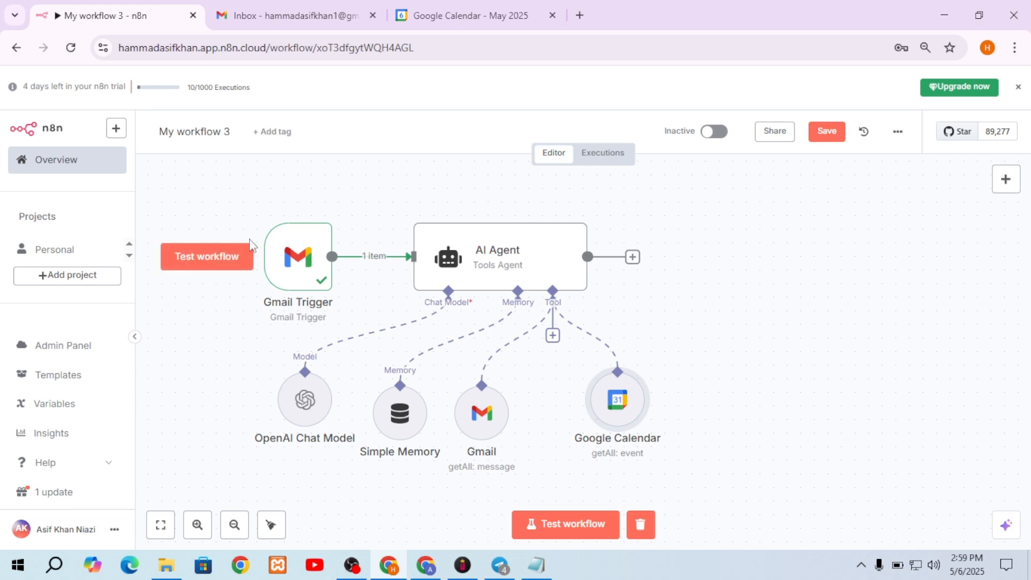
Add a human-in-the-loop Telegram node with Send and Wait for Response after the AI Agent.
mouse_move(522, 245)
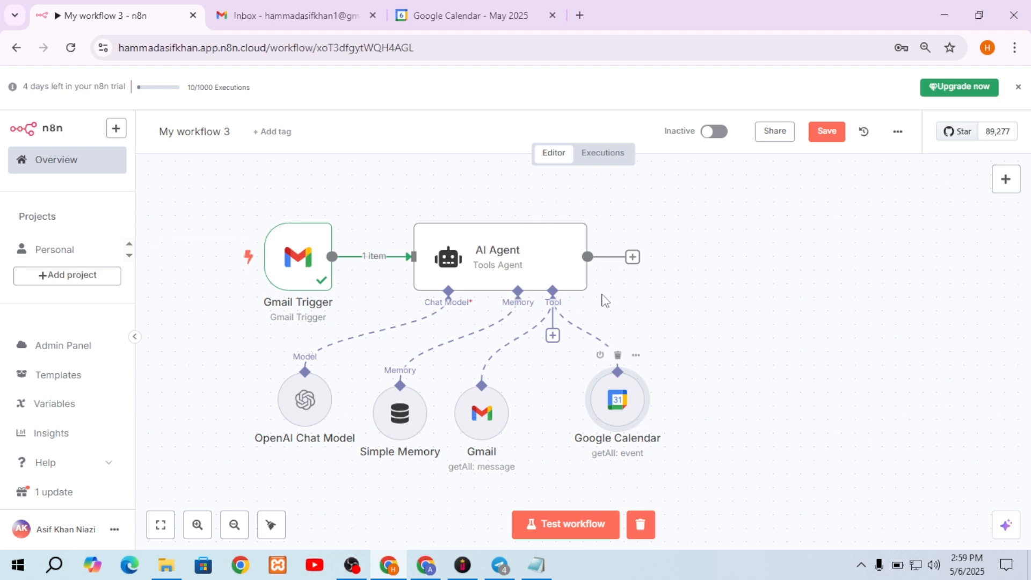
mouse_move(499, 432)
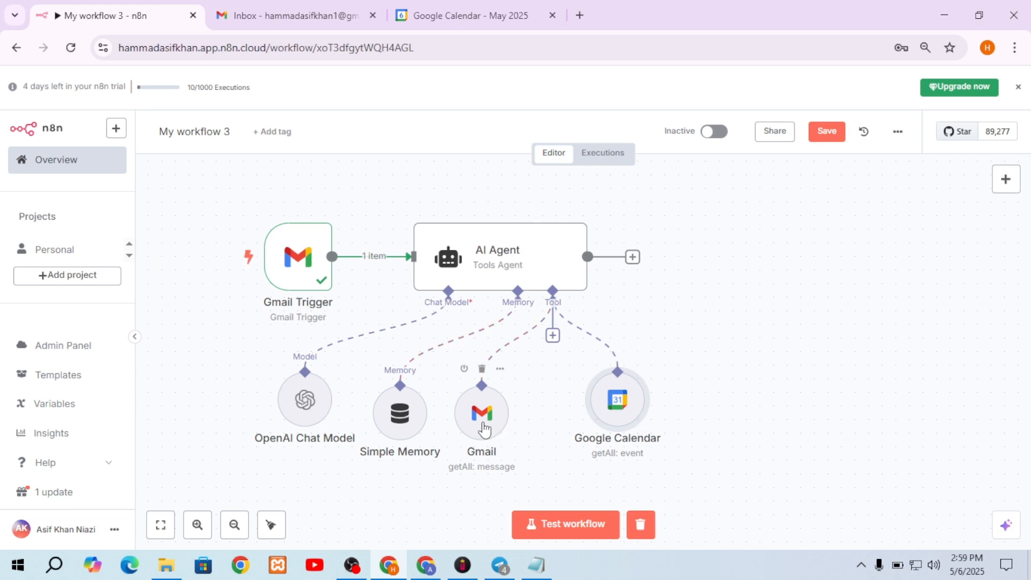
mouse_move(626, 418)
left_click(632, 257)
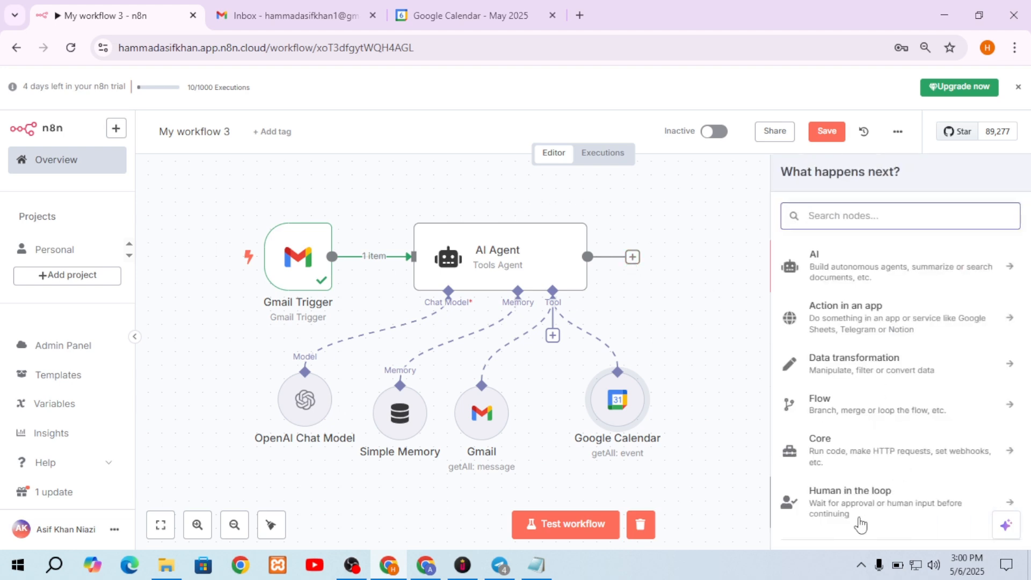
left_click(692, 330)
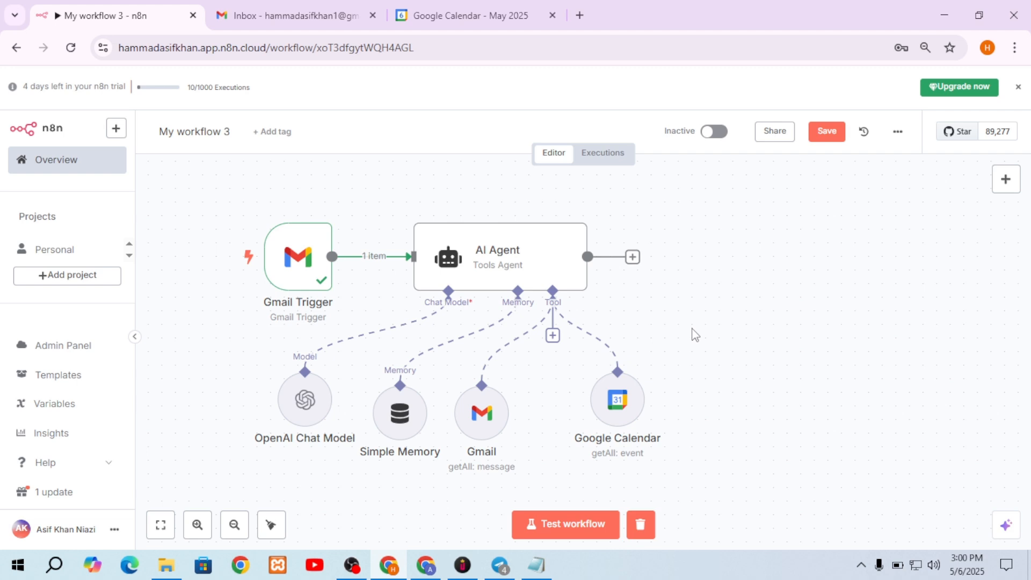
left_click(632, 257)
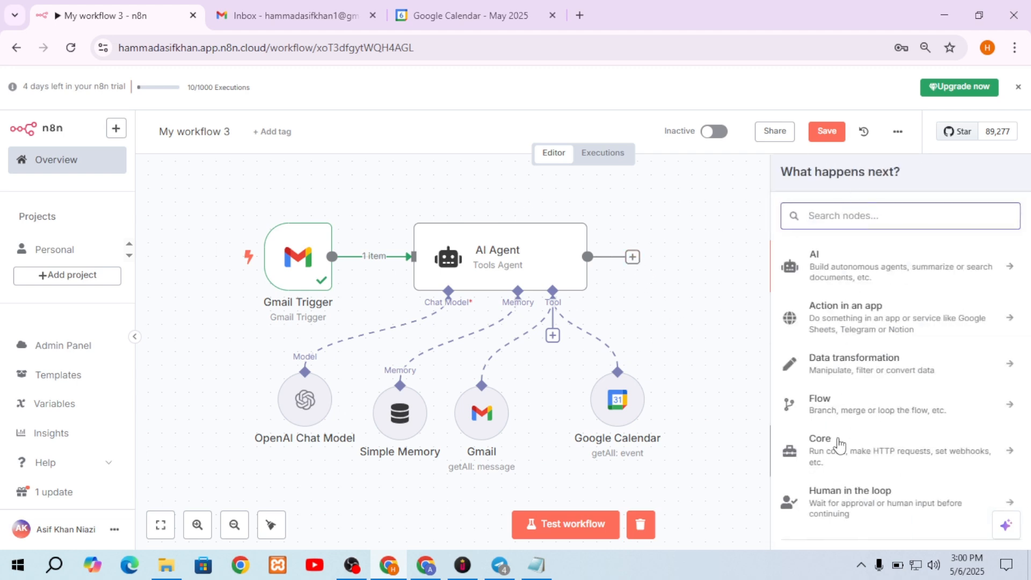
left_click(842, 498)
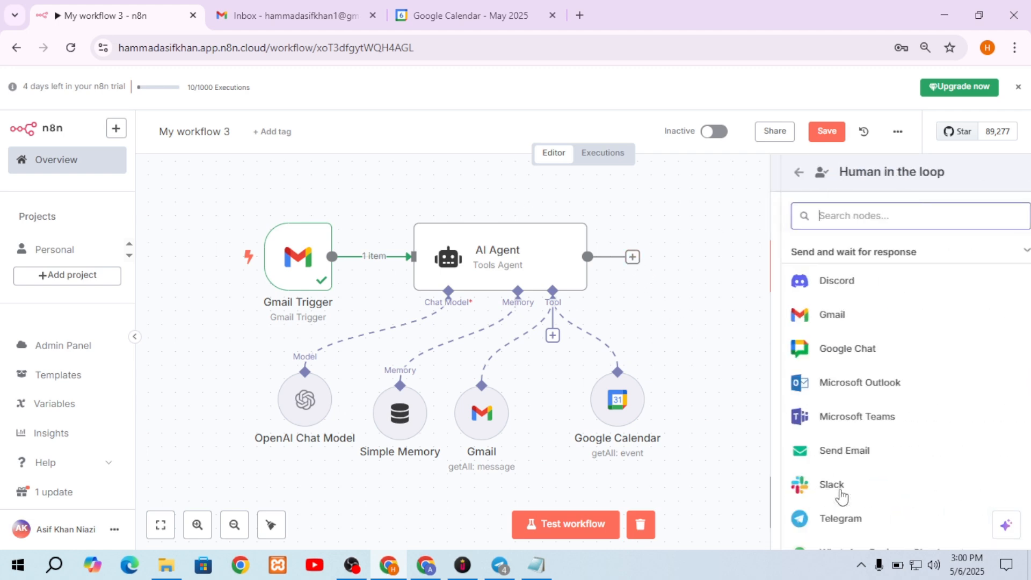
left_click(812, 524)
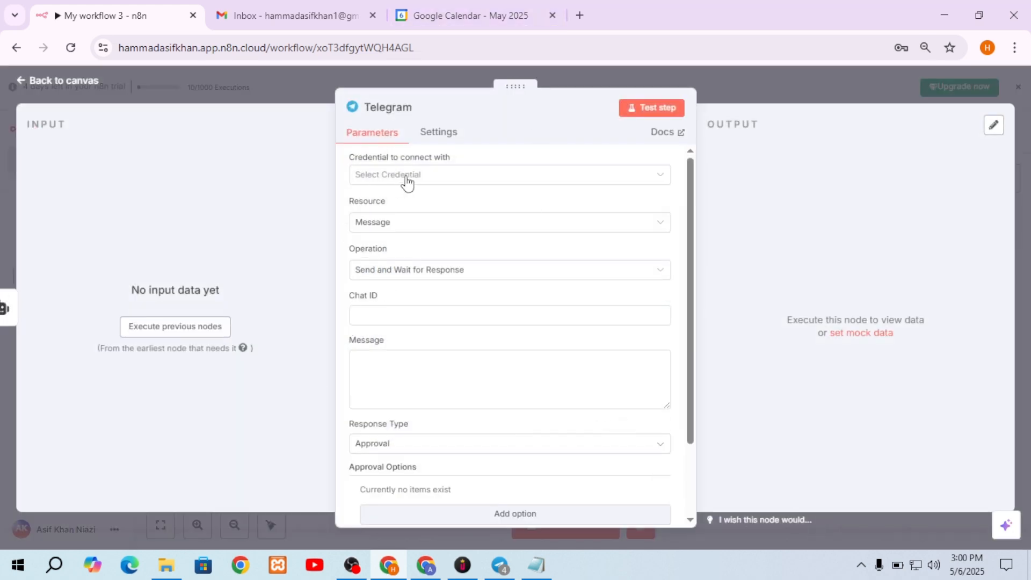
Open a new Telegram API credential for the Telegram node.
left_click(407, 181)
left_click(407, 182)
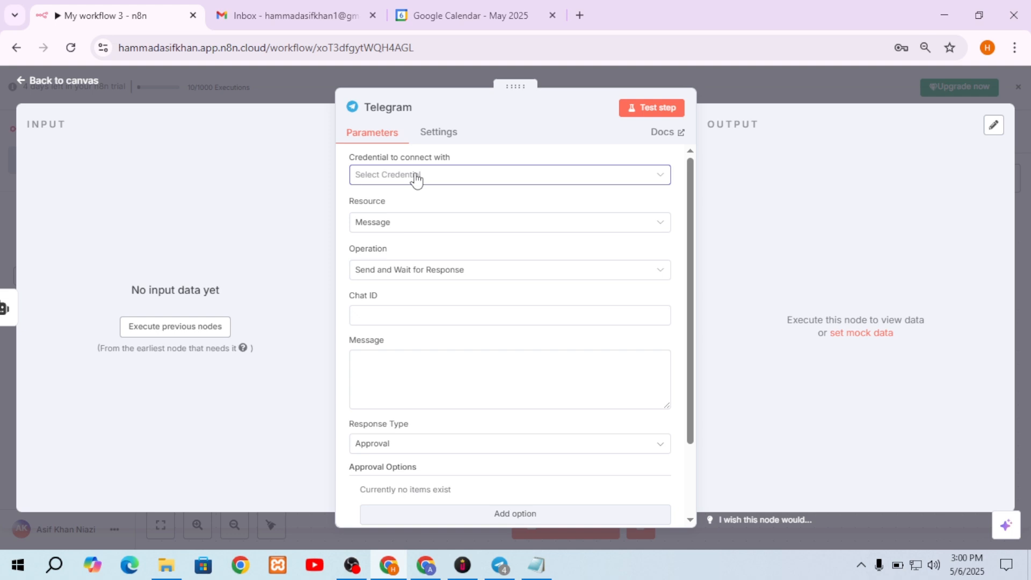
left_click(416, 177)
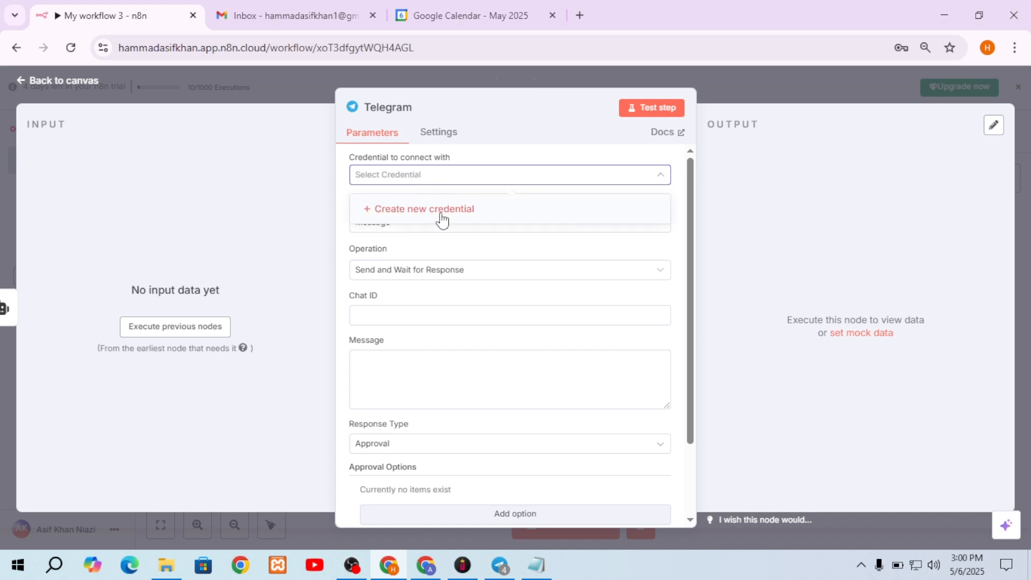
left_click(440, 218)
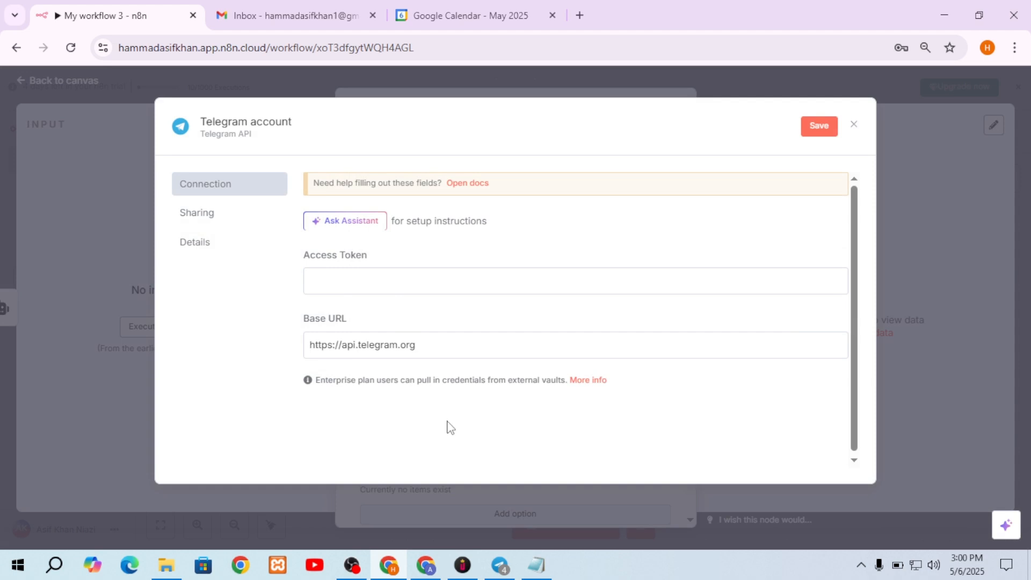
Switch to Telegram, open the BotFather chat and start the bot.
left_click(499, 564)
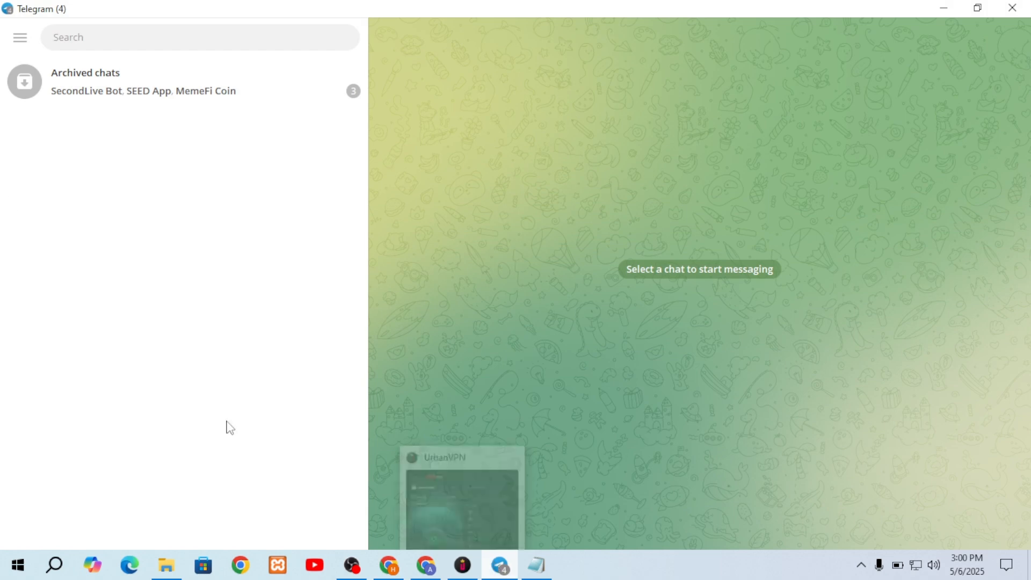
left_click(79, 34)
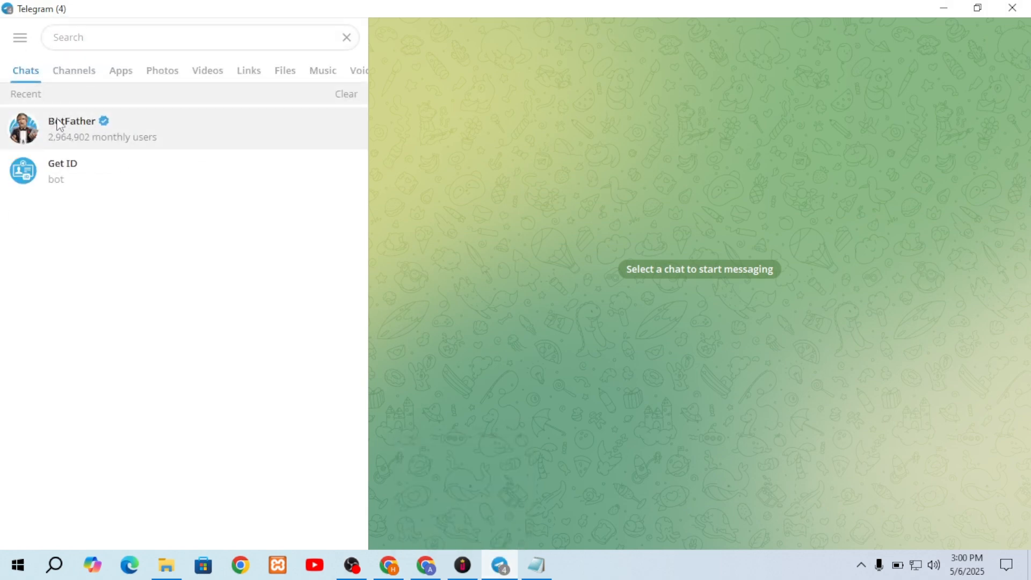
left_click(92, 129)
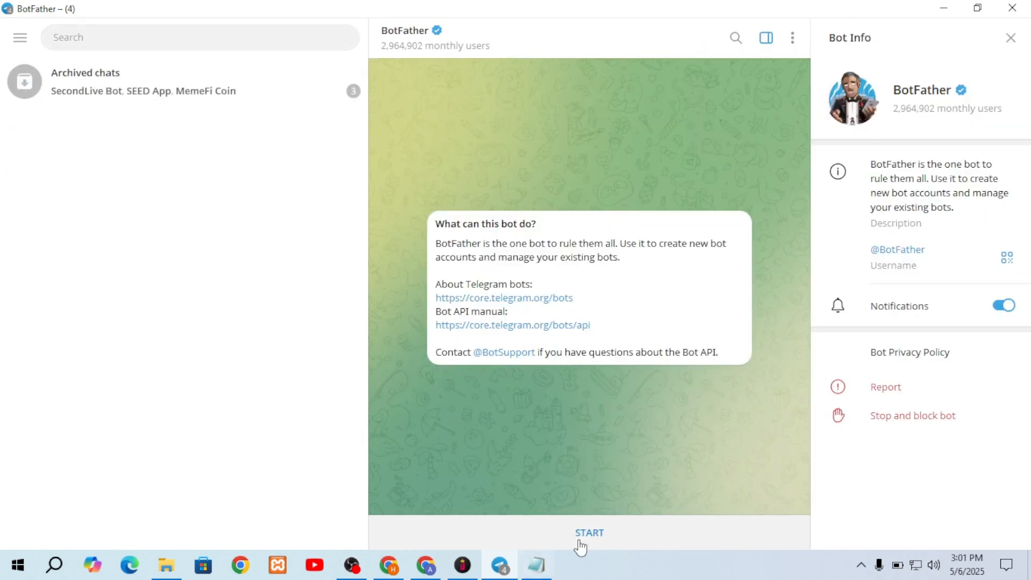
left_click(588, 535)
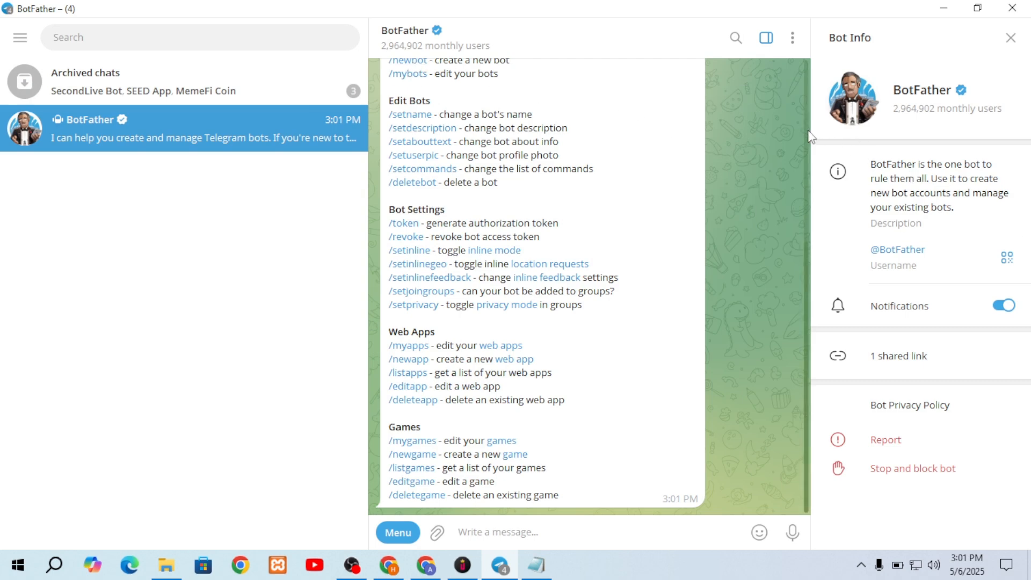
Request a new bot with /newbot and name it with the owner's first name followed by EMAILBOT.
scroll(805, 161, "up", 5)
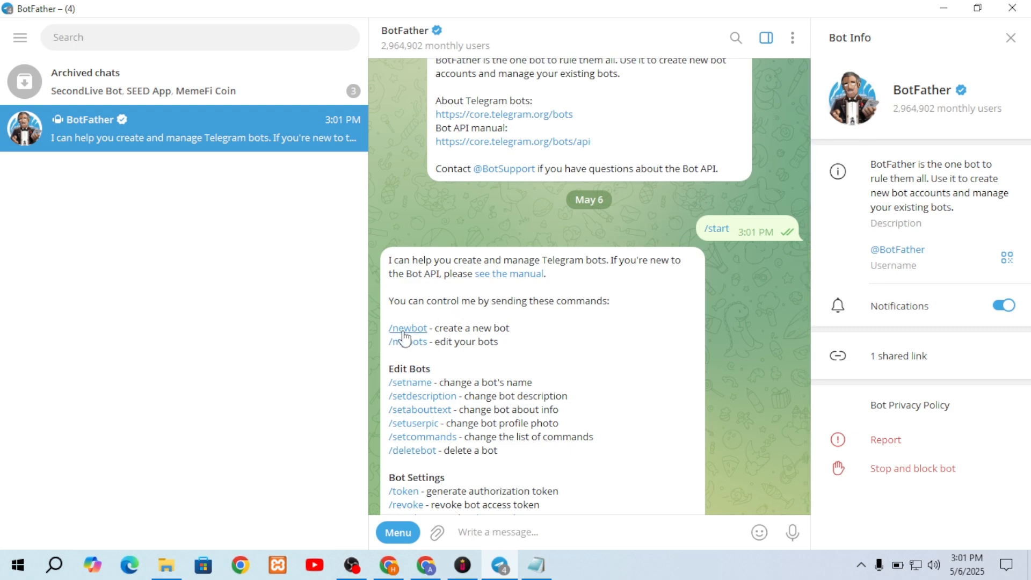
left_click(403, 328)
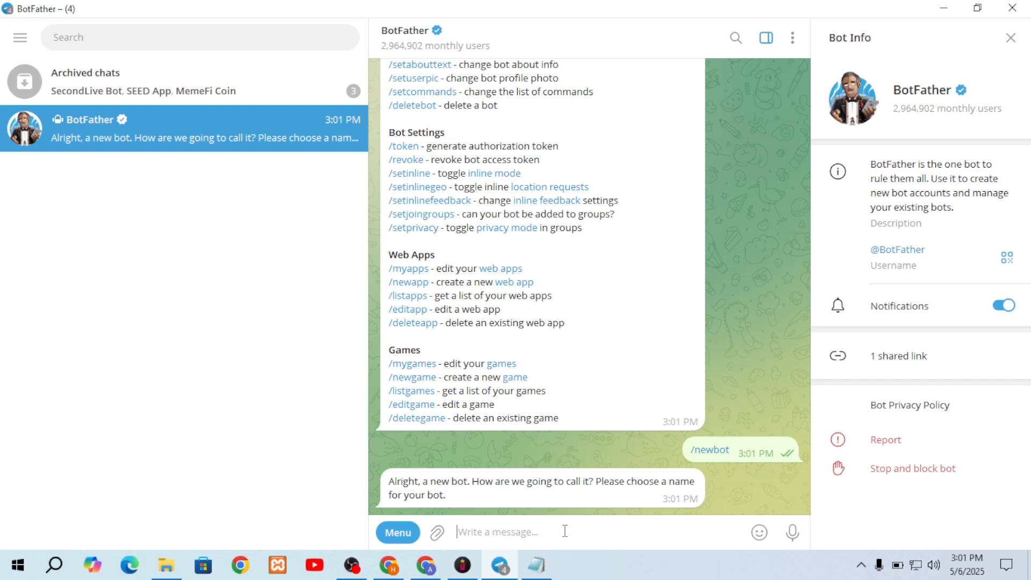
type("A")
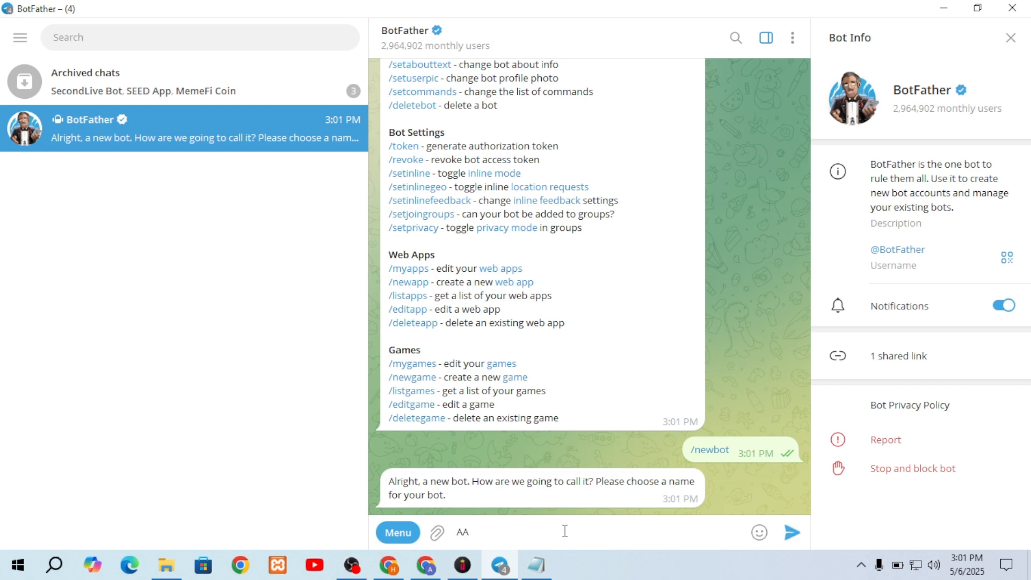
type("SIFEMAILBOT")
key("Return")
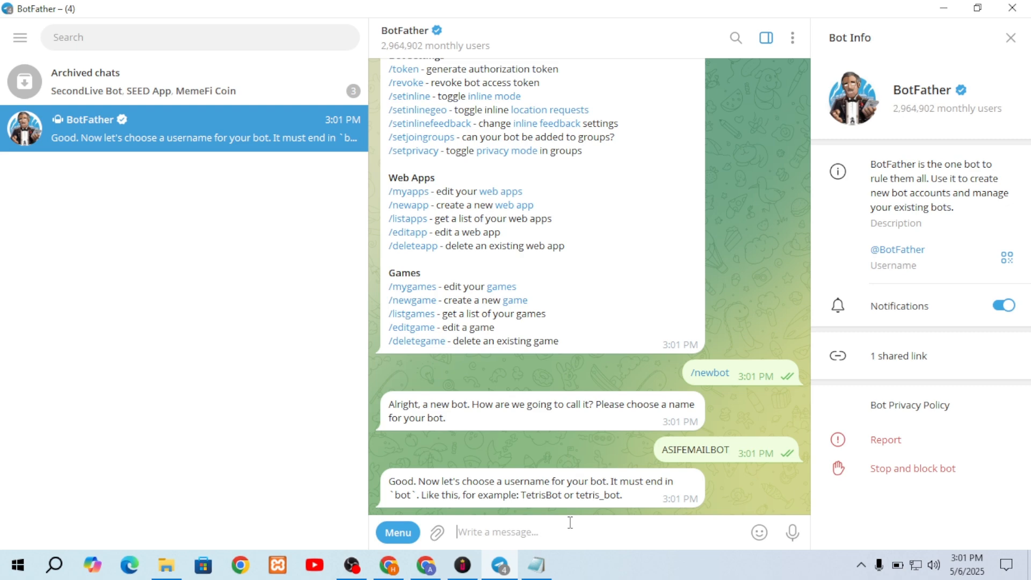
Send BotFather a bot username made of the owner's first name followed by emailresponder_bot.
type("ASIF")
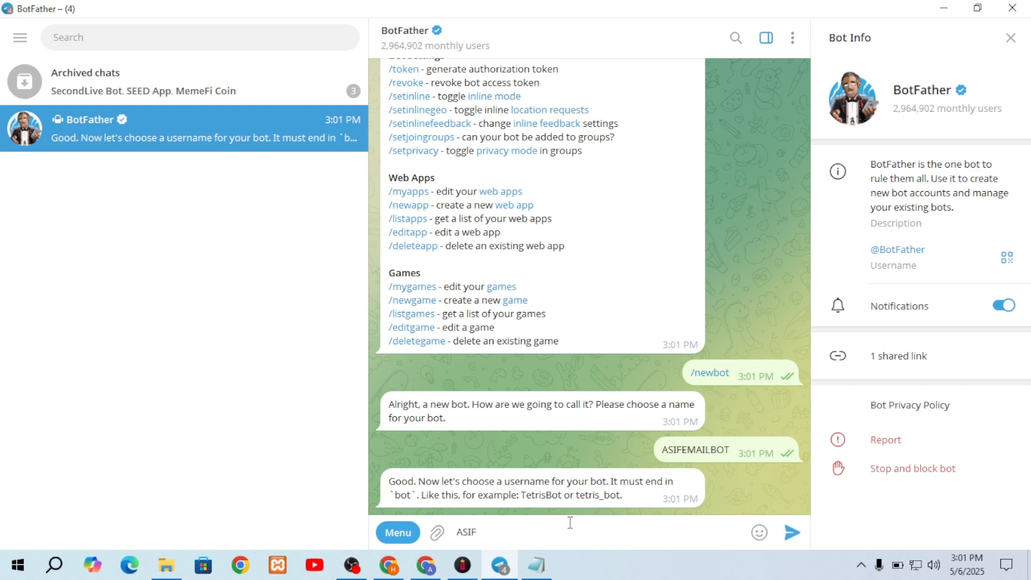
key("BackSpace")
key("BackSpace")
key("BackSpace")
key("BackSpace")
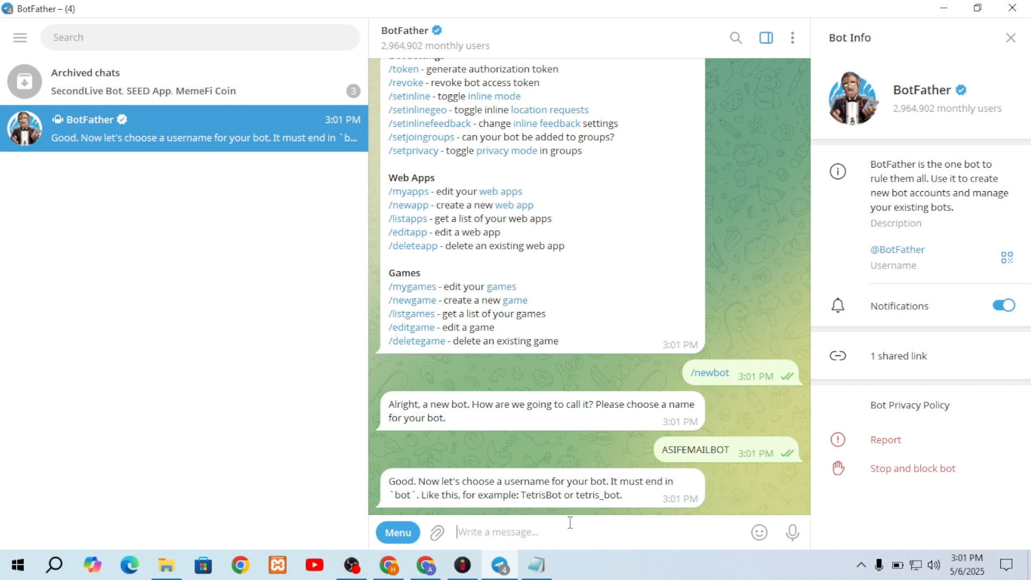
type("A")
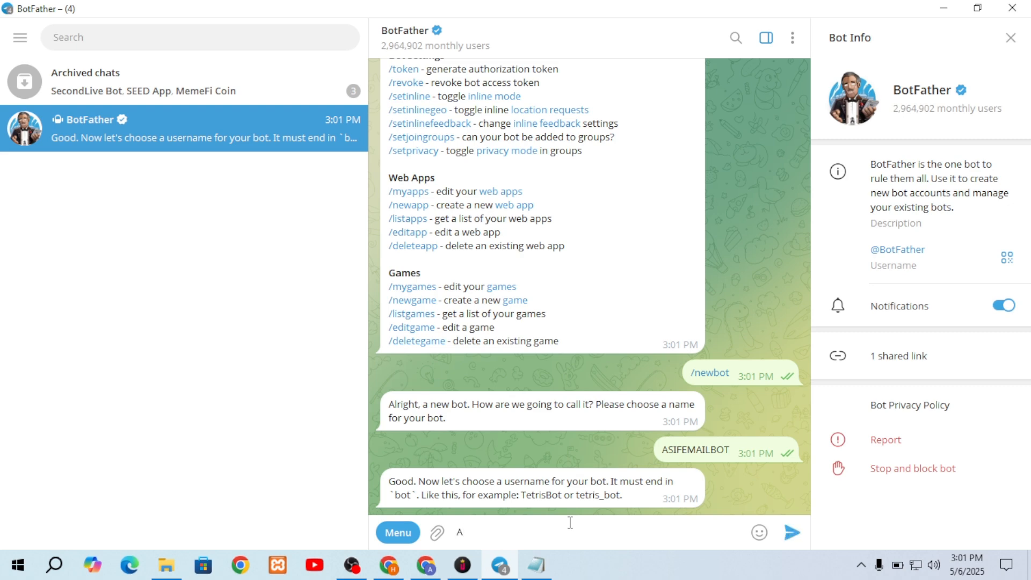
type("sifemail")
type("responder")
type("P")
type("_")
type("bot")
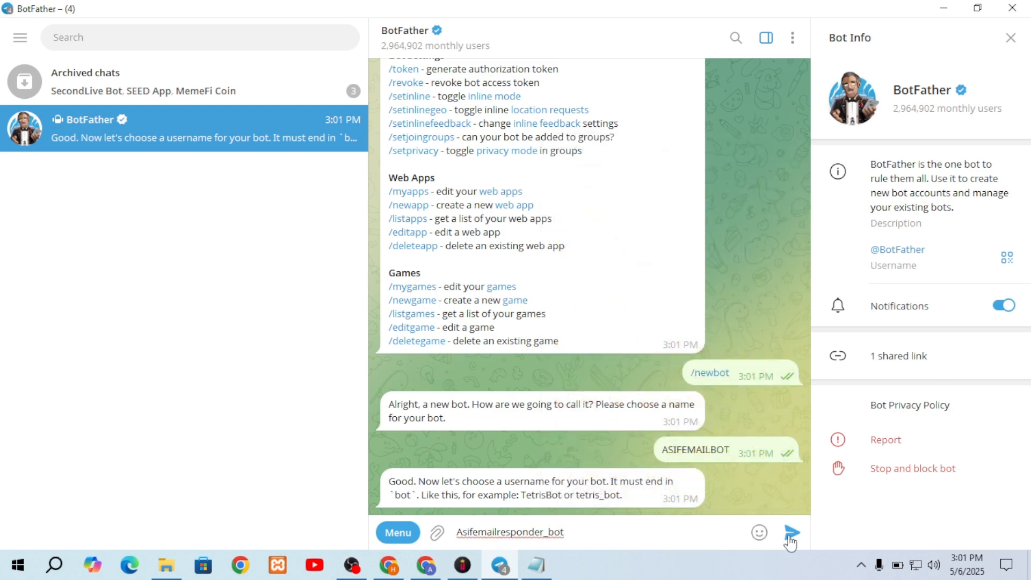
left_click(792, 531)
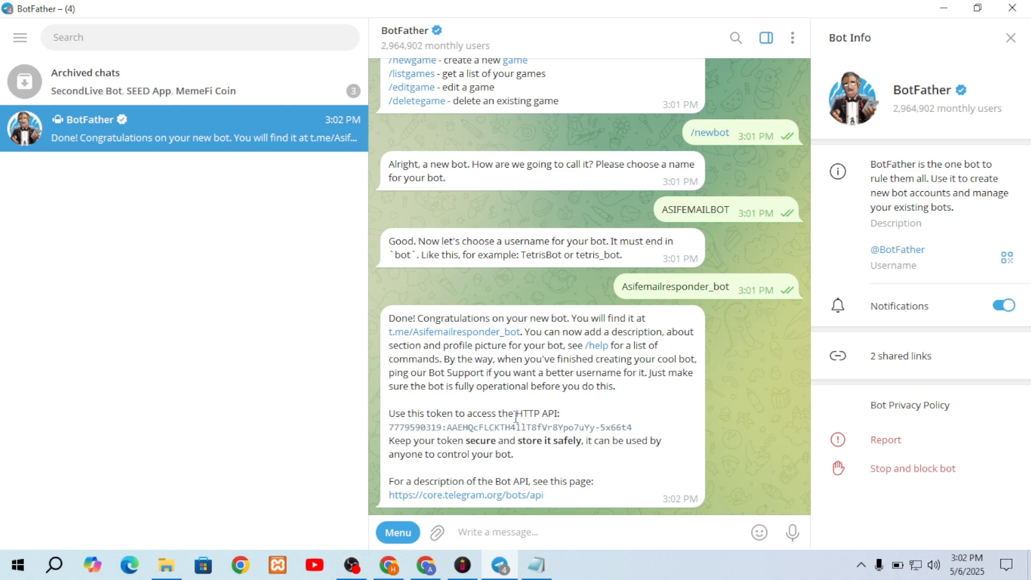
Copy the bot's API token from BotFather, switch back to n8n, paste it as the credential's Access Token and save.
double_click(562, 430)
left_click(562, 430)
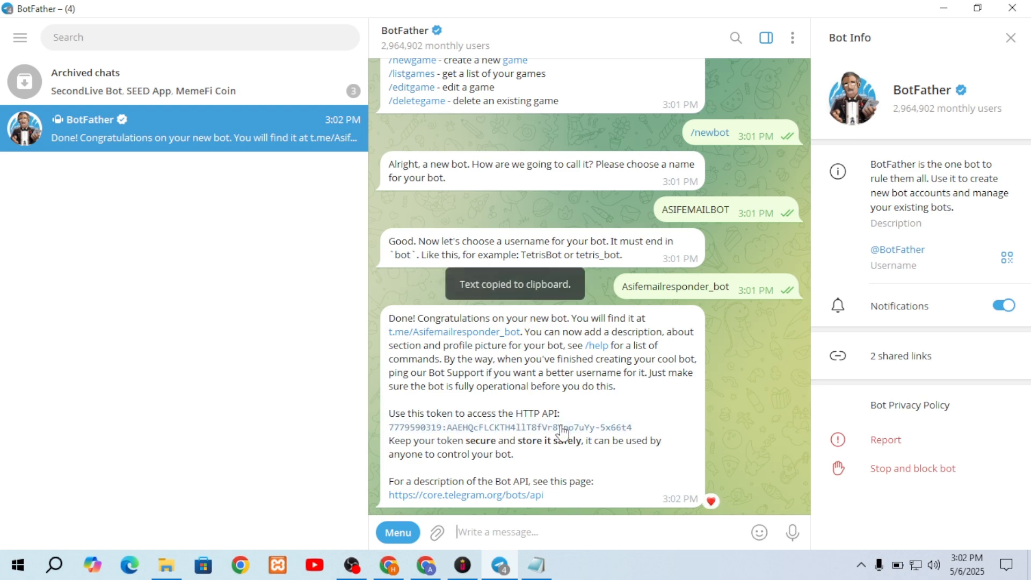
left_click(386, 566)
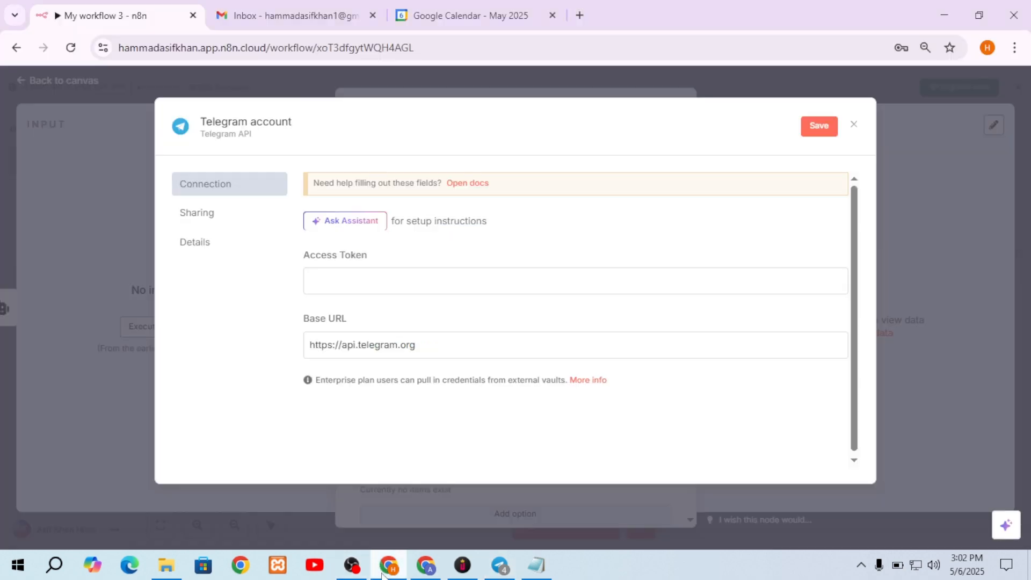
left_click(351, 283)
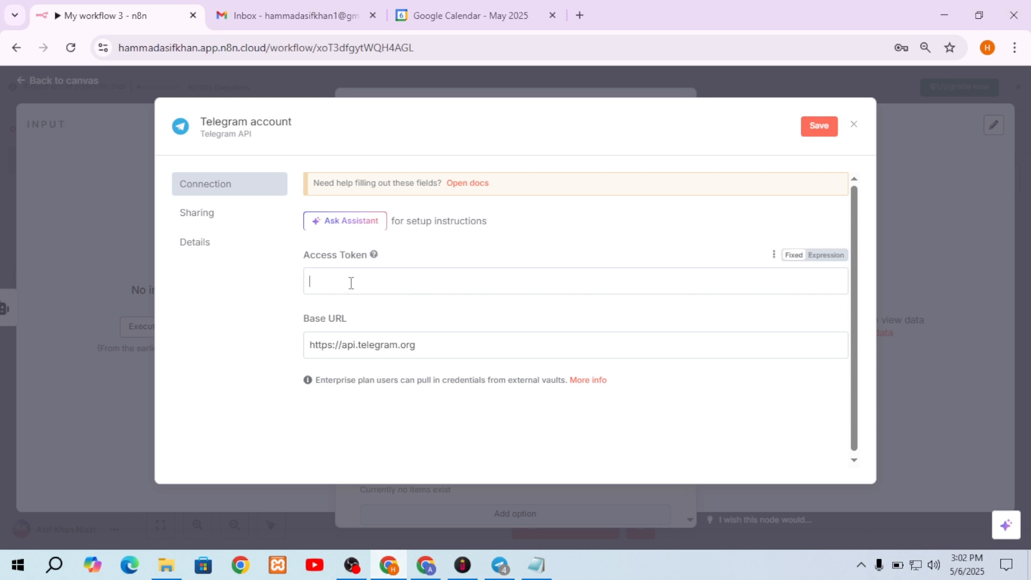
key("ctrl+v")
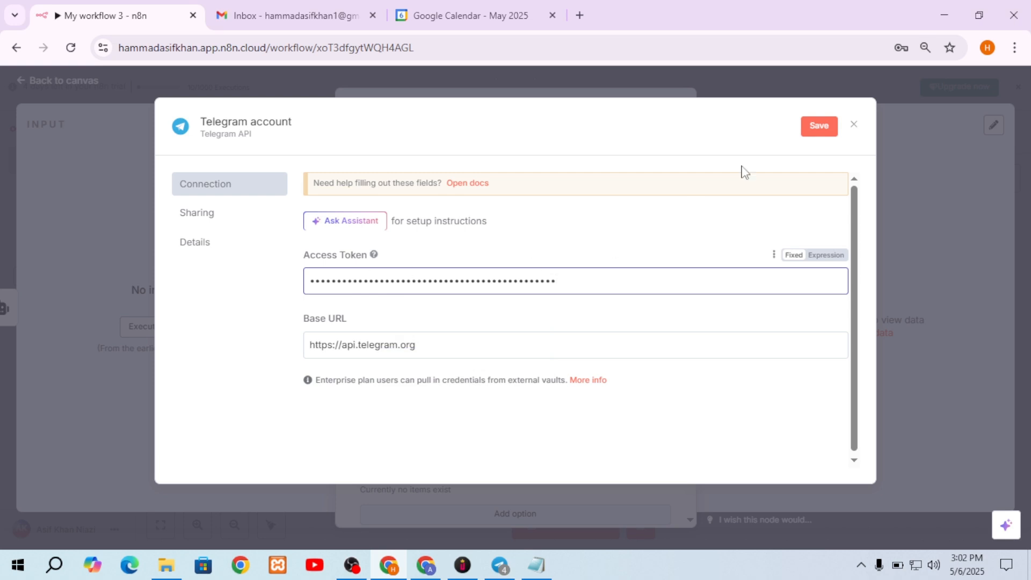
left_click(811, 134)
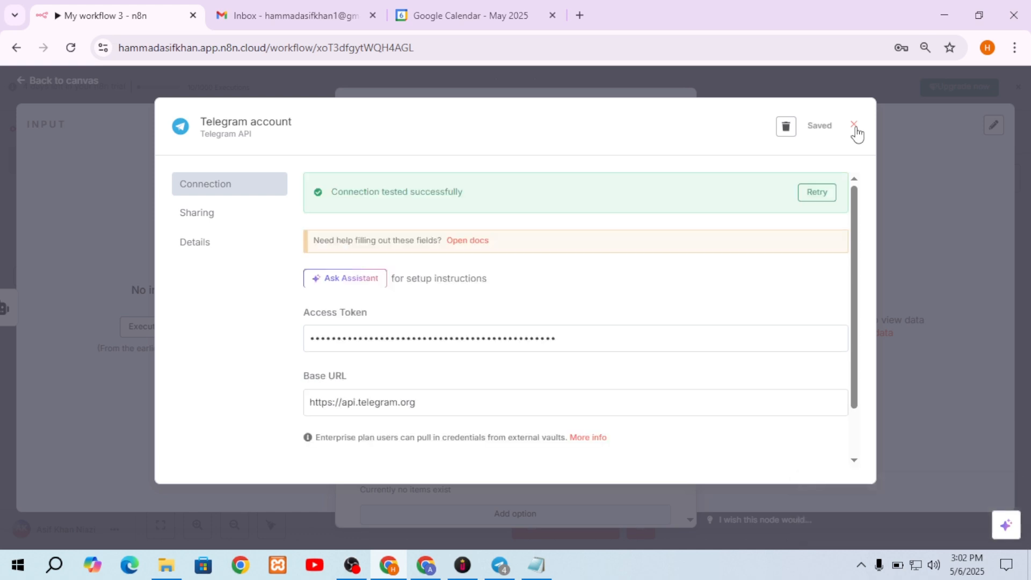
Close the saved credential, decline the password update, then switch to Telegram and start the new bot through BotFather's link.
left_click(854, 128)
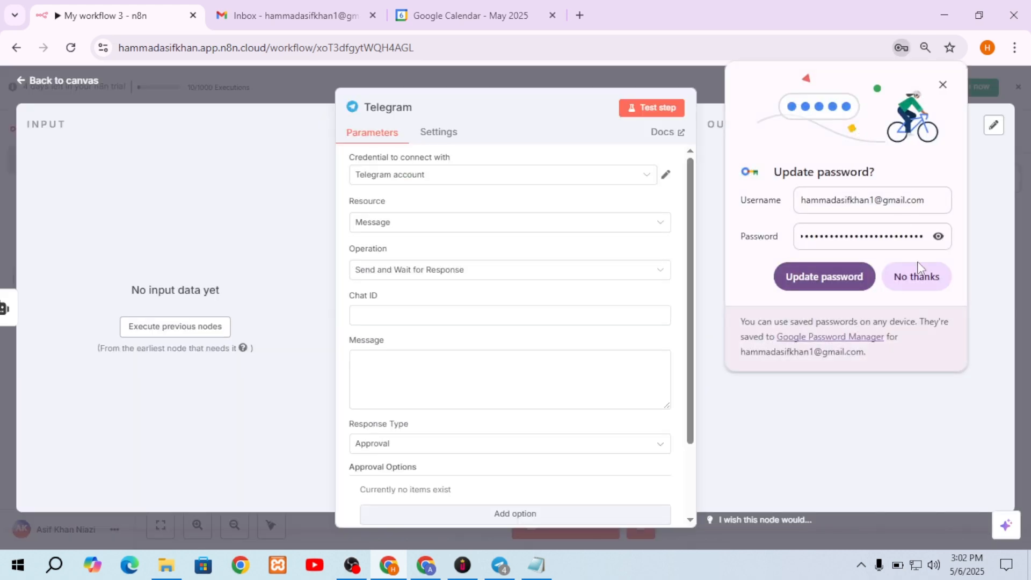
left_click(917, 277)
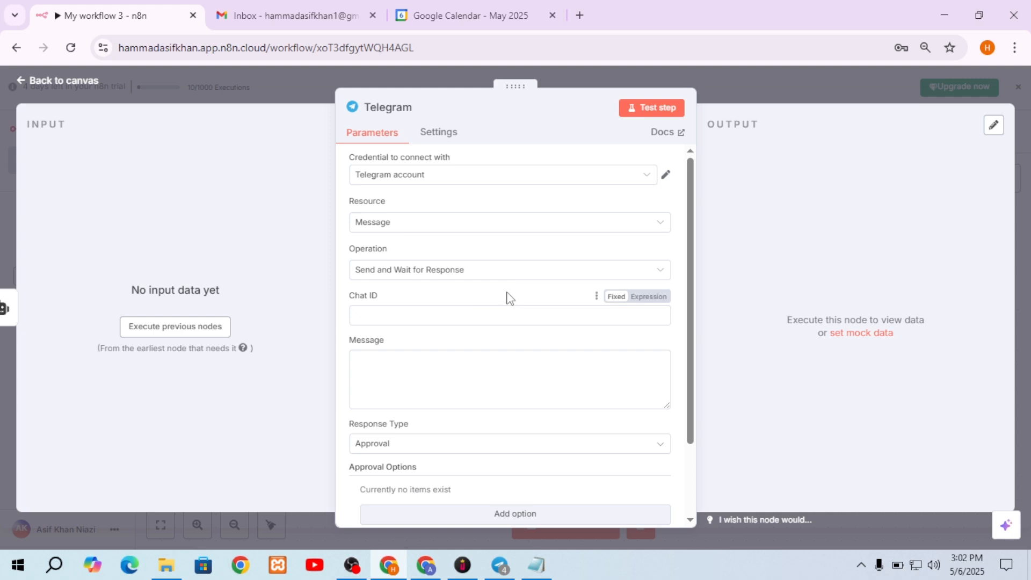
left_click(497, 574)
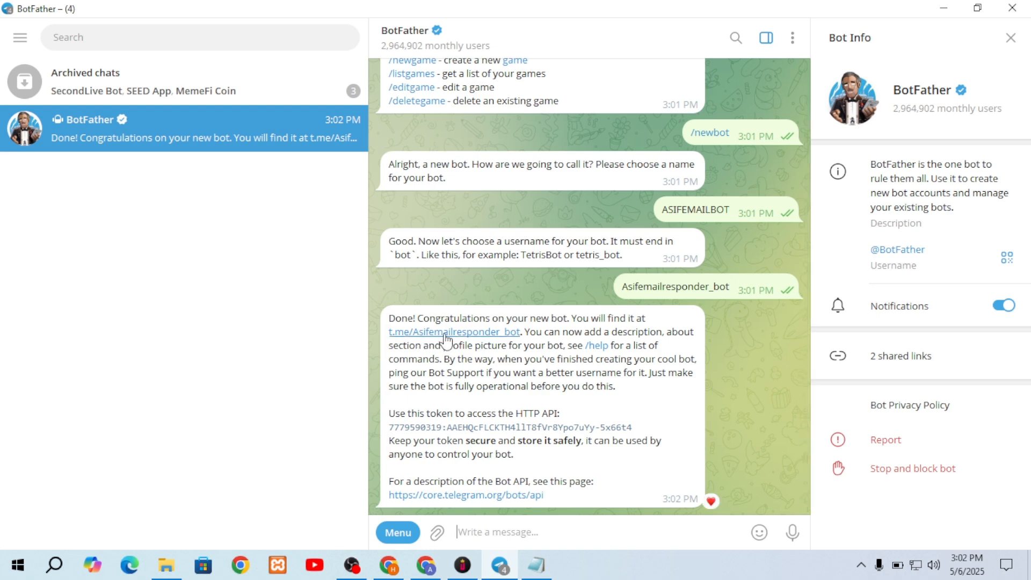
left_click(445, 334)
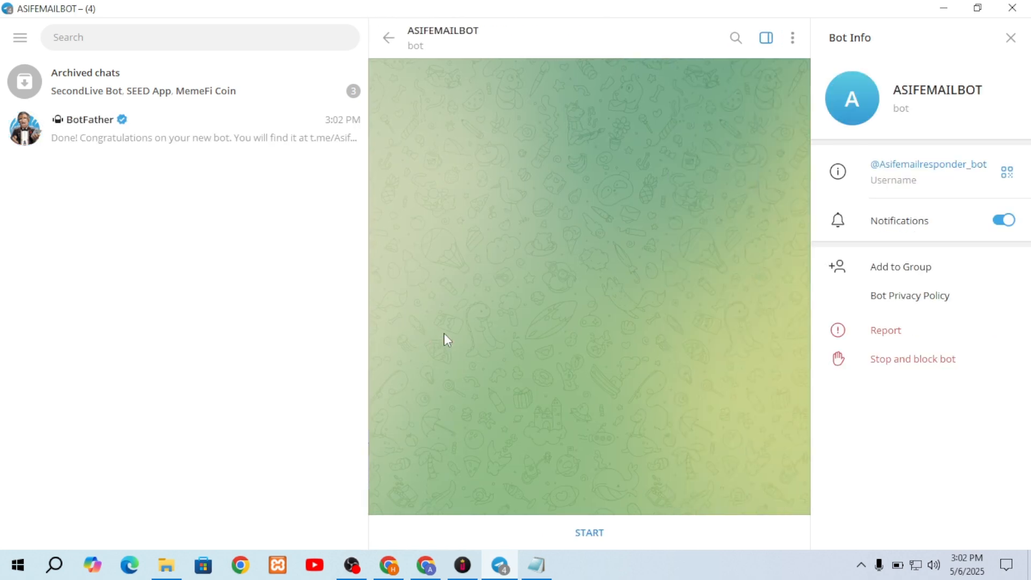
left_click(589, 533)
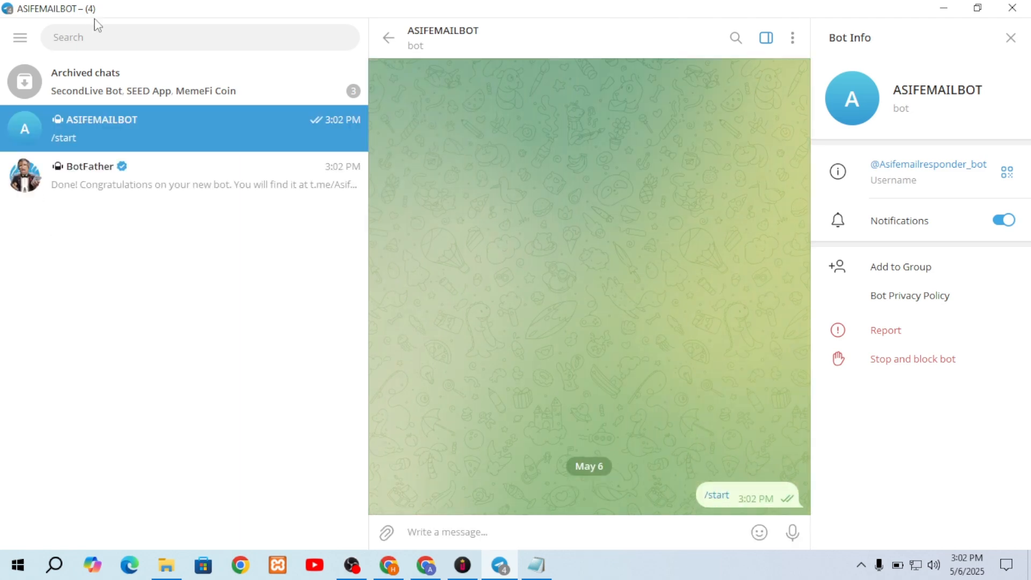
Start the Get ID bot, copy the current chat ID, switch back to n8n and paste it as the Telegram node's Chat ID.
left_click(98, 29)
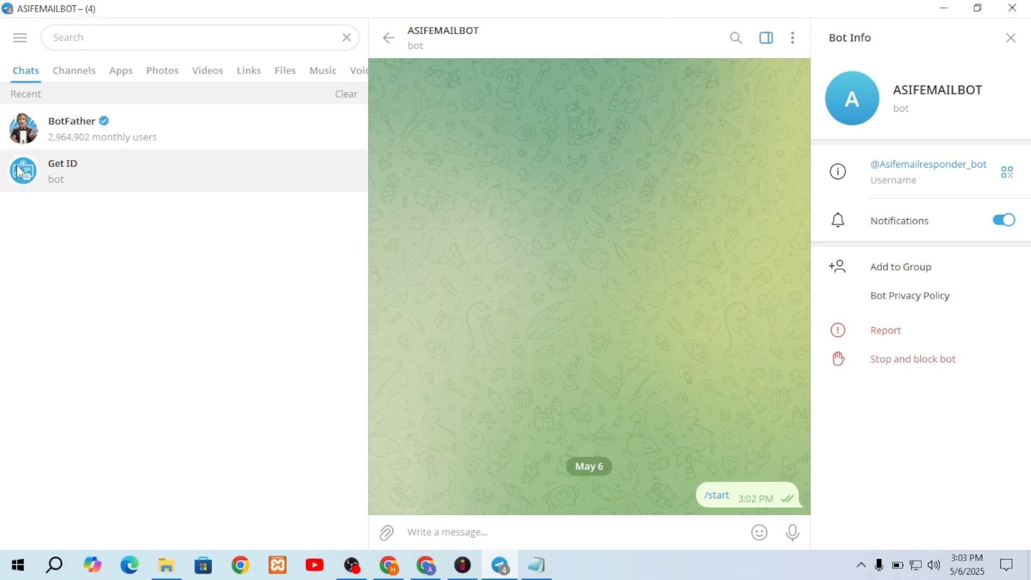
left_click(56, 177)
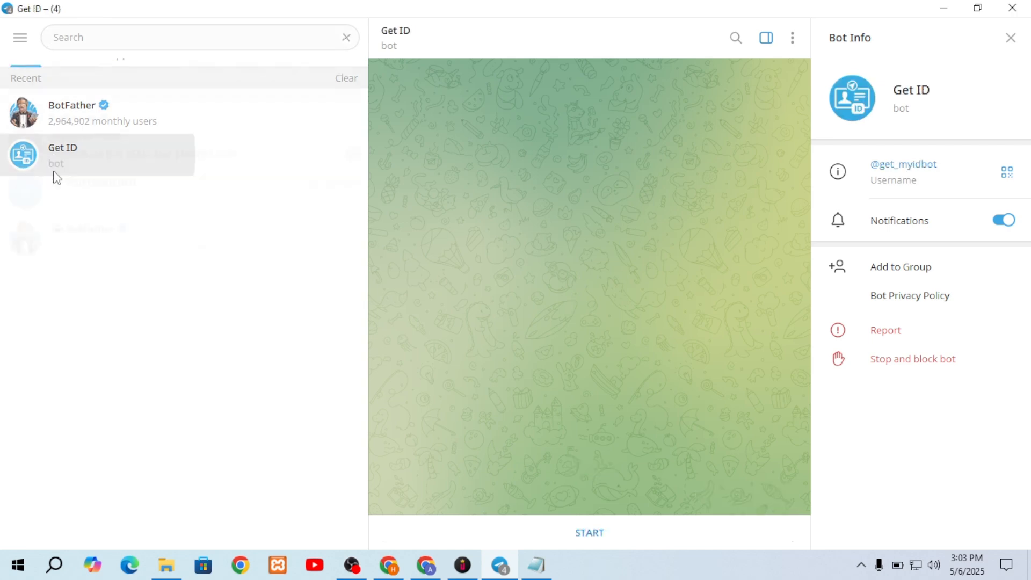
left_click(589, 534)
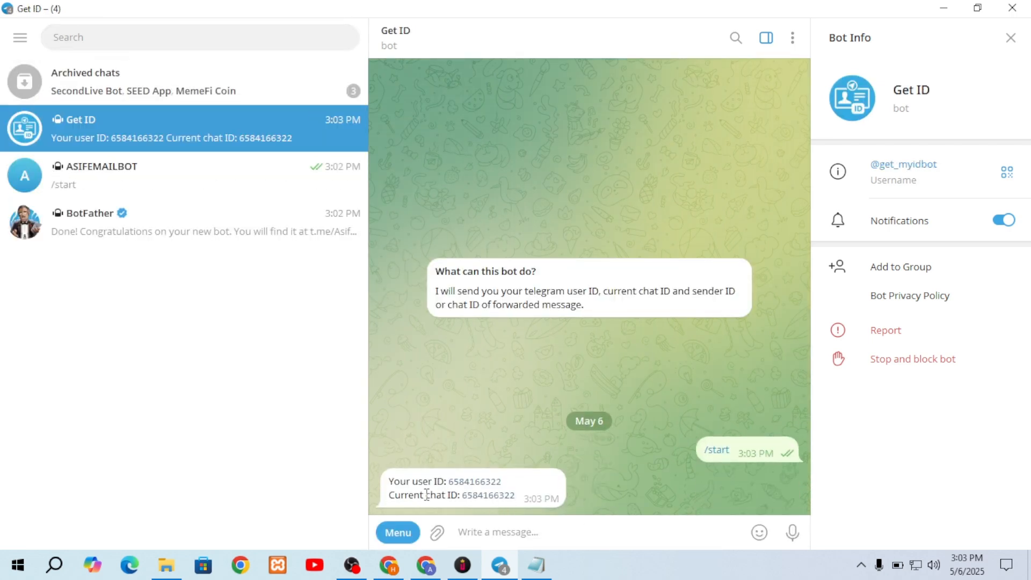
left_click(487, 495)
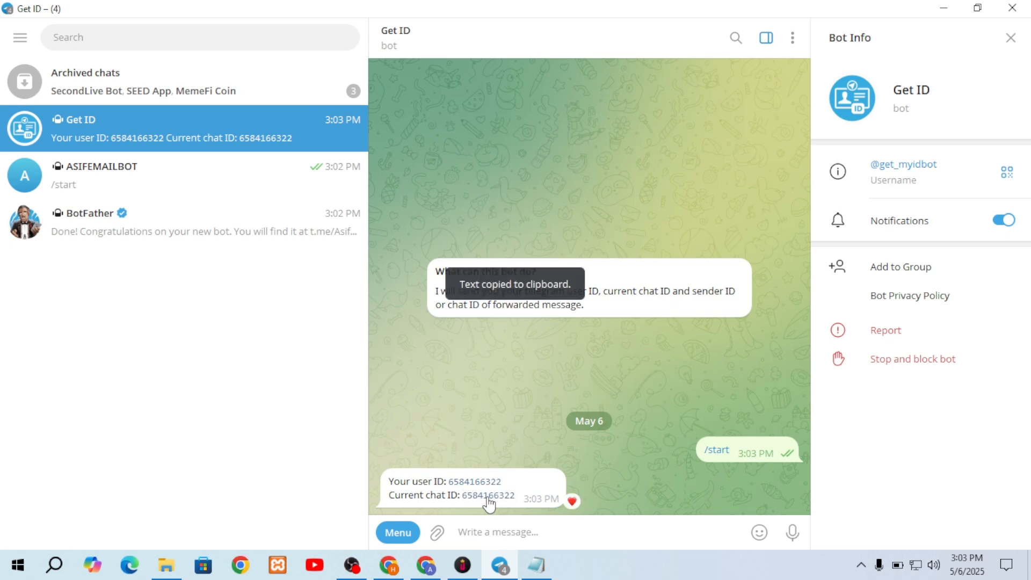
left_click(389, 565)
left_click(402, 318)
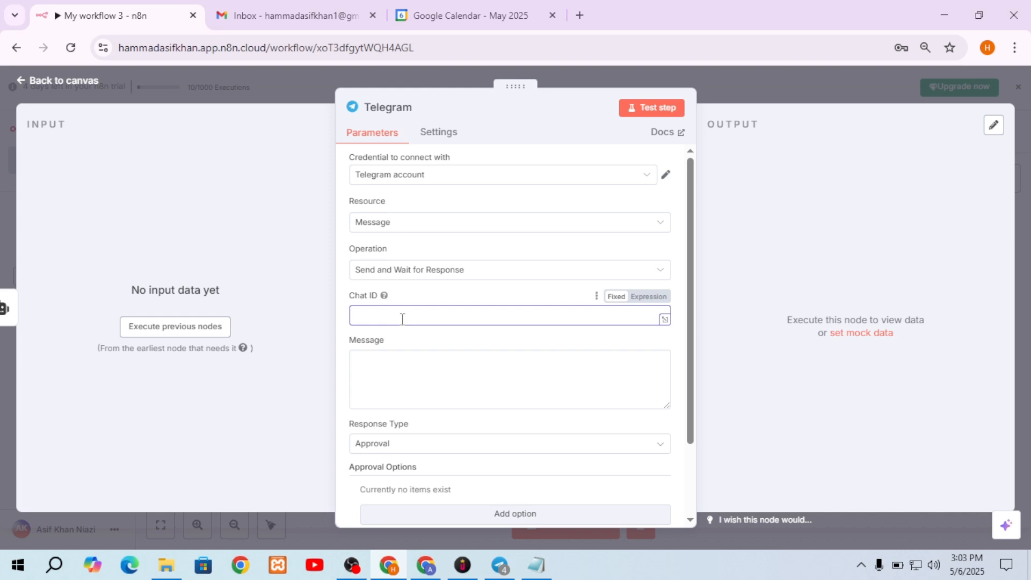
key("ctrl+v")
Execute the previous nodes and map the AI Agent's output field into the Telegram message as {{ $json.output }}.
left_click(219, 327)
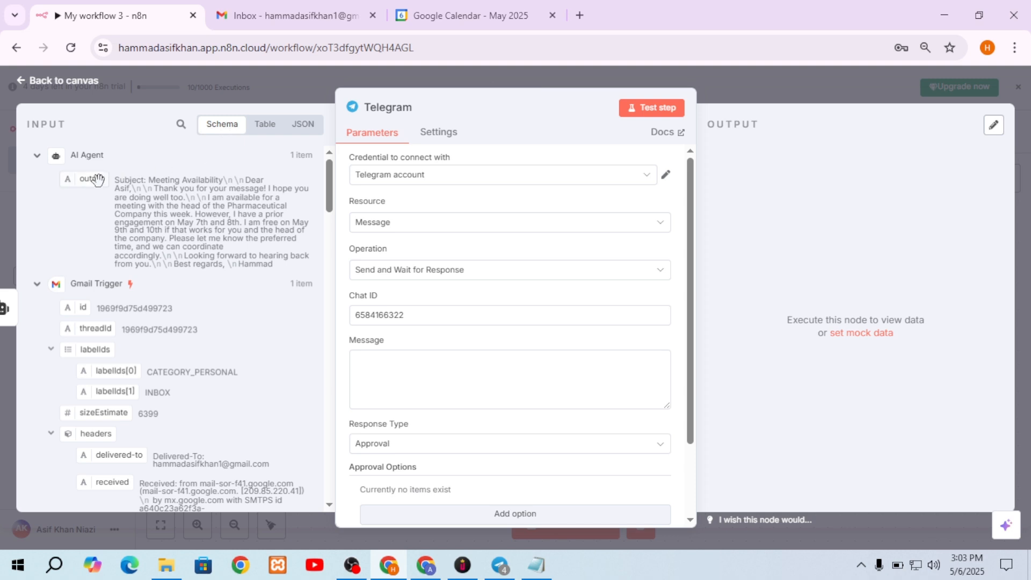
left_click_drag(86, 180, 365, 372)
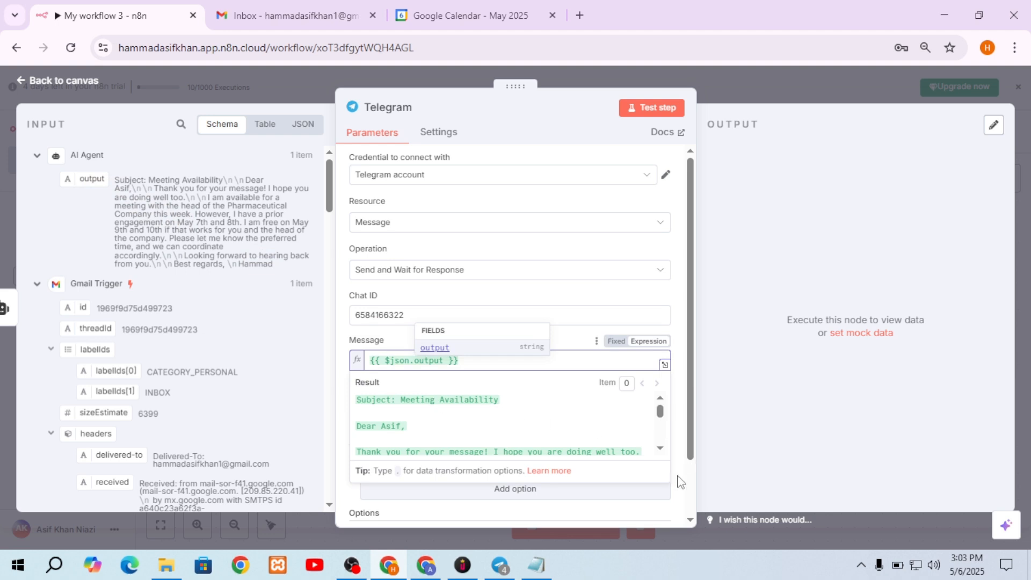
left_click(642, 492)
left_click(635, 490)
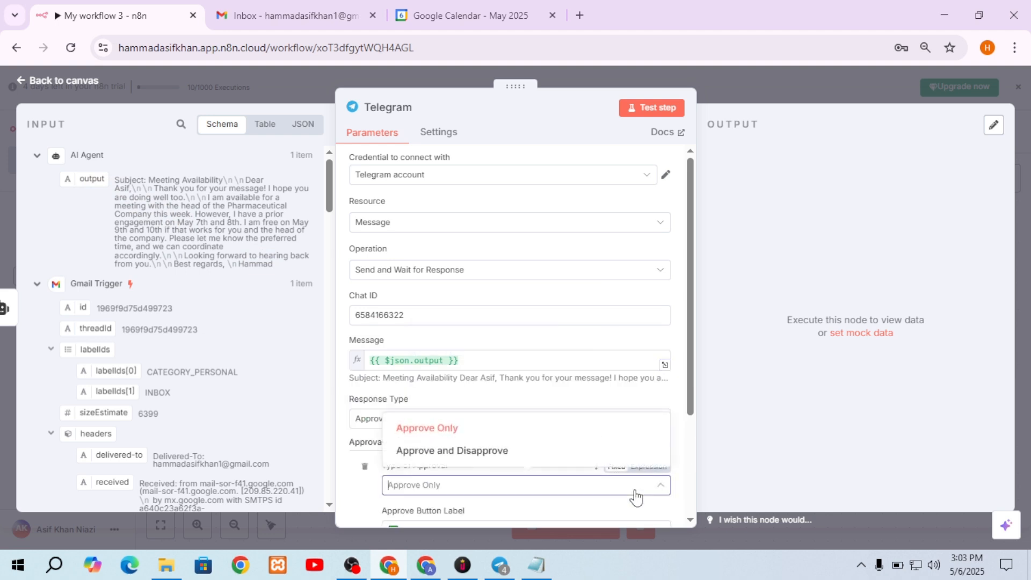
left_click(636, 497)
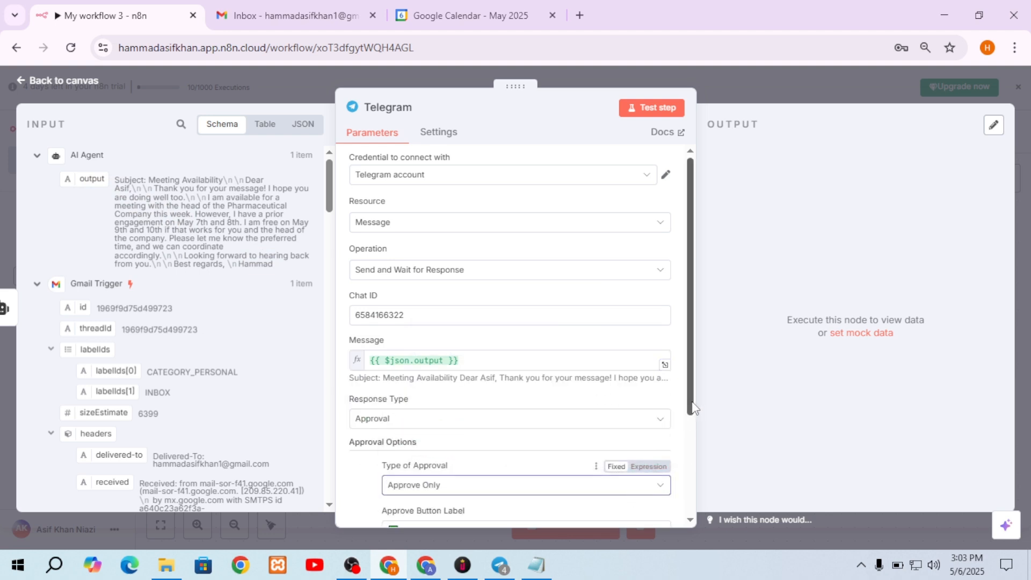
left_click_drag(696, 408, 714, 494)
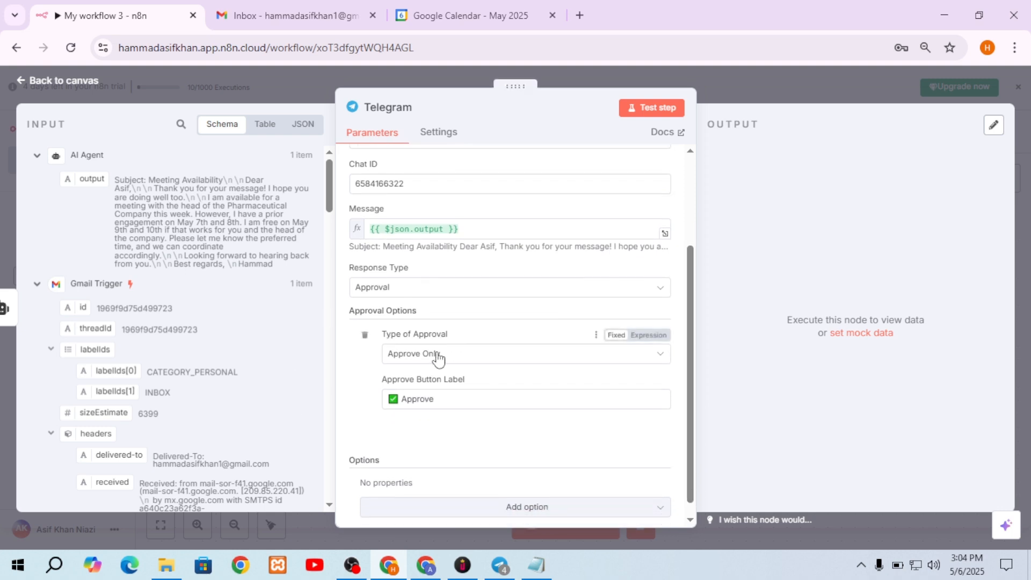
left_click(364, 336)
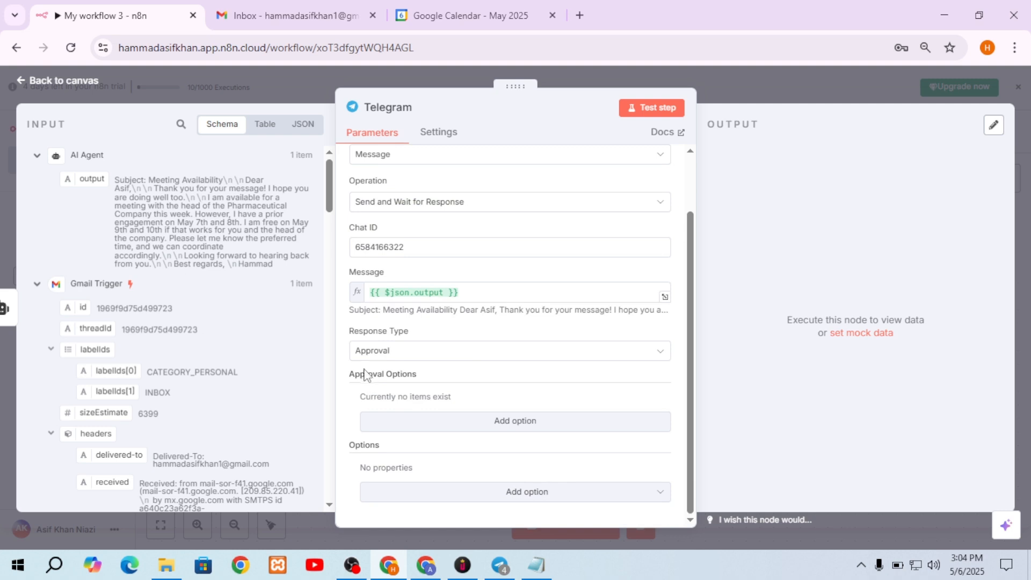
Add an approval option to the Telegram node and set its type of approval to Approve and Disapprove.
left_click(506, 423)
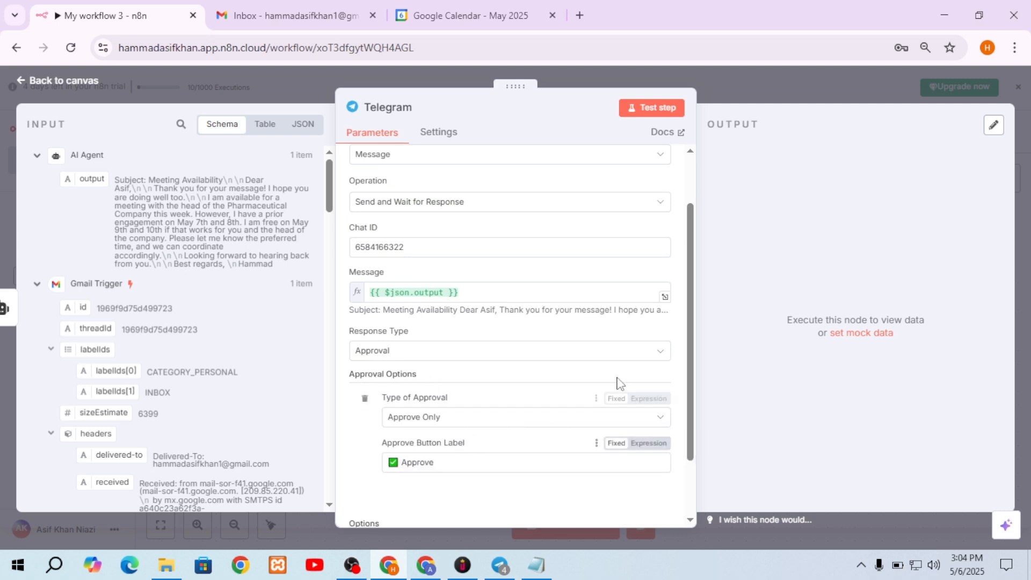
left_click_drag(690, 396, 688, 446)
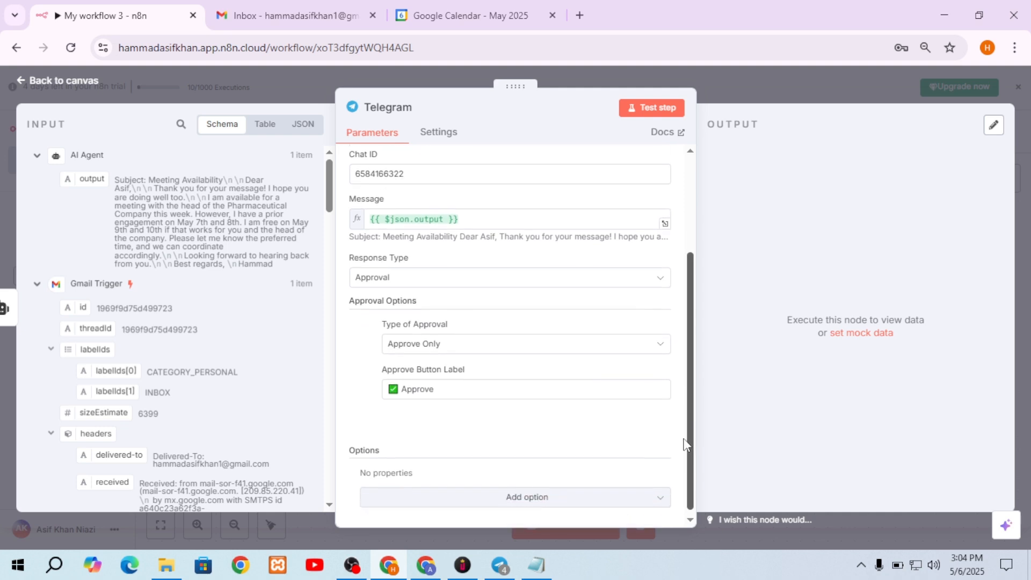
left_click(502, 352)
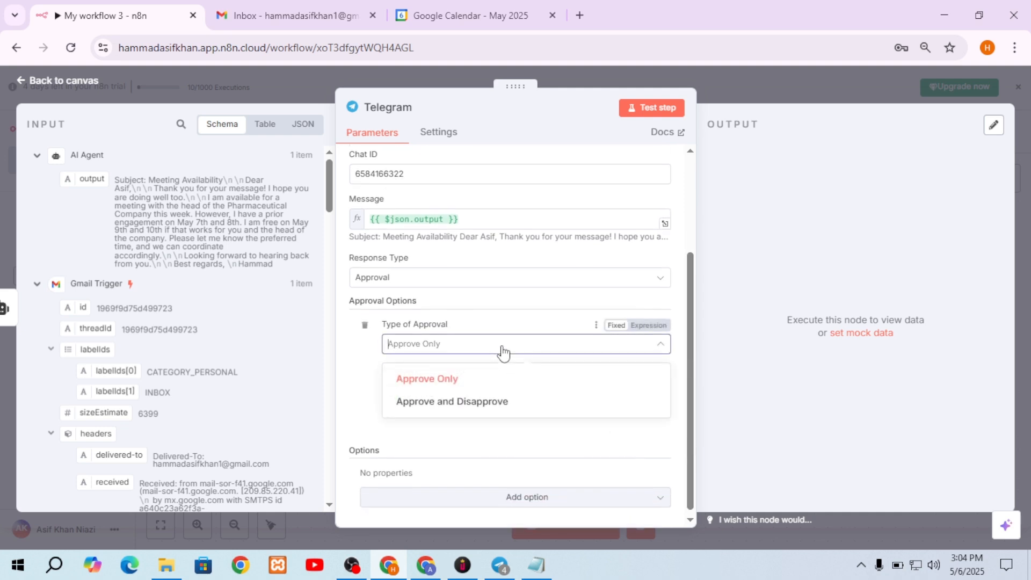
left_click(448, 409)
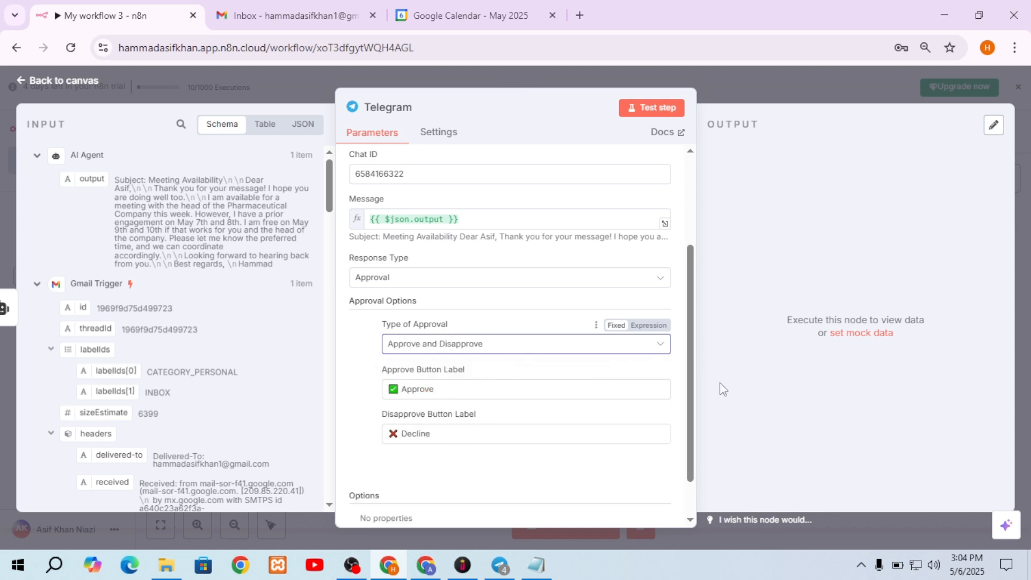
Add the Append n8n Attribution option to the Telegram node and turn it off.
left_click_drag(692, 386, 692, 417)
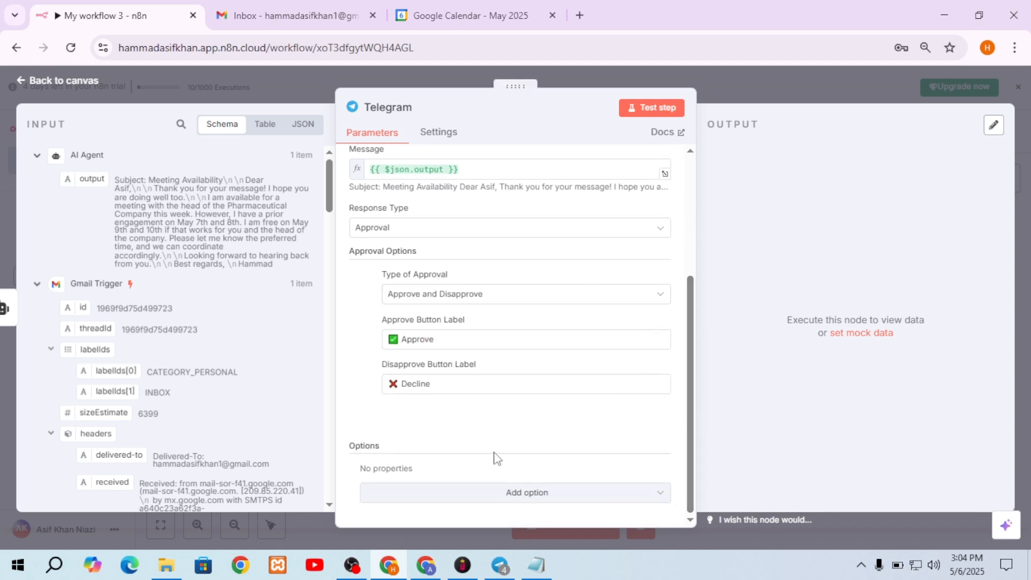
left_click(528, 493)
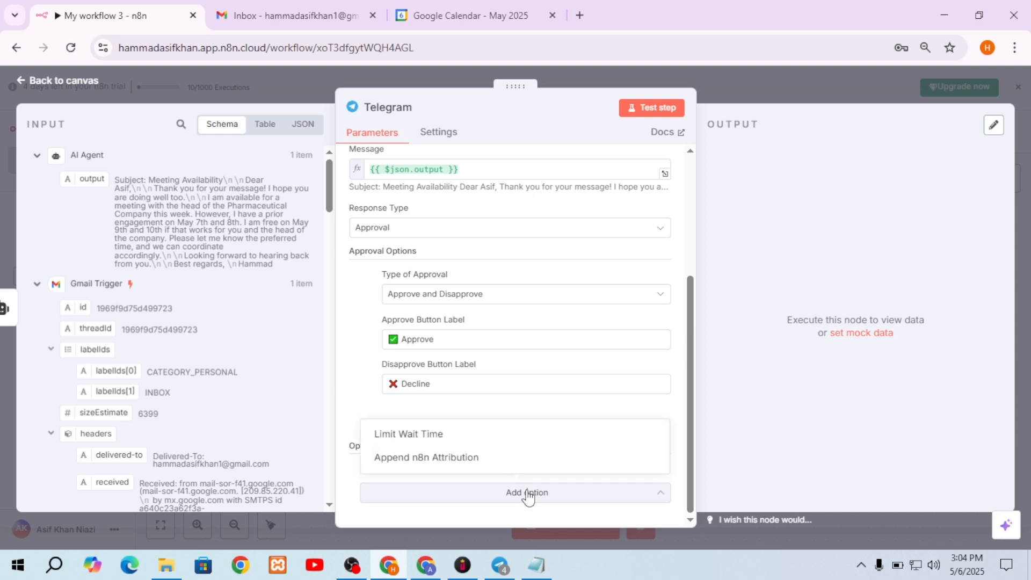
left_click(426, 458)
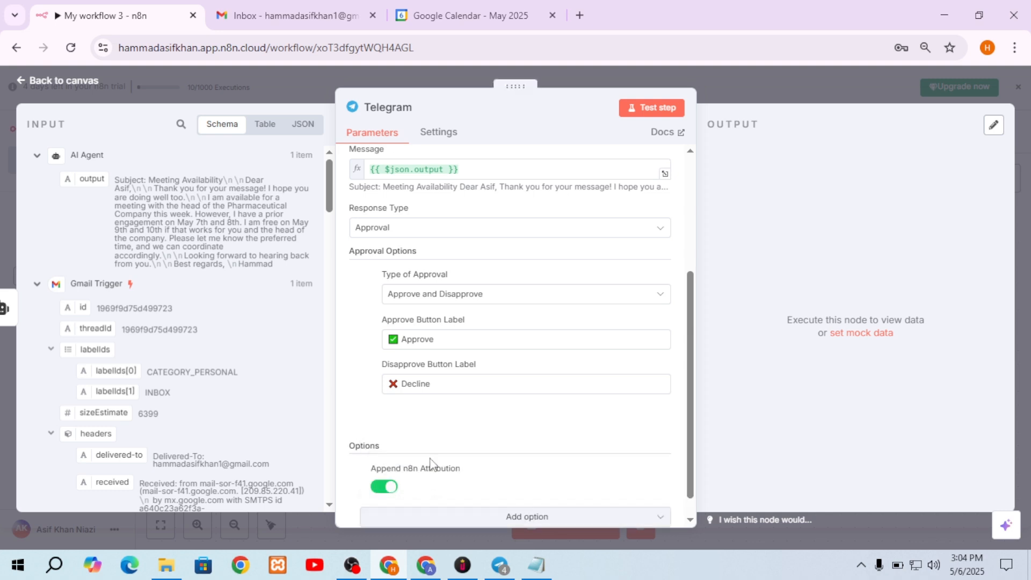
left_click(393, 498)
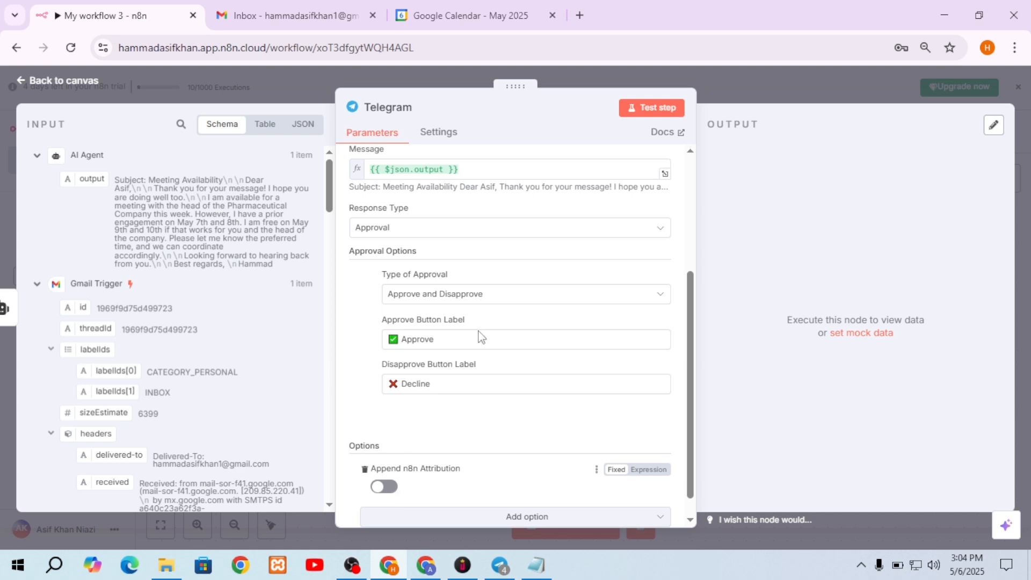
Test the Telegram node, switch to Telegram and open the new bot's chat to read the drafted reply.
left_click(633, 109)
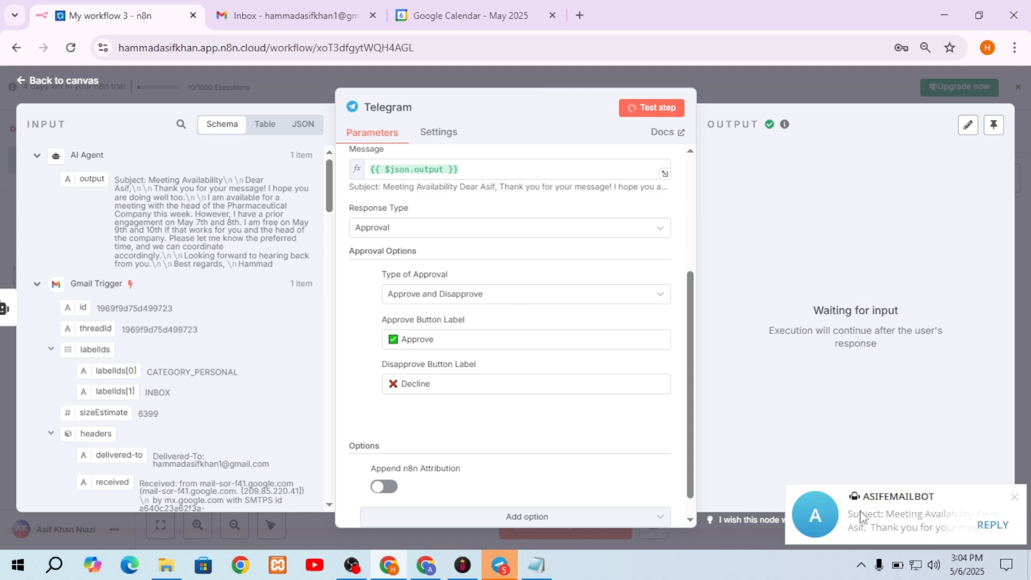
left_click(489, 577)
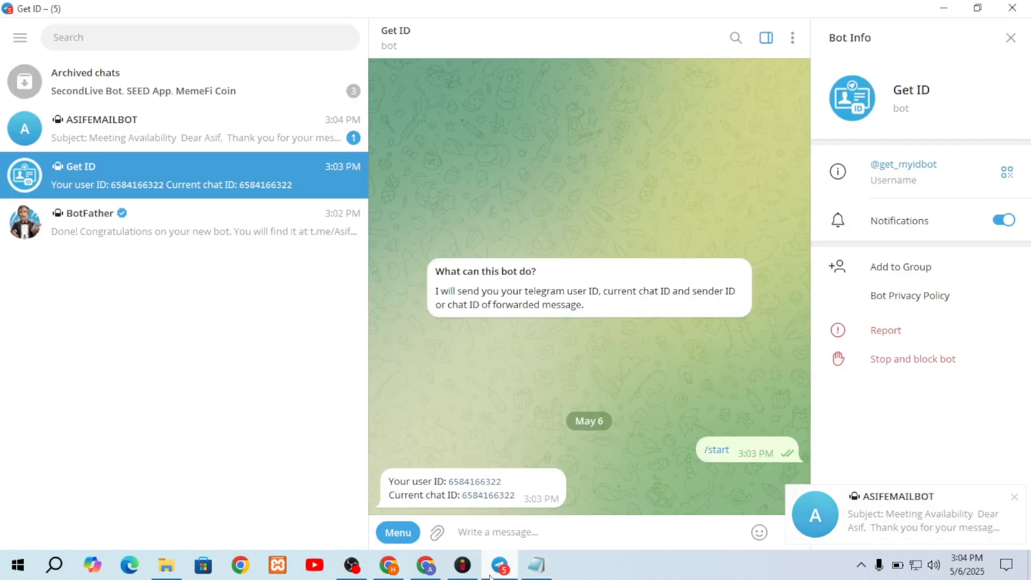
left_click(110, 118)
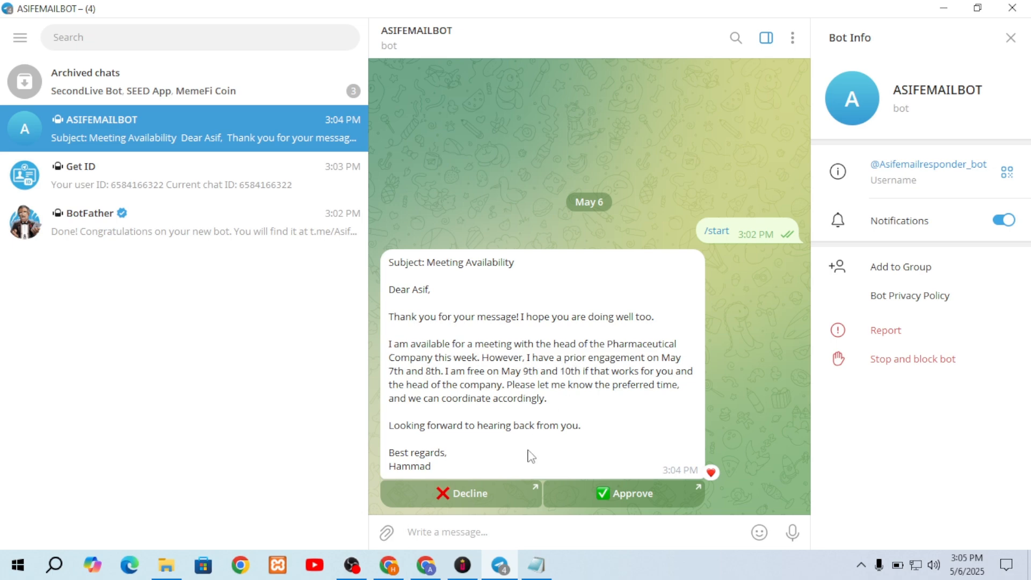
Switch to the browser and check the original meeting request in Gmail and the May 2025 events in Google Calendar.
left_click(390, 564)
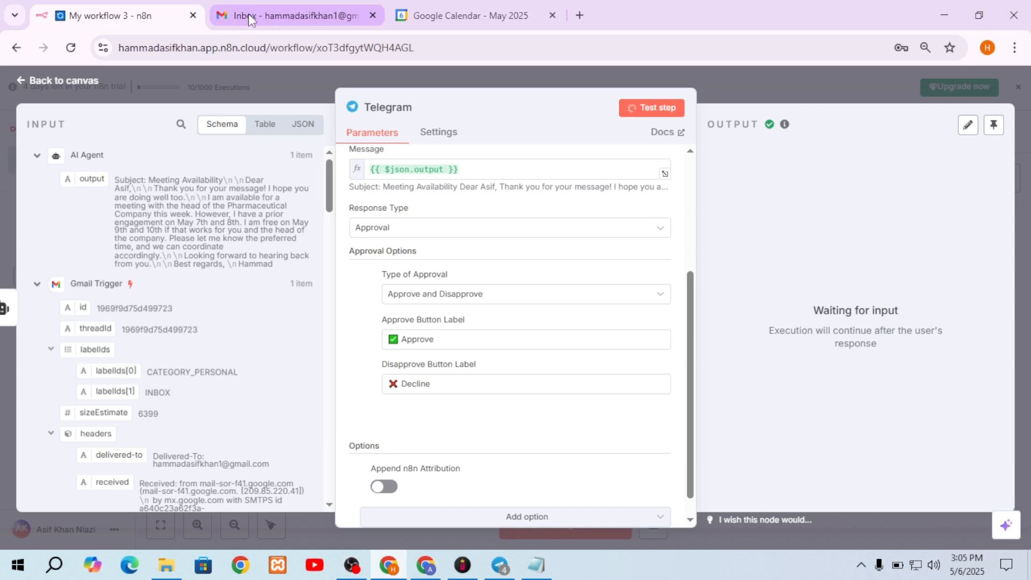
left_click(318, 13)
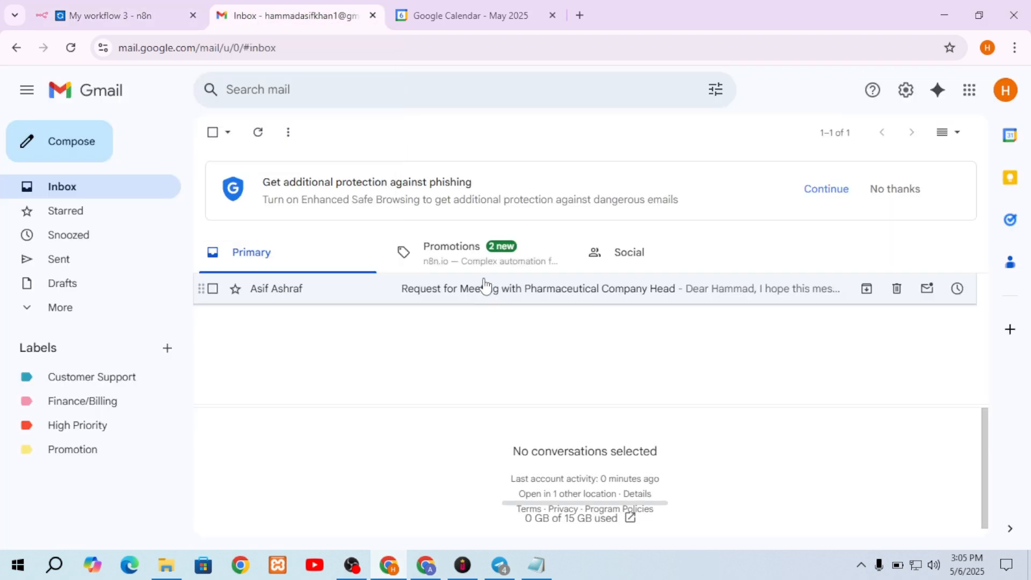
left_click(493, 297)
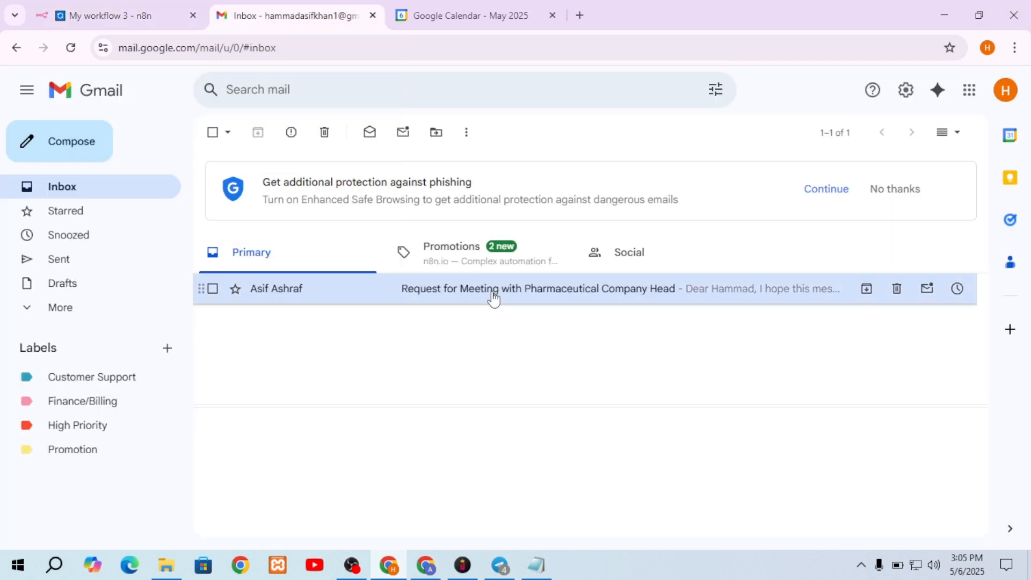
left_click_drag(982, 427, 983, 450)
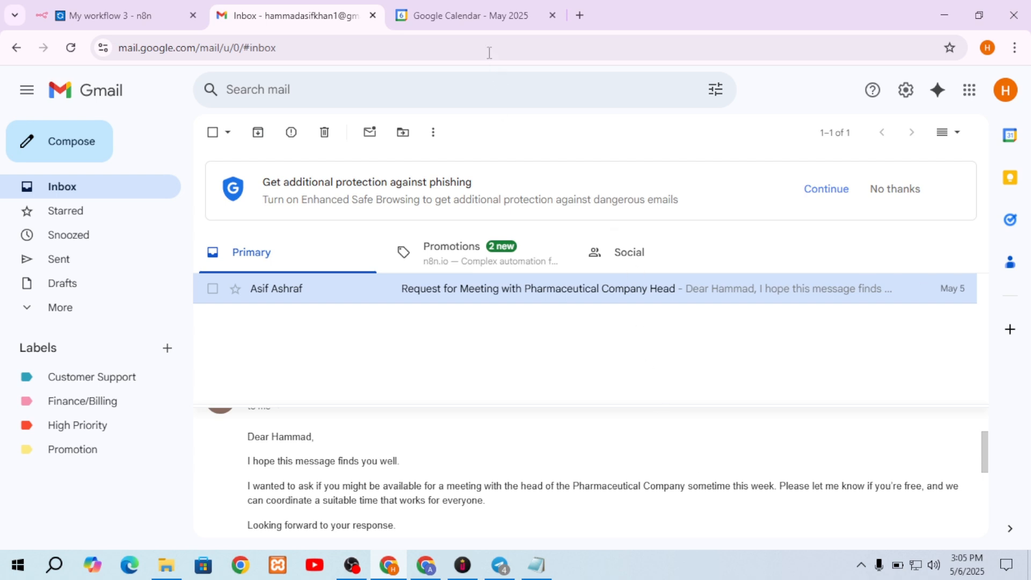
left_click(472, 16)
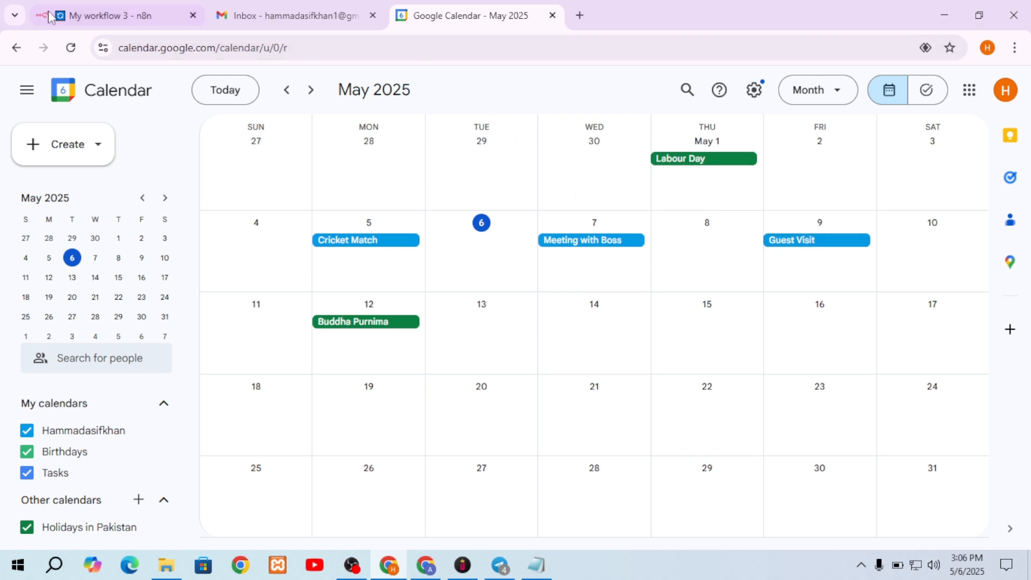
Return to the bot's chat in Telegram, approve the drafted reply and allow the approval link to open.
left_click(500, 569)
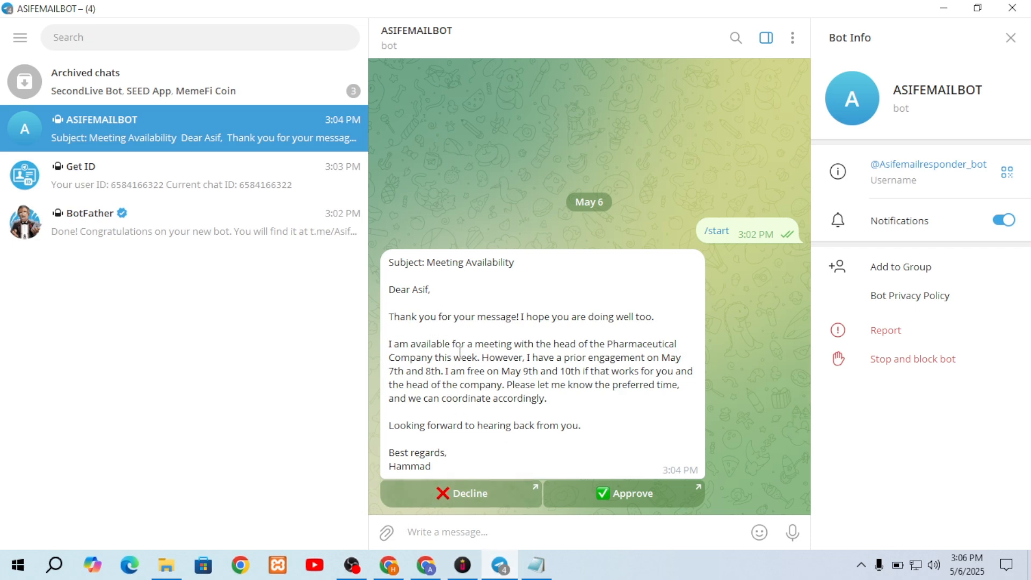
double_click(500, 467)
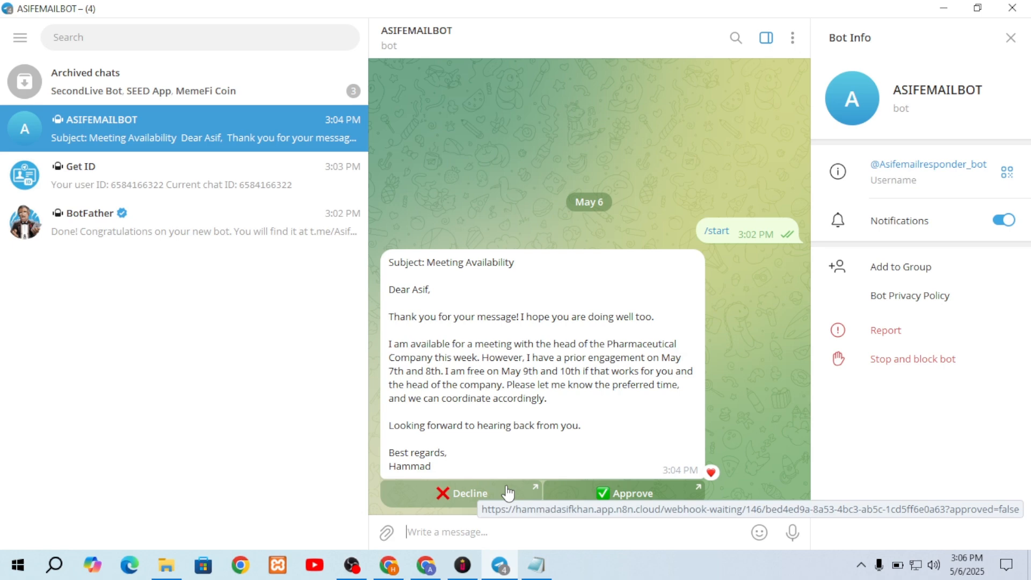
left_click(563, 494)
left_click(601, 342)
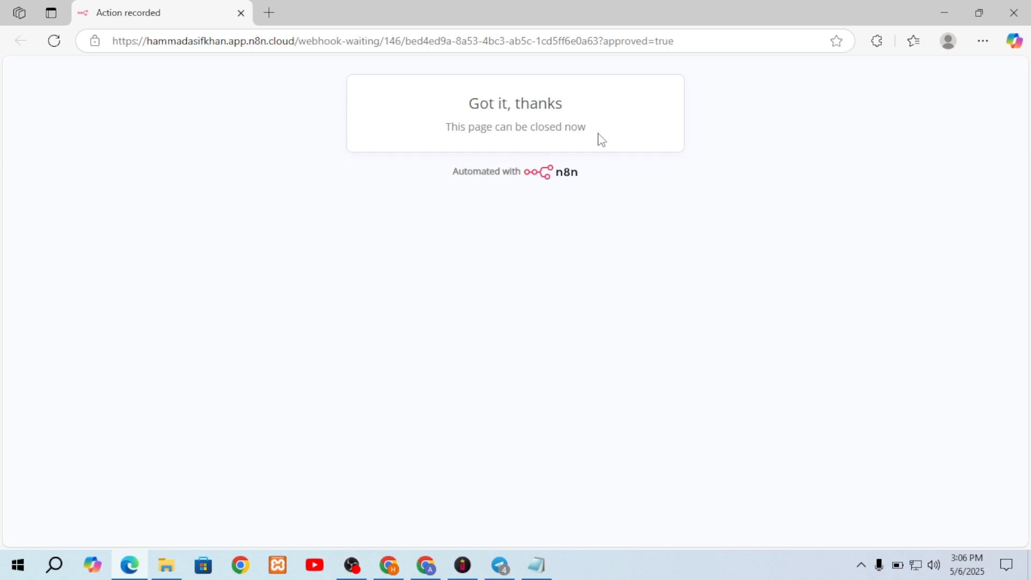
Close the approval confirmation page, switch back to the n8n workflow in the browser and return to its canvas.
left_click(1011, 13)
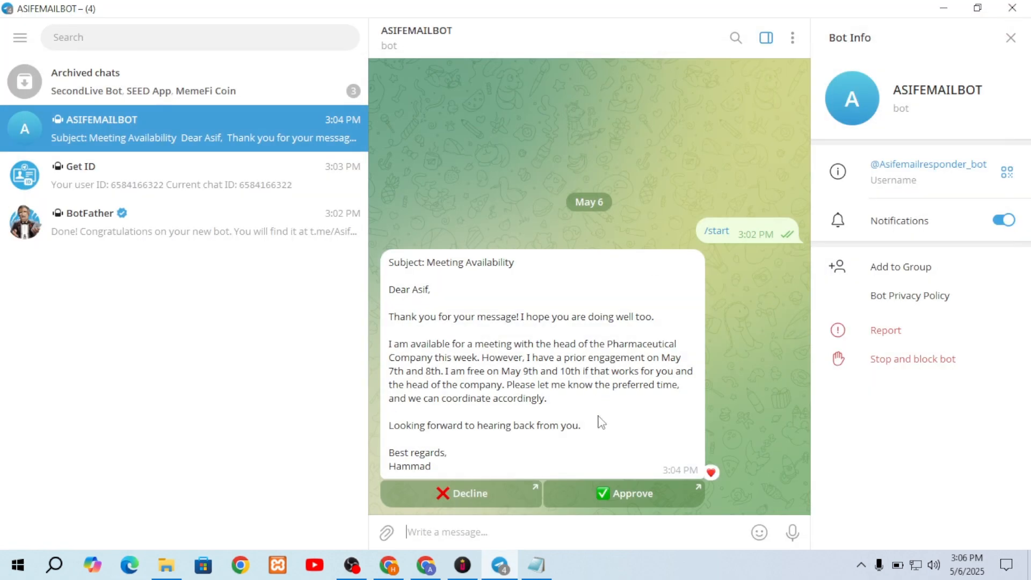
left_click(391, 567)
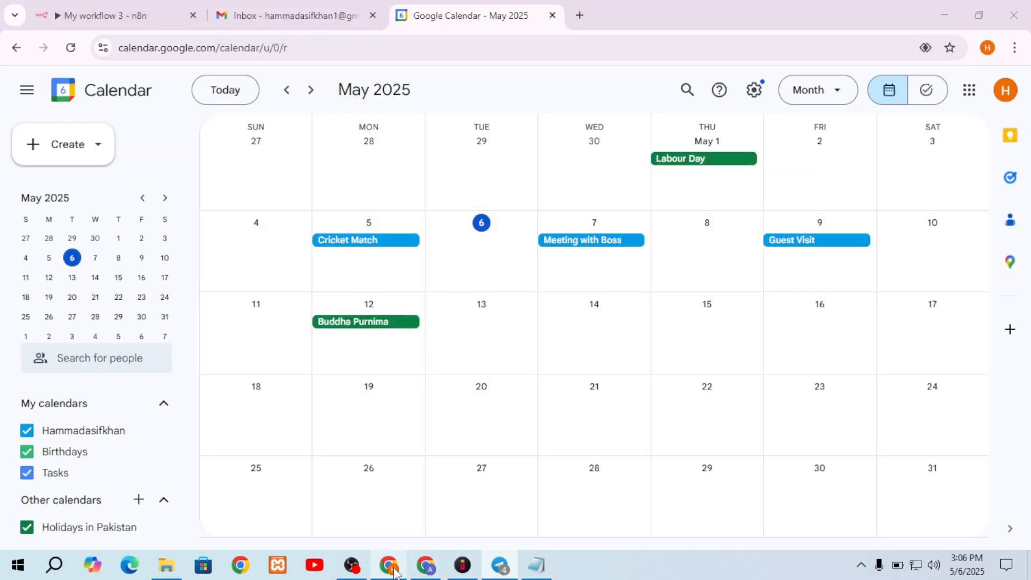
left_click(114, 16)
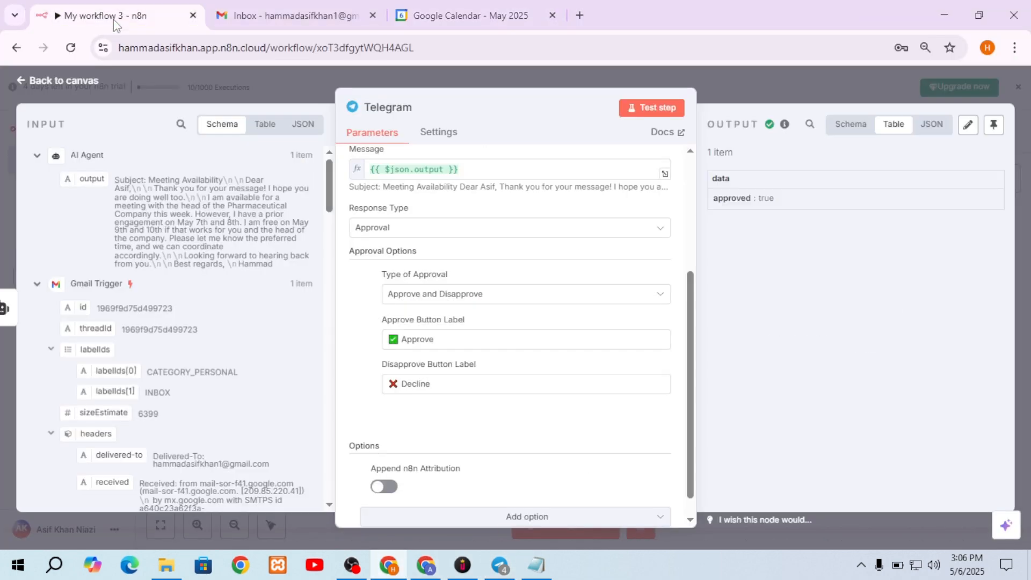
left_click(62, 80)
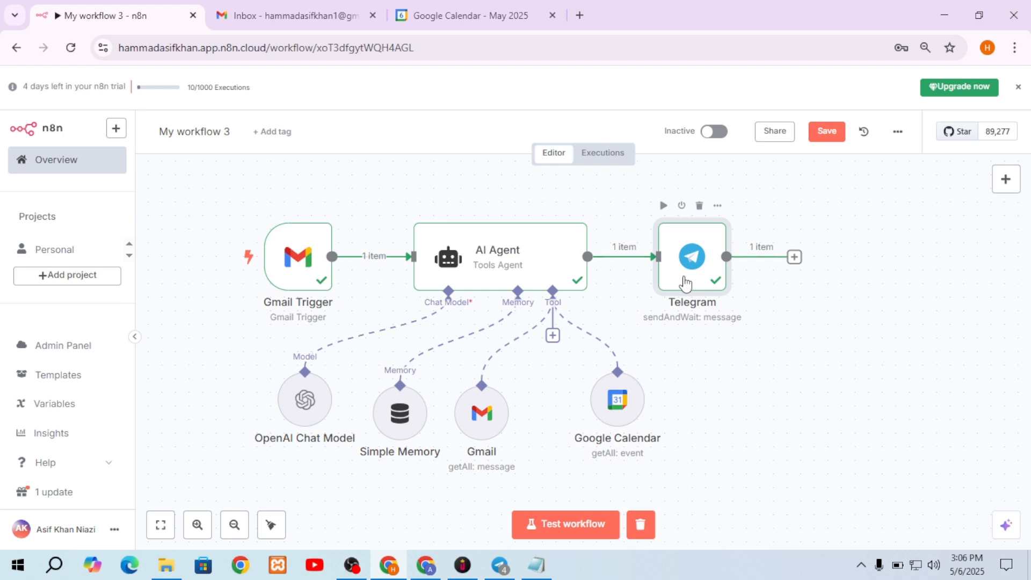
Add an If node after the Telegram node with the Boolean condition that {{ $json.data.approved }} is true.
left_click(794, 258)
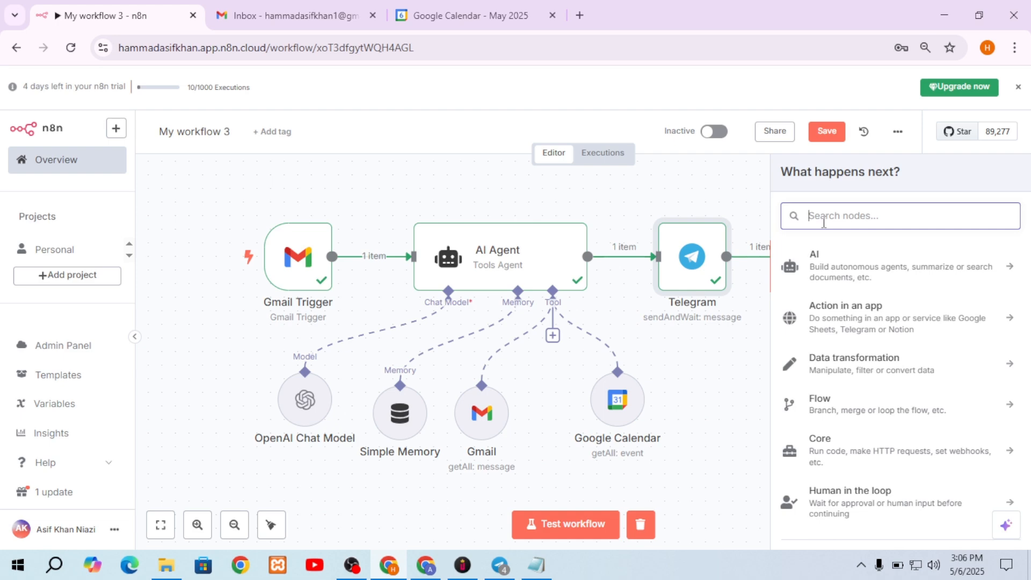
type("if")
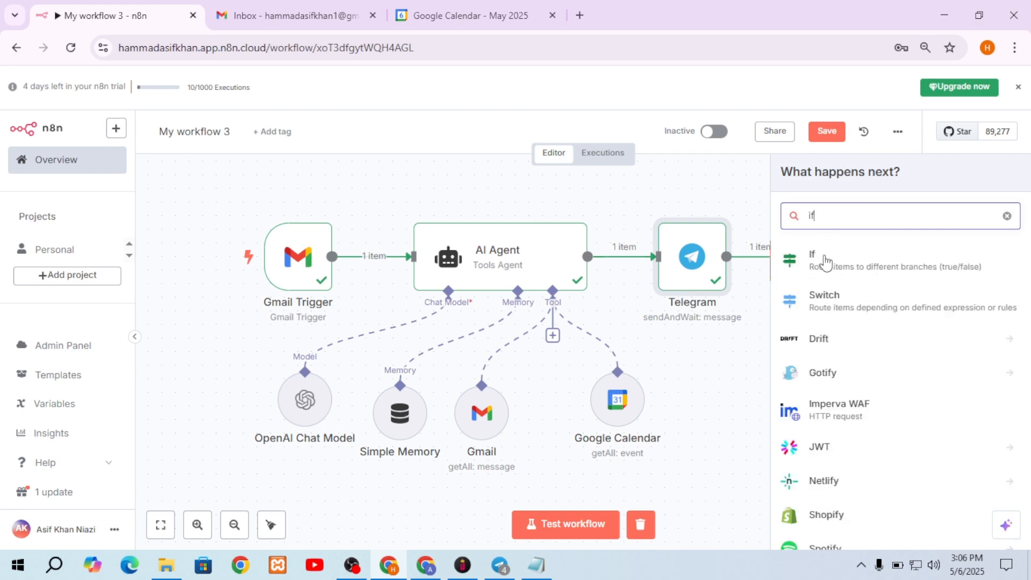
left_click(827, 263)
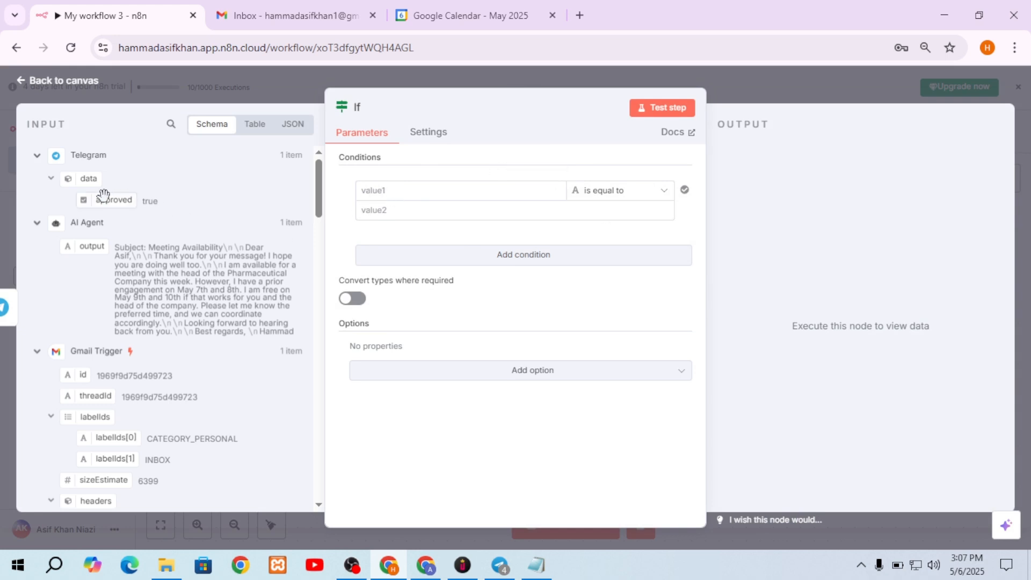
left_click_drag(91, 201, 390, 193)
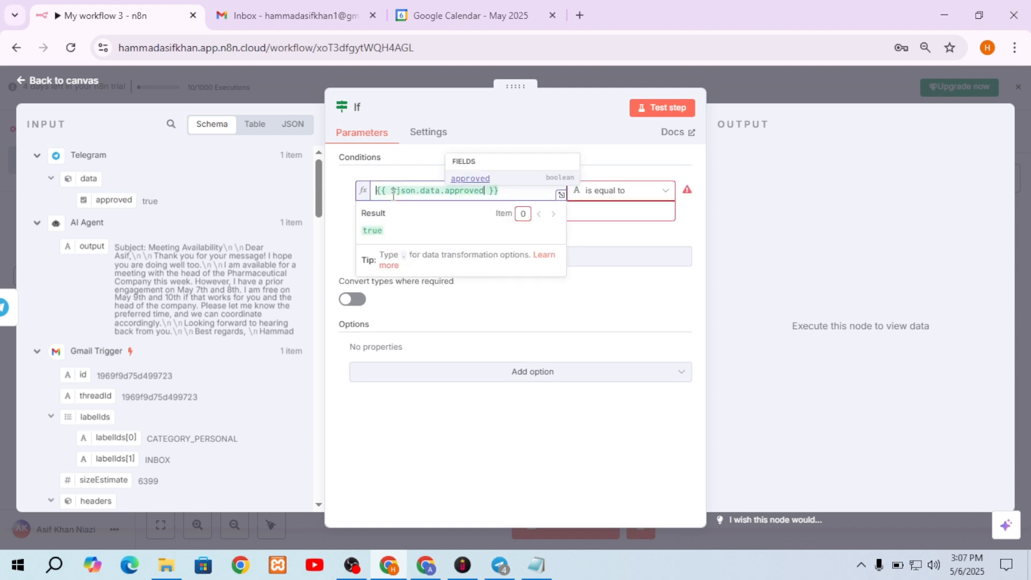
left_click(666, 194)
mouse_move(631, 299)
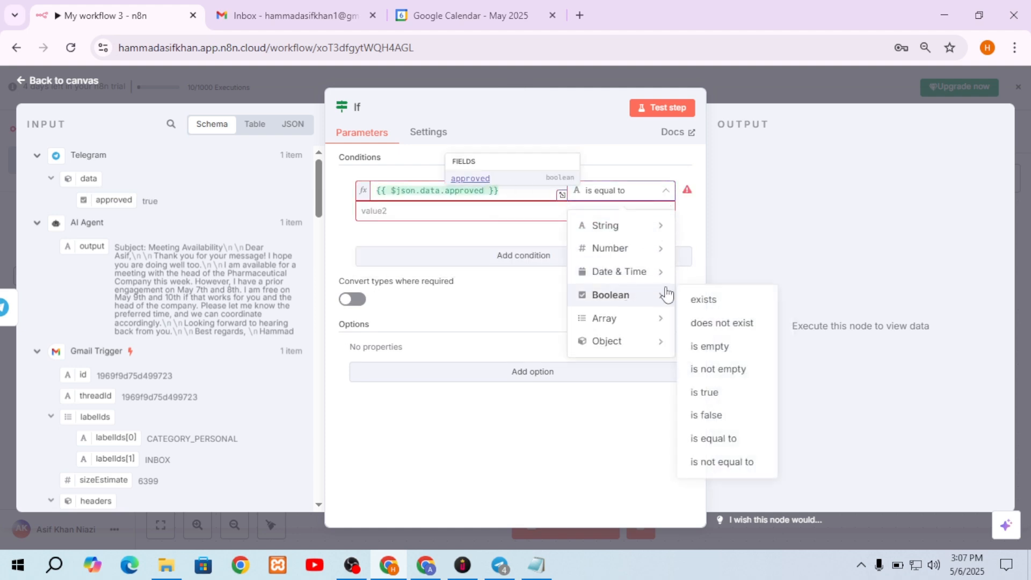
left_click(715, 397)
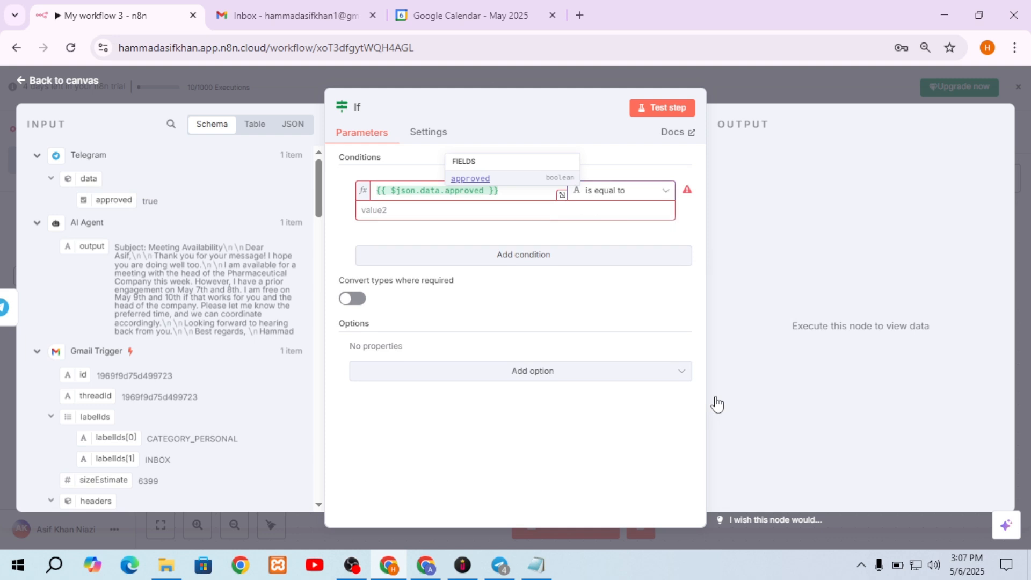
left_click(380, 193)
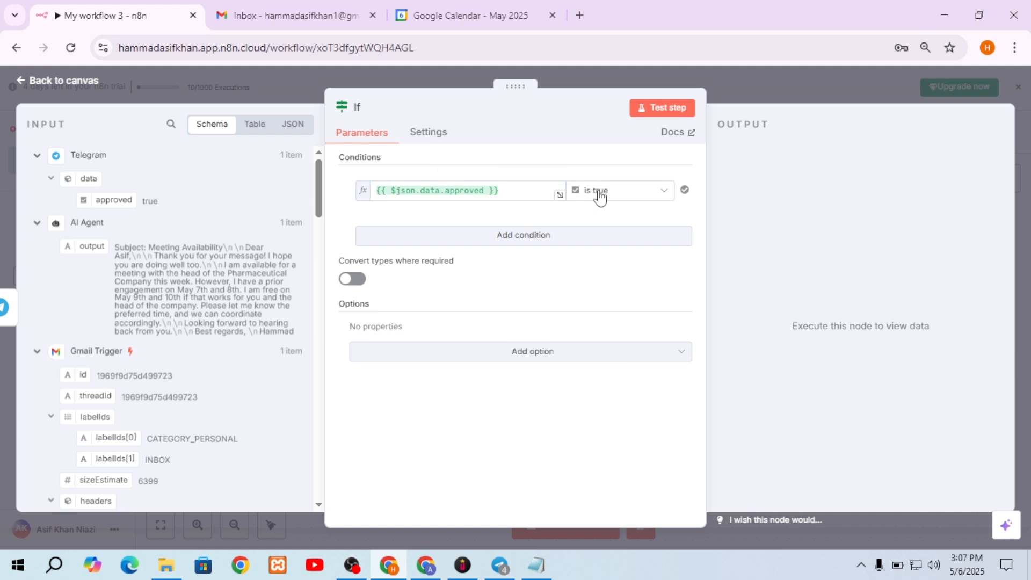
left_click(559, 240)
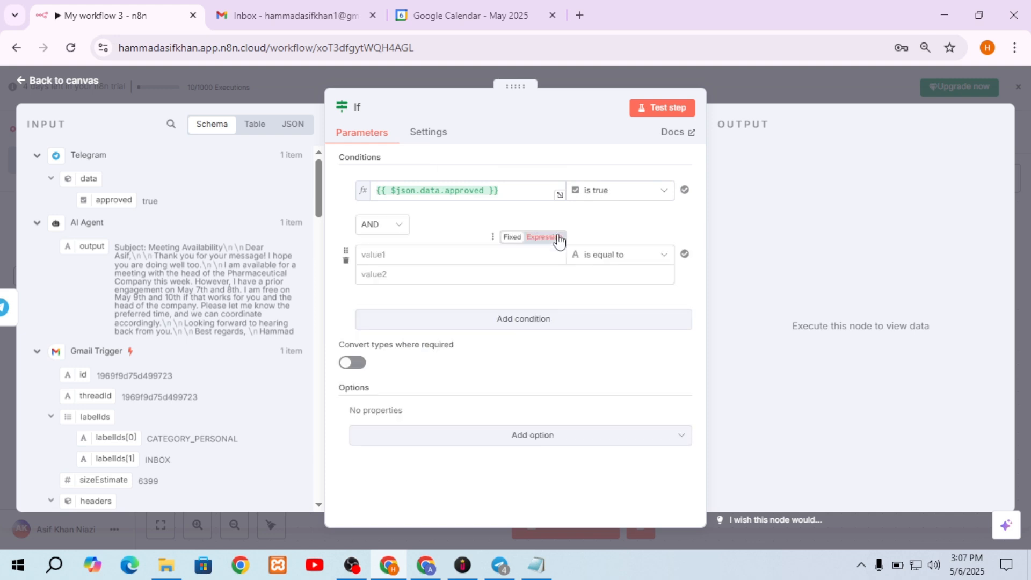
left_click(411, 256)
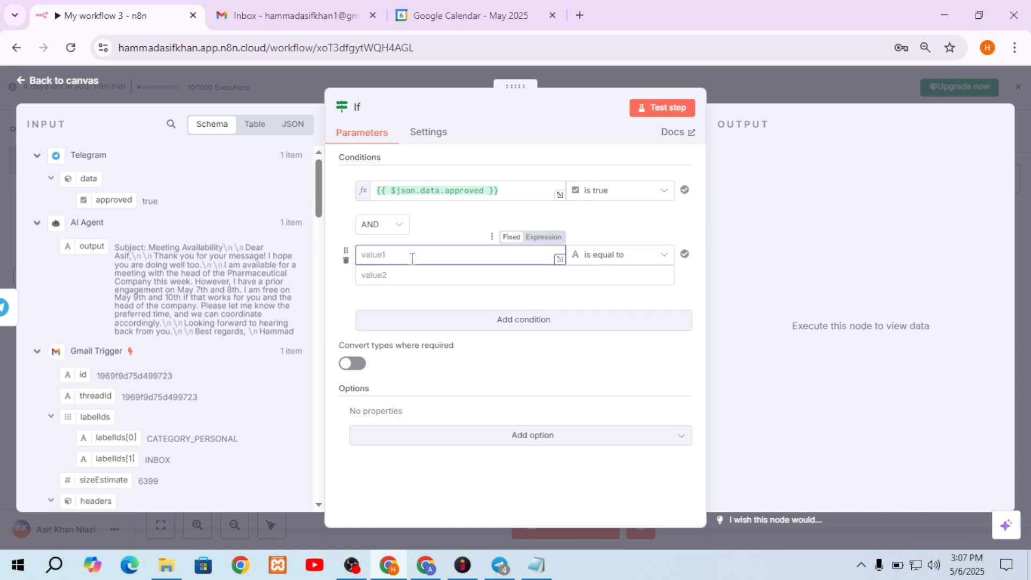
left_click(346, 260)
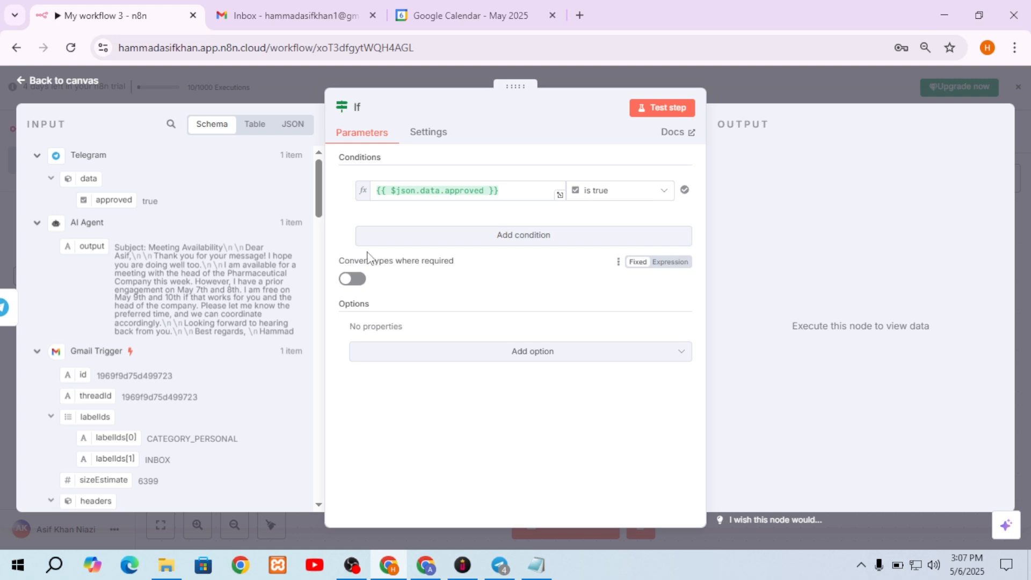
Switch the If node's Convert types where required setting to the expression {{ false }} and return to the canvas.
left_click(670, 262)
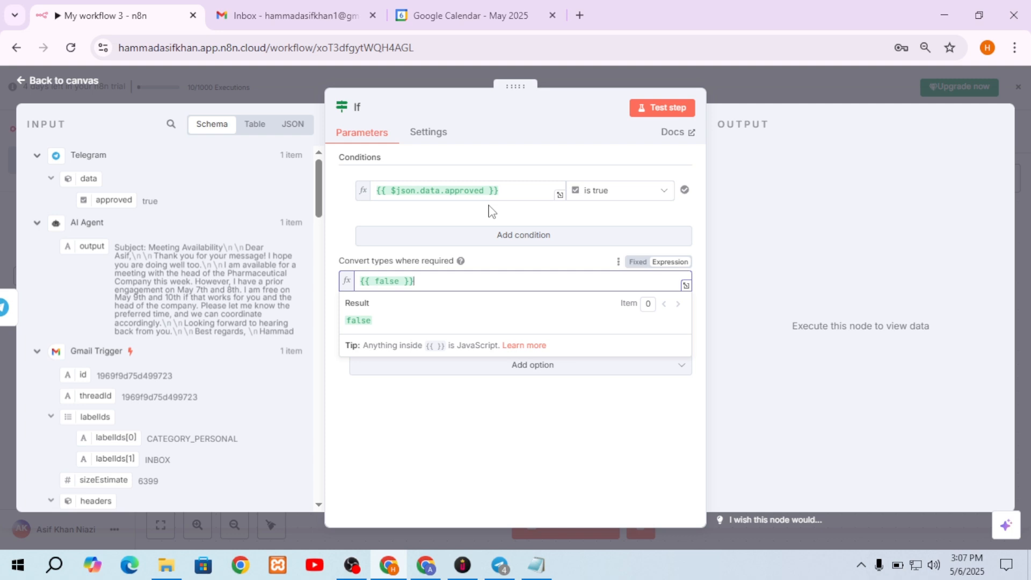
left_click(429, 397)
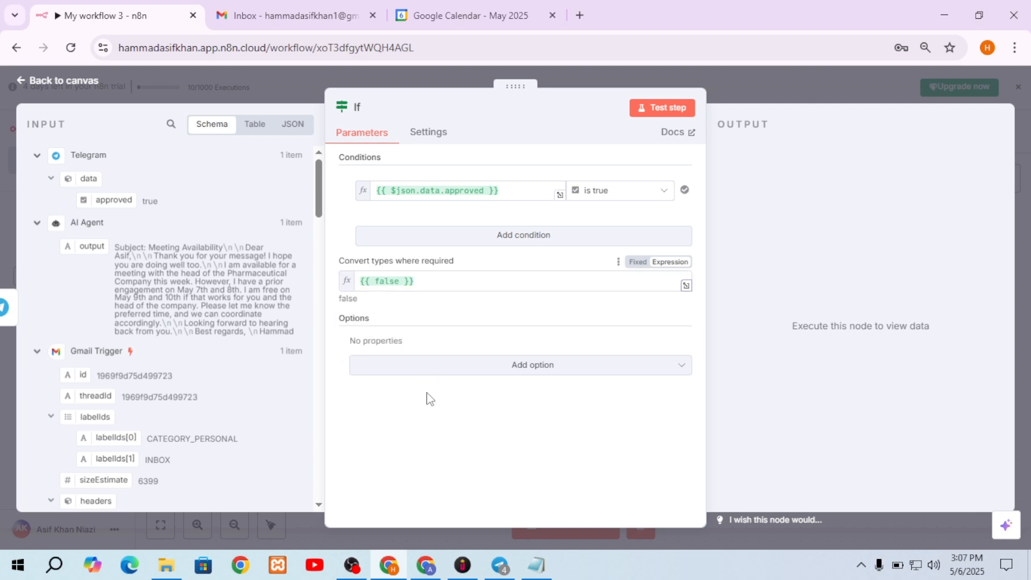
left_click(78, 81)
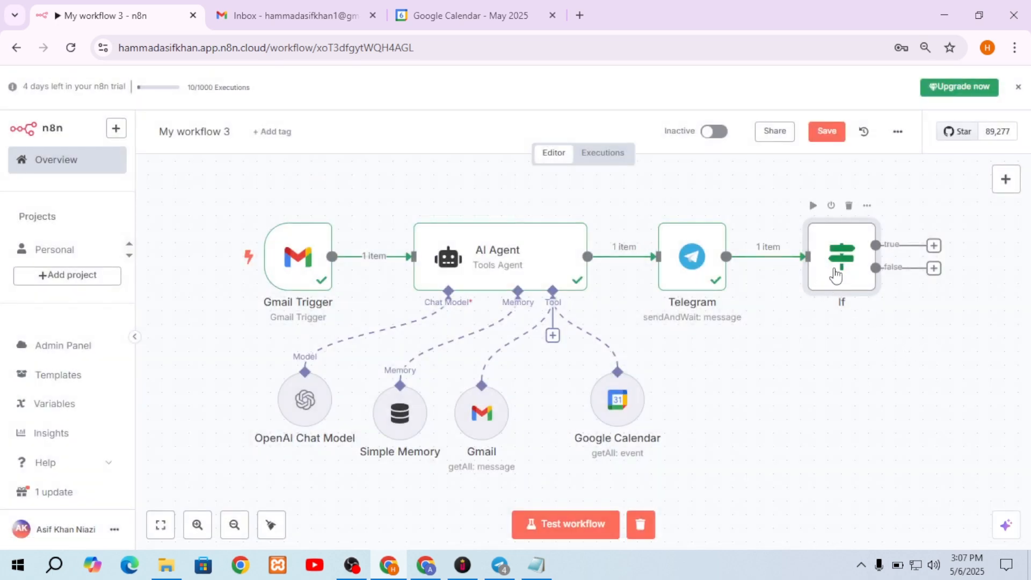
Move the If node on the canvas to just below and right of the Telegram node.
mouse_move(837, 272)
left_click_drag(838, 272, 787, 397)
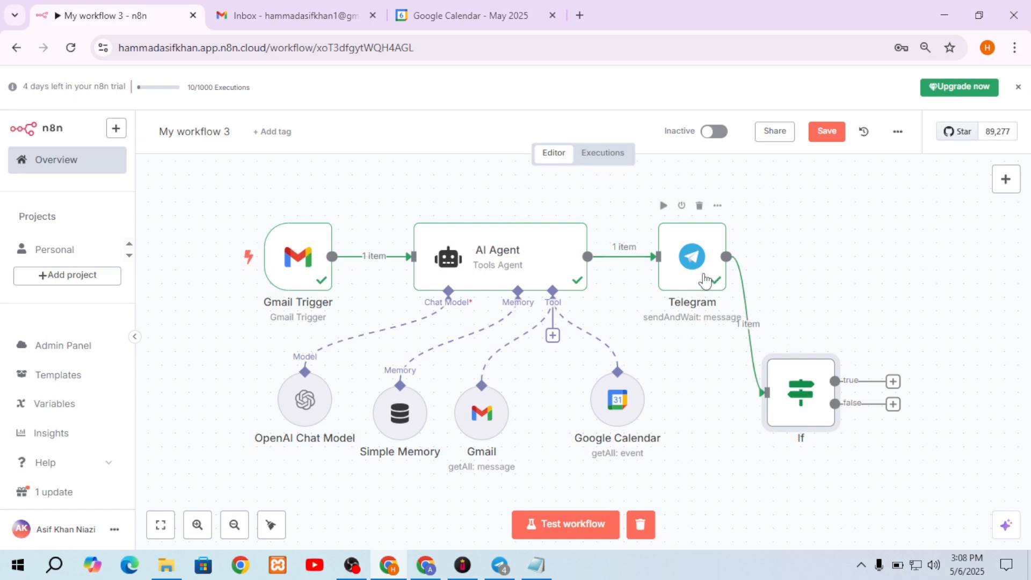
mouse_move(773, 321)
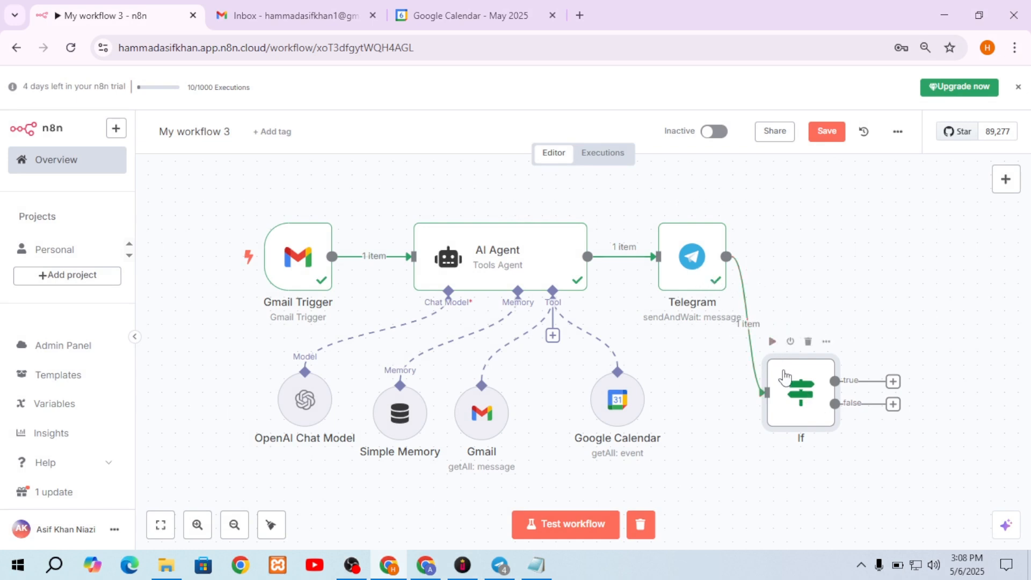
Add a Gmail node with the Reply to a message action on the If node's true branch.
left_click(894, 382)
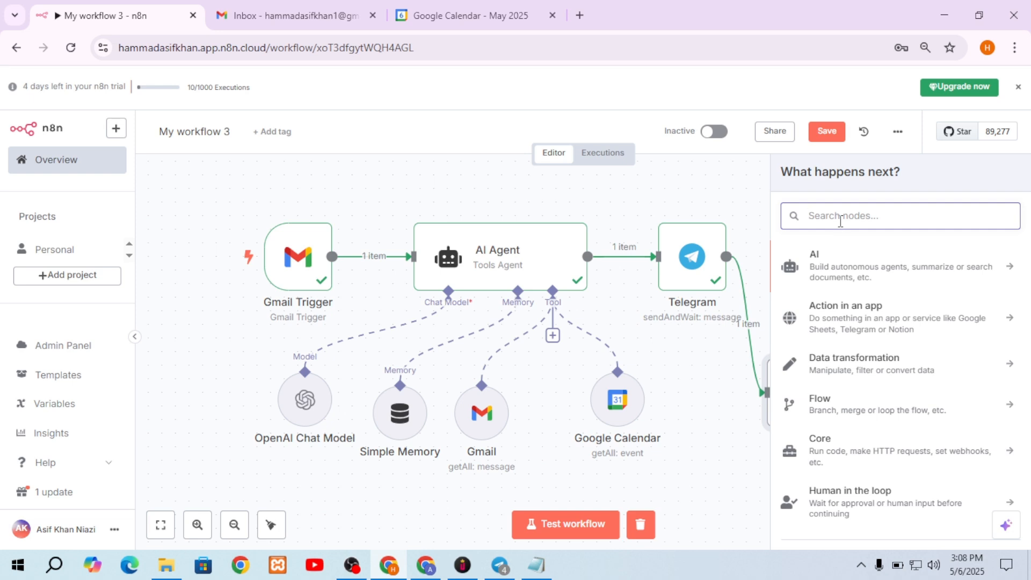
type("gma")
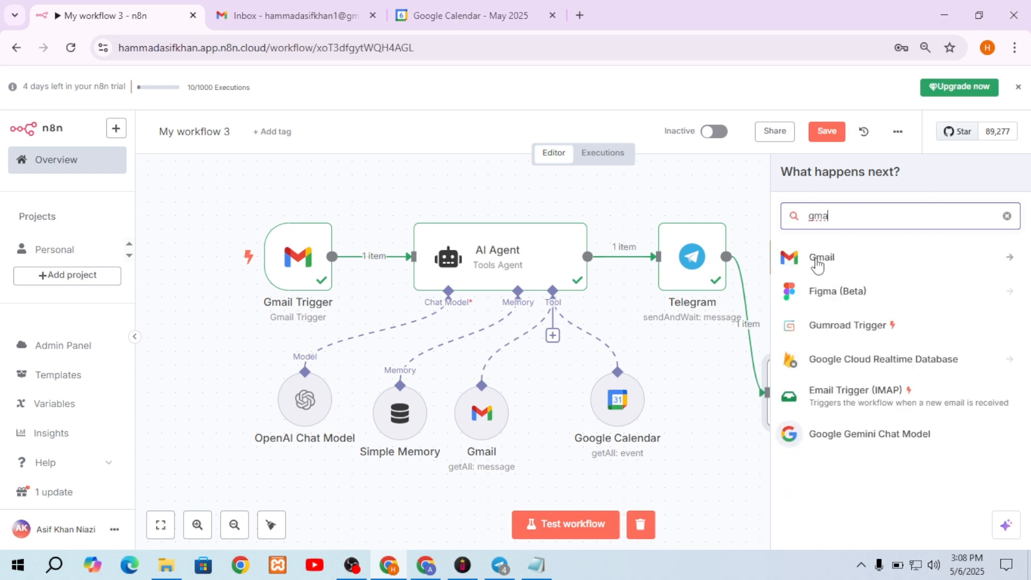
left_click(817, 263)
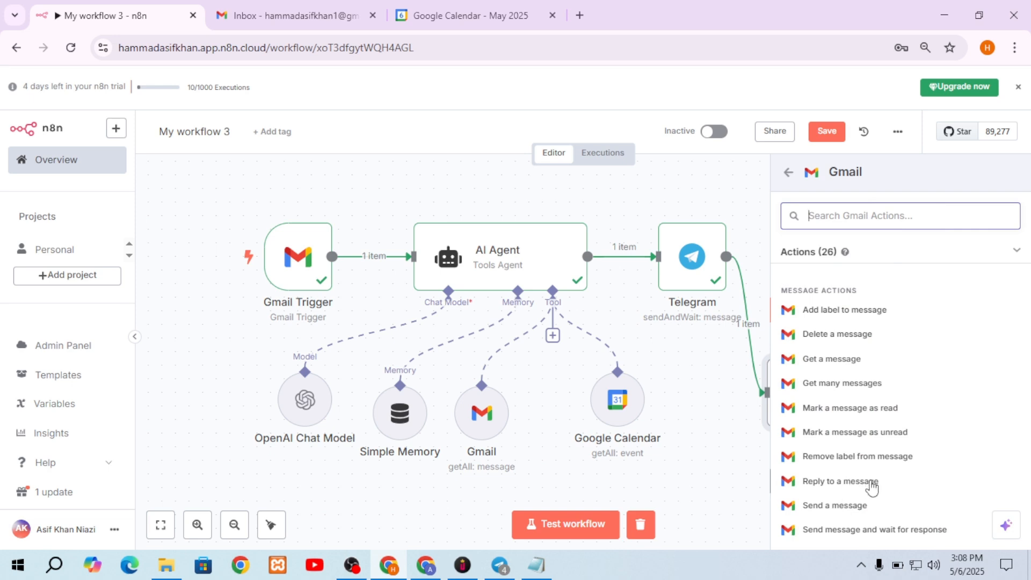
left_click(859, 481)
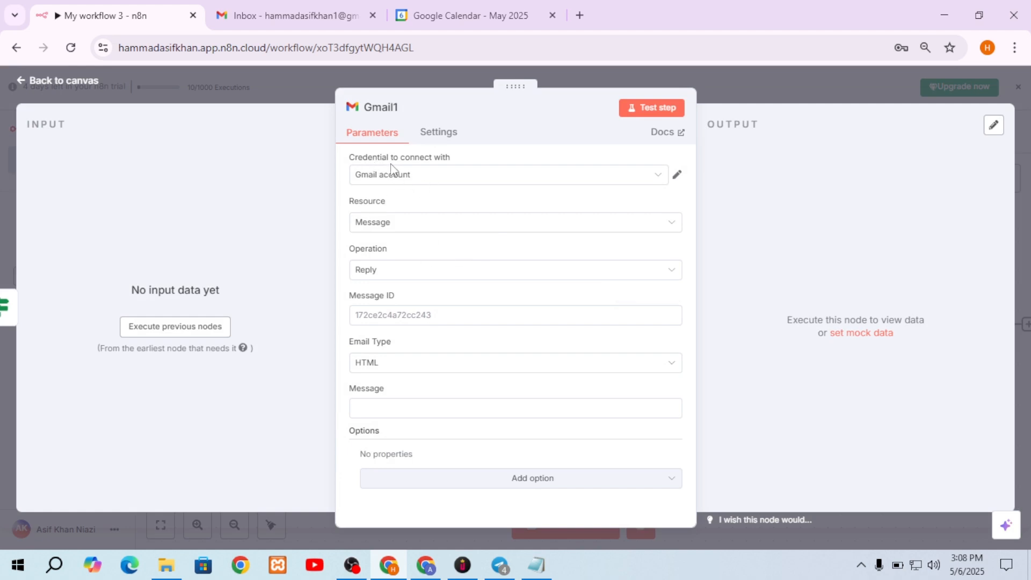
Check the available credential, resource and operation choices of the new Gmail reply node.
left_click(450, 176)
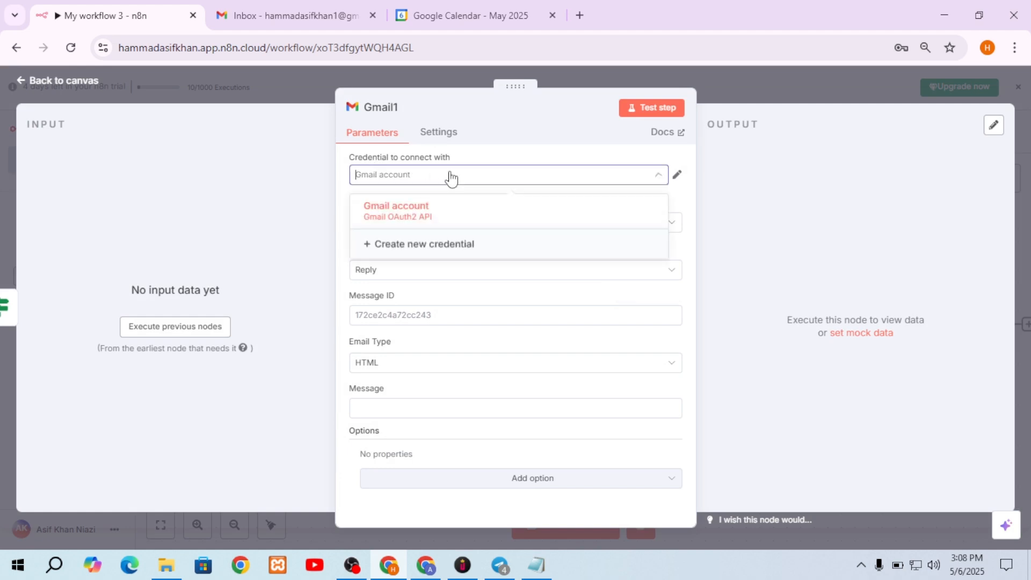
left_click(450, 176)
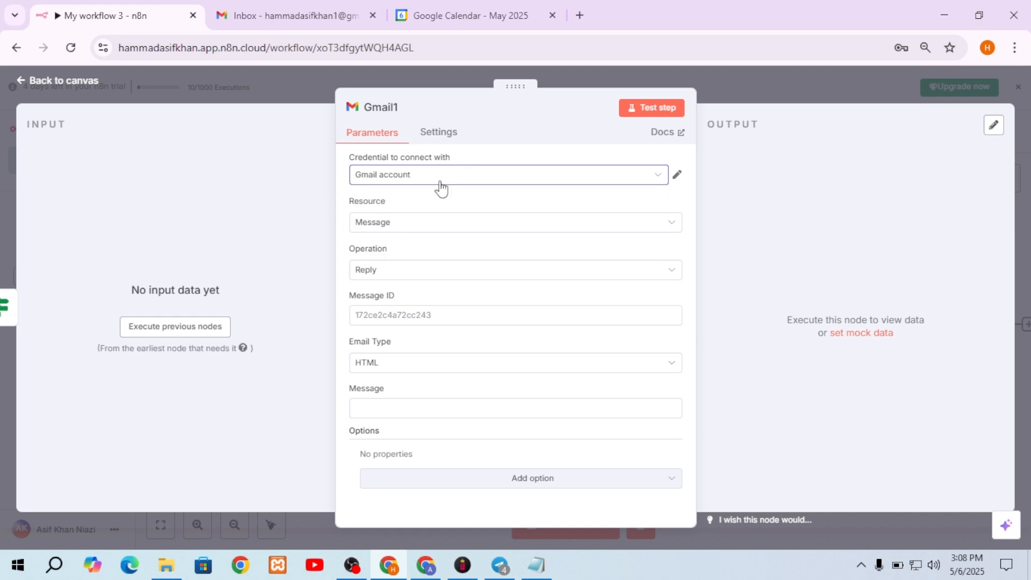
left_click(409, 228)
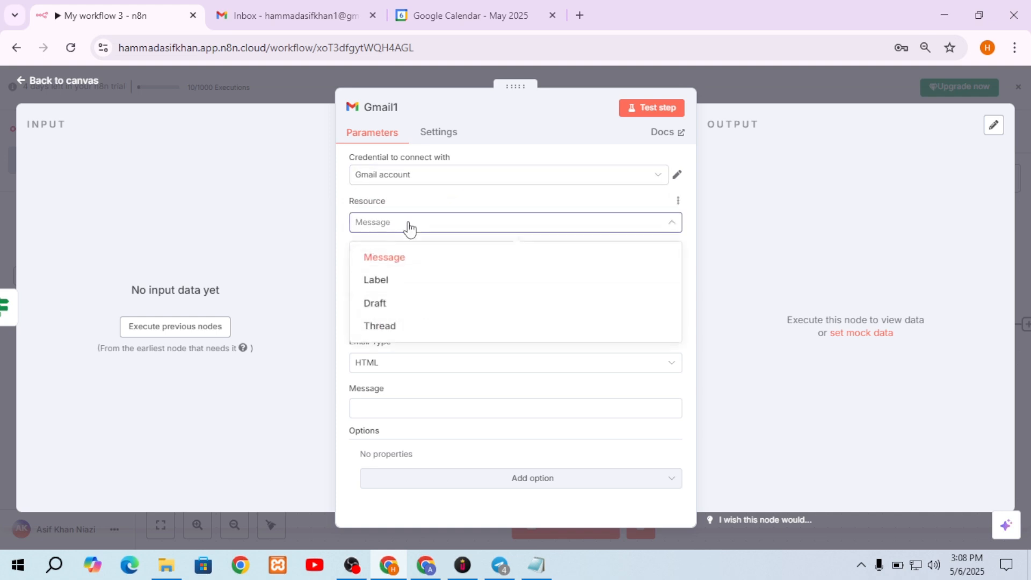
left_click(408, 227)
left_click(383, 274)
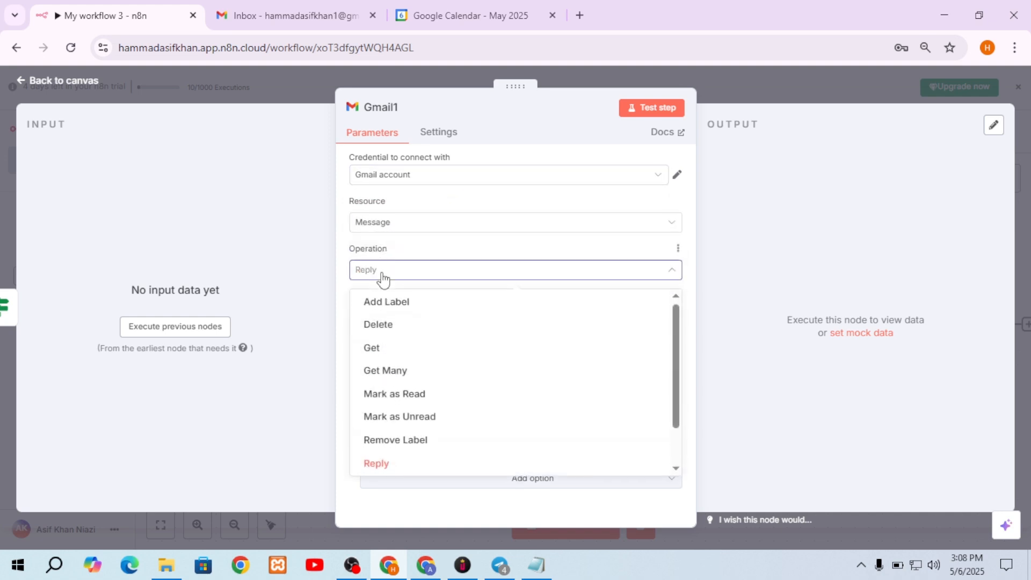
left_click(383, 275)
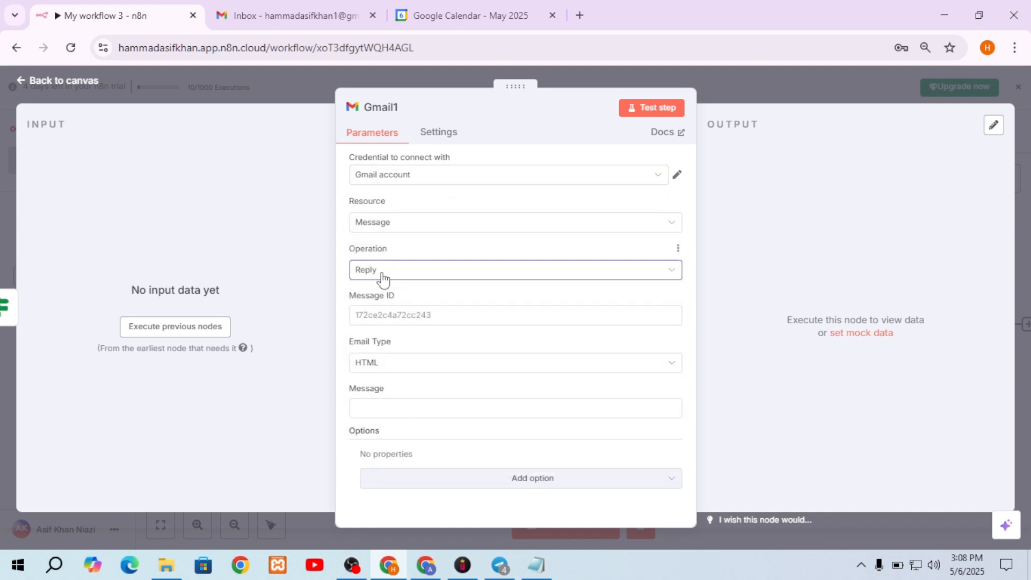
Execute the previous nodes and map the Gmail Trigger's id to Message ID as {{ $('Gmail Trigger').item.json.id }}.
left_click(401, 316)
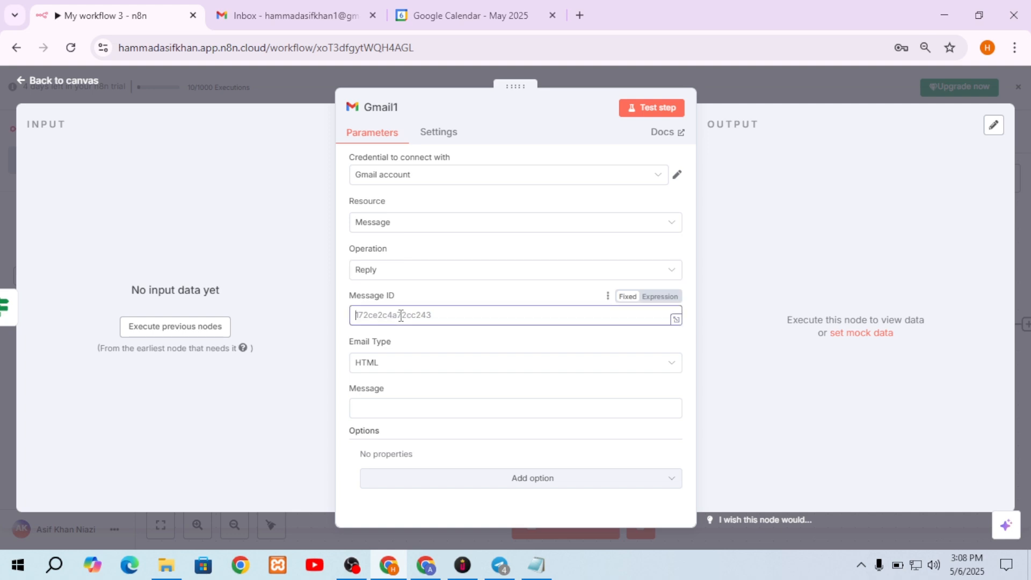
left_click(190, 328)
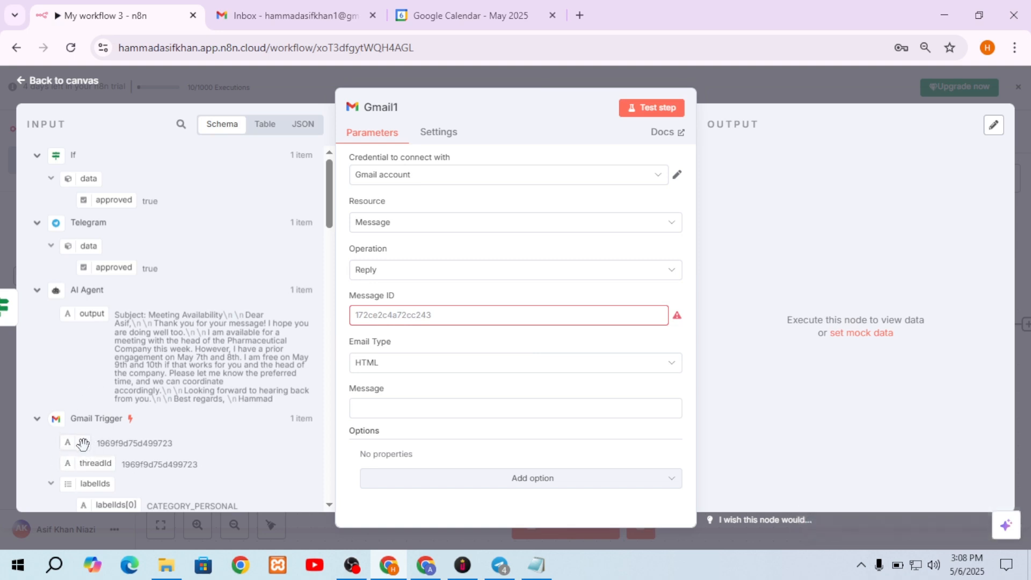
left_click_drag(82, 441, 377, 317)
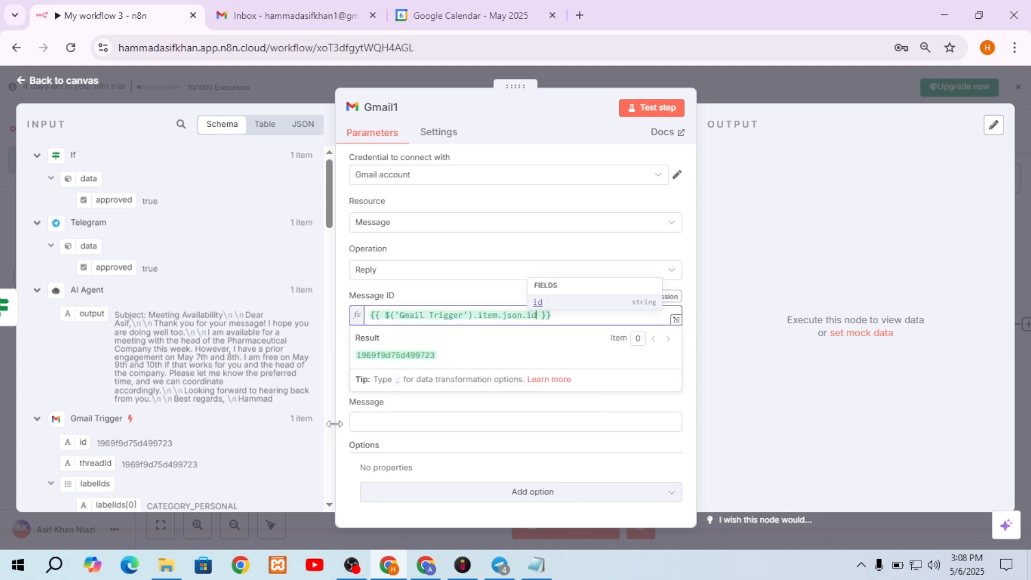
left_click(347, 407)
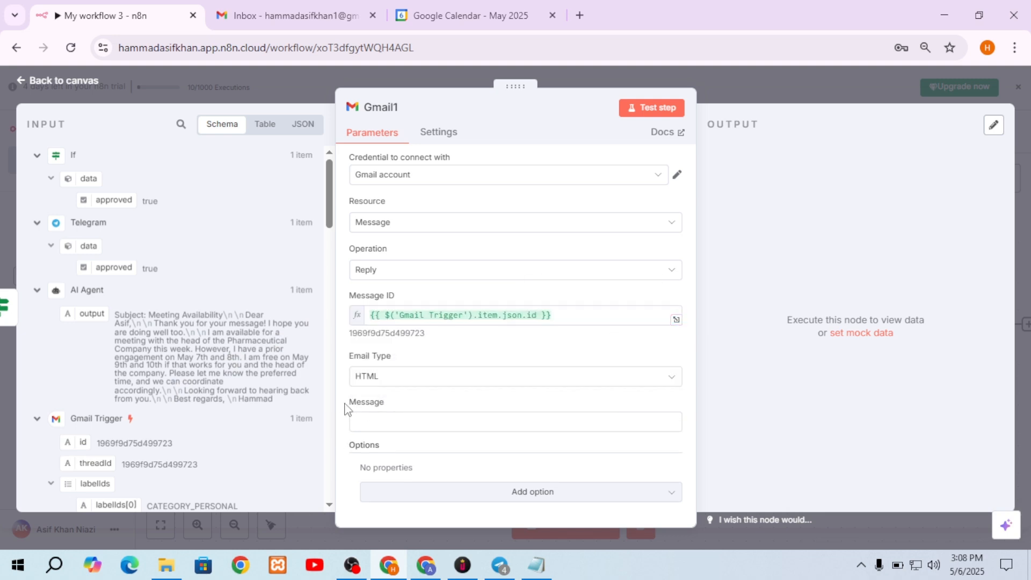
Set the reply's email type to Text and map its message to {{ $('AI Agent').item.json.output }}.
left_click(426, 382)
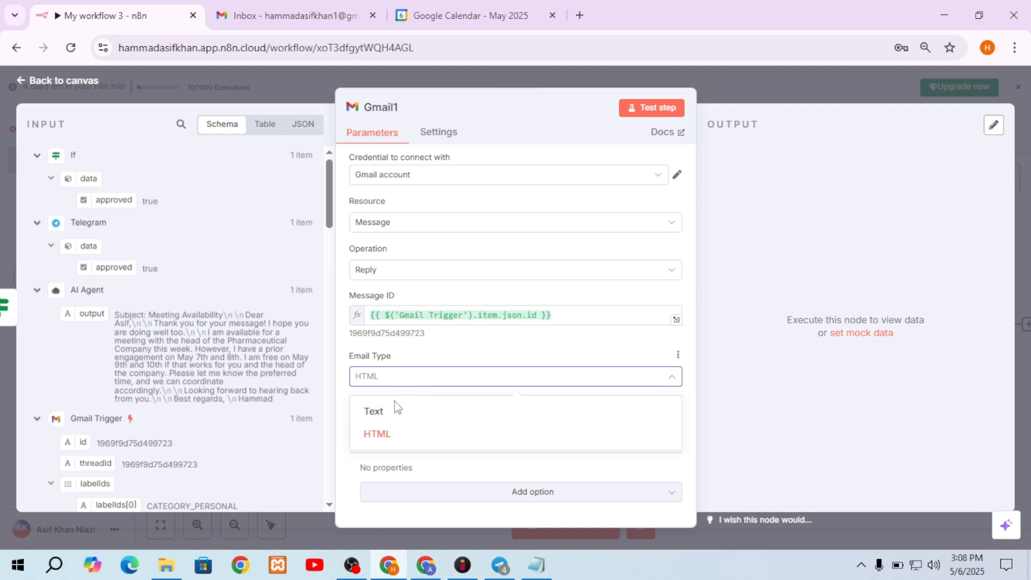
left_click(376, 413)
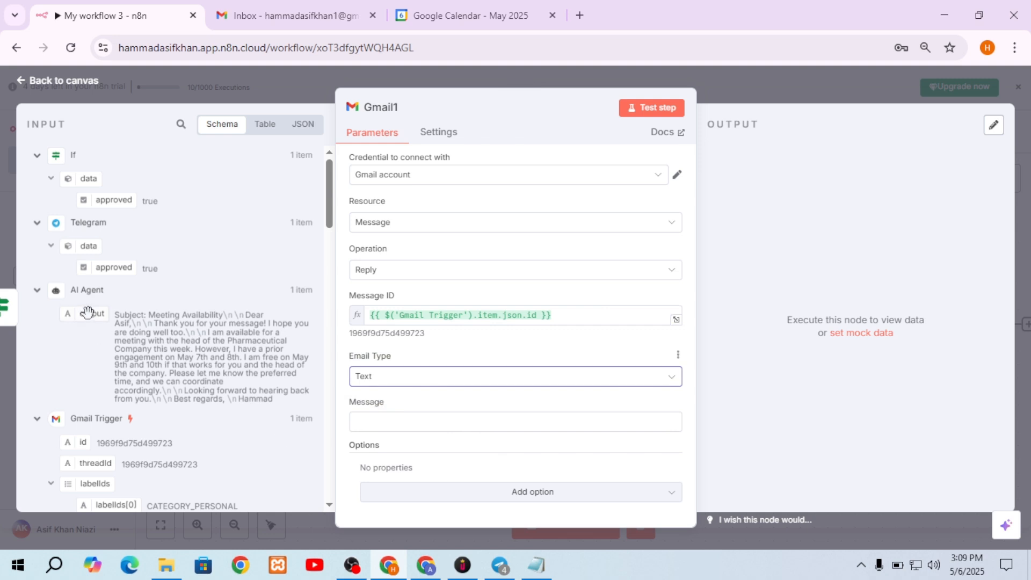
left_click_drag(88, 312, 380, 422)
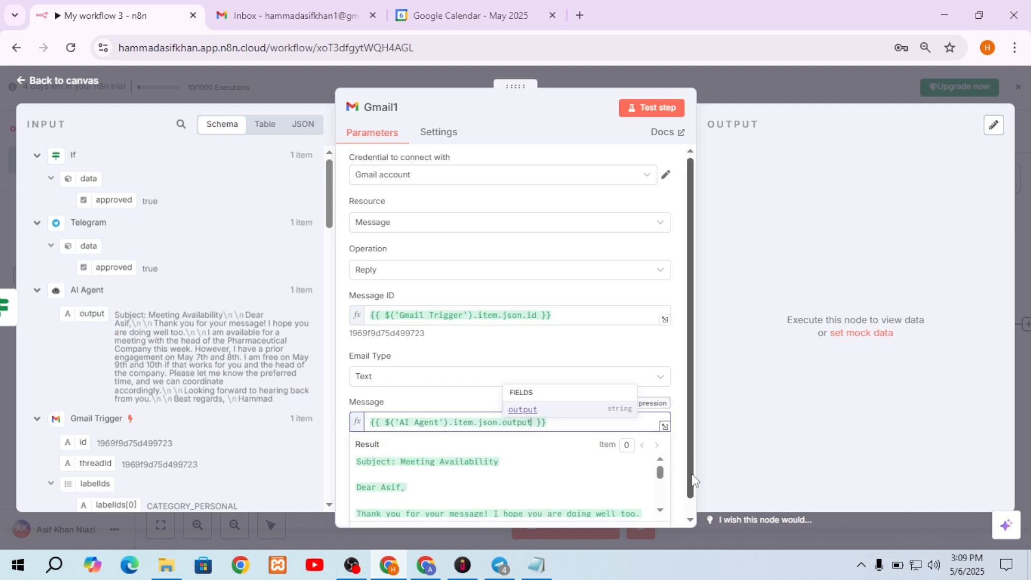
Add the Append n8n Attribution option to the Gmail reply node, turn it off, and return to the canvas.
scroll(694, 514, "down", 1)
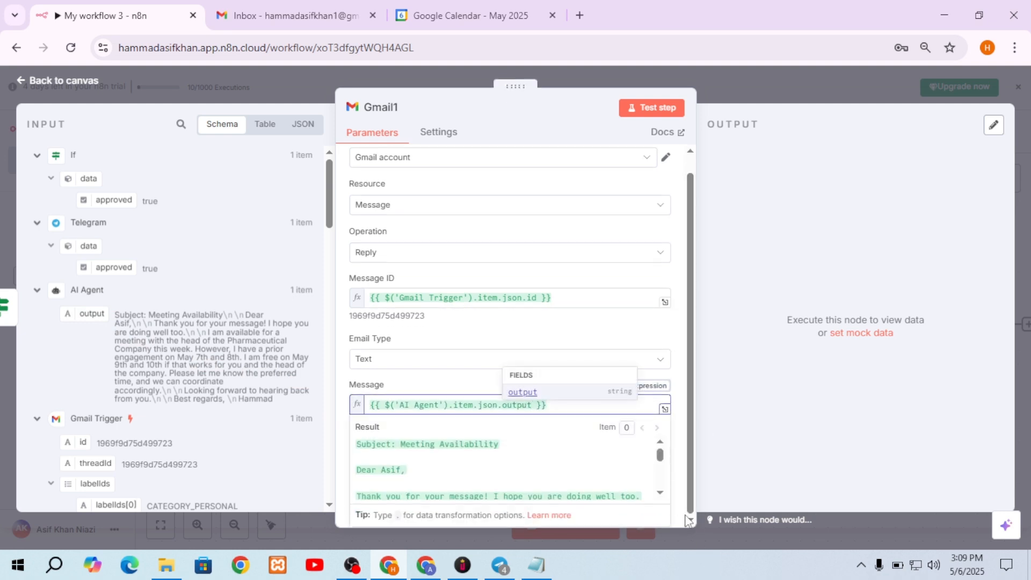
left_click(675, 447)
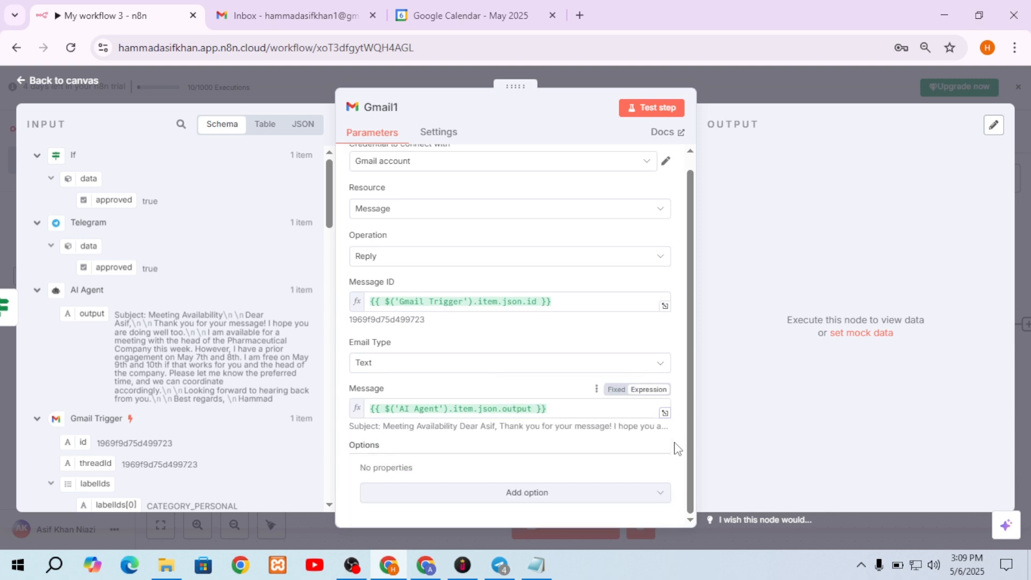
left_click(556, 500)
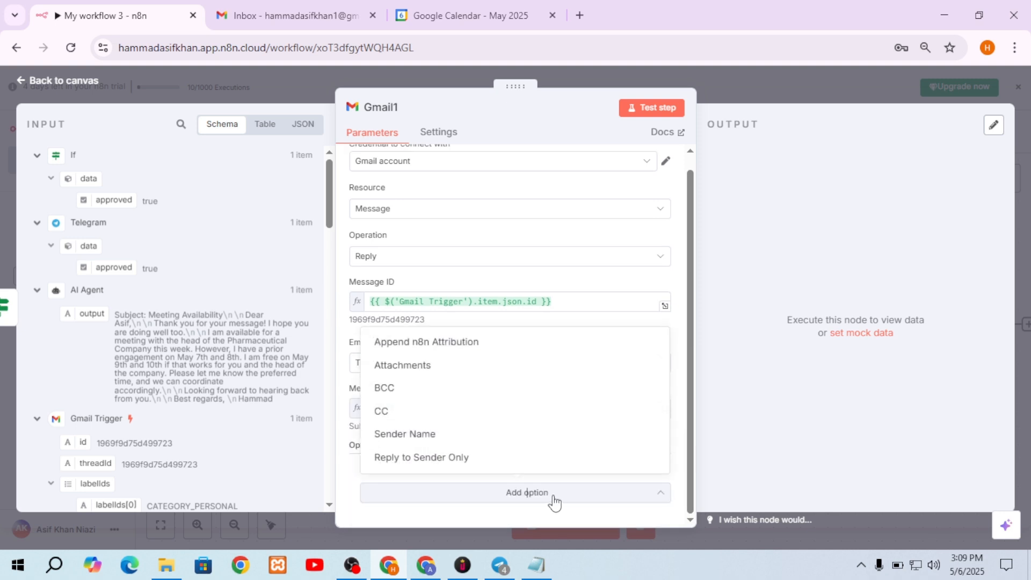
left_click(412, 348)
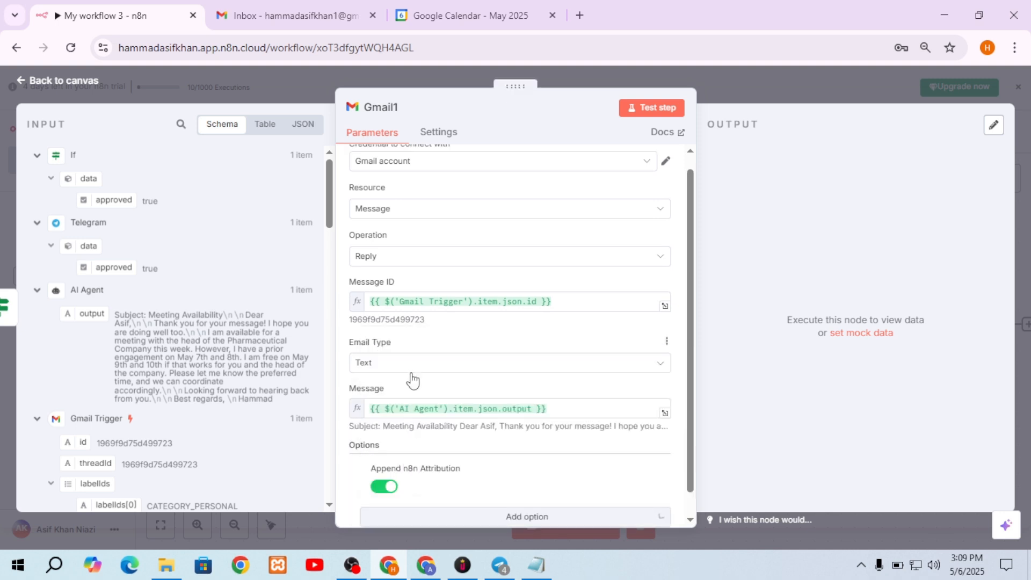
left_click(386, 487)
left_click(40, 82)
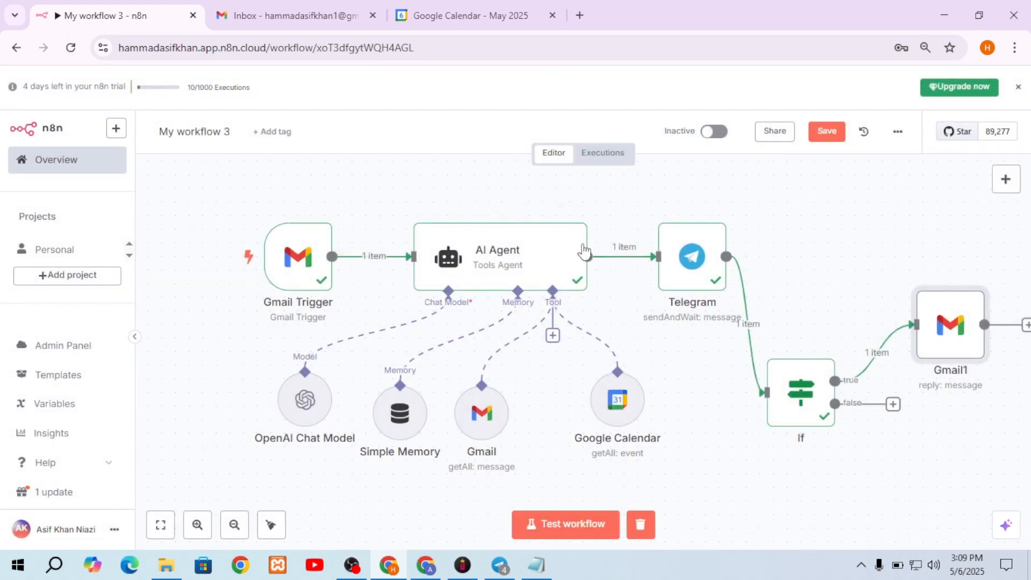
Move the Gmail reply node higher above the If node's true branch and rename it Reply.
left_click_drag(969, 356, 928, 302)
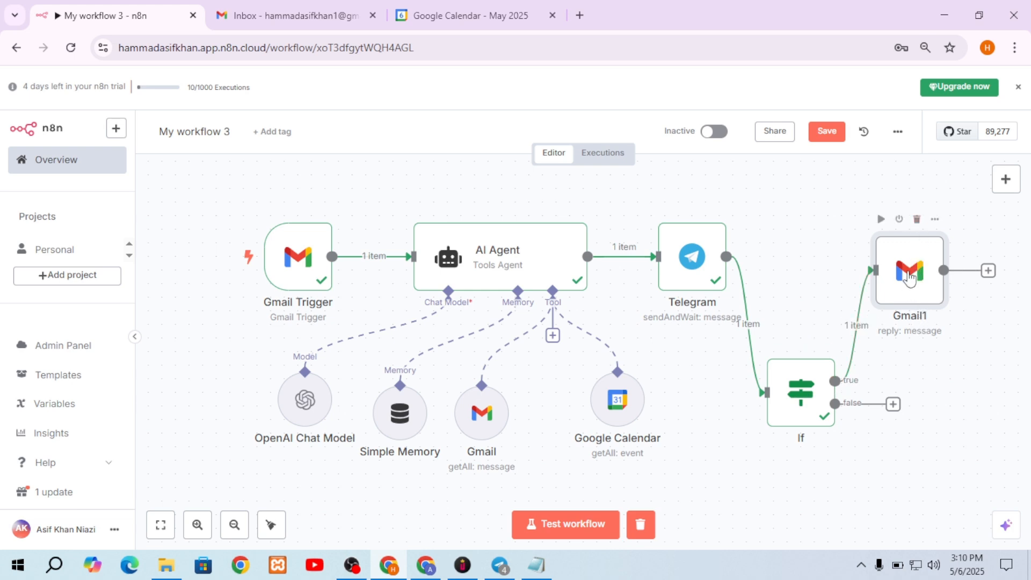
double_click(909, 276)
left_click(405, 108)
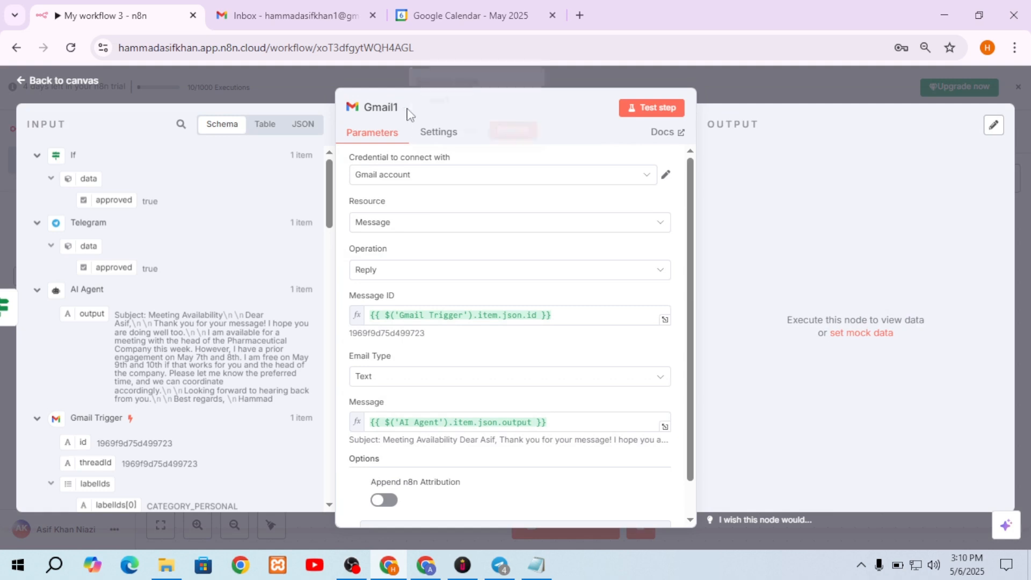
key("BackSpace")
key("BackSpace")
key("BackSpace")
key("BackSpace")
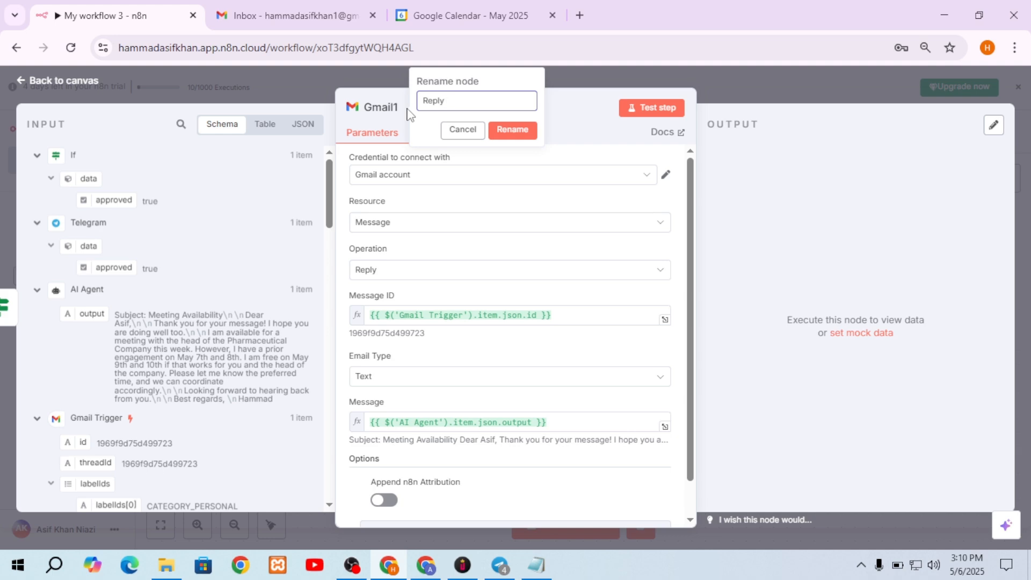
left_click(500, 133)
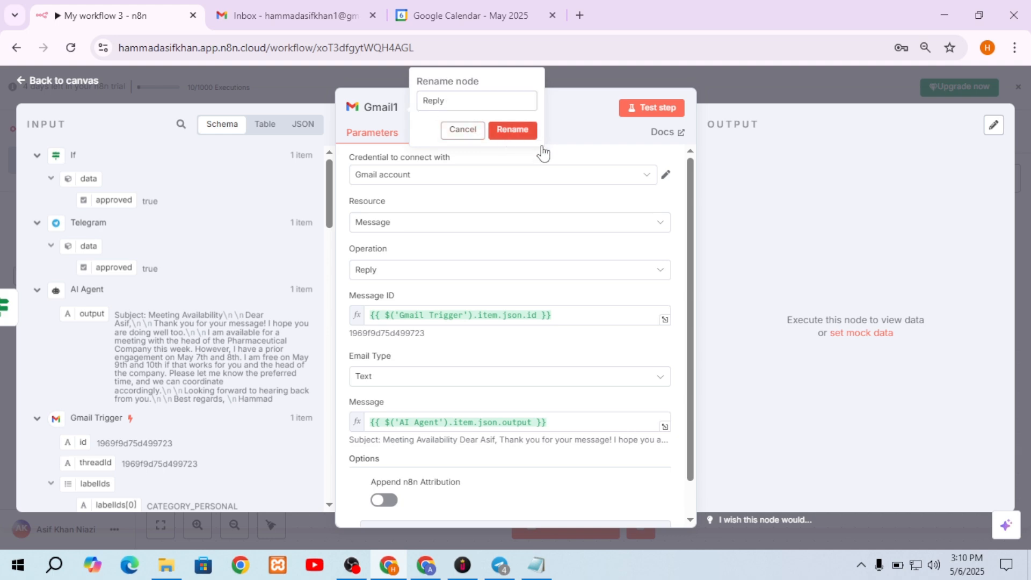
left_click(46, 82)
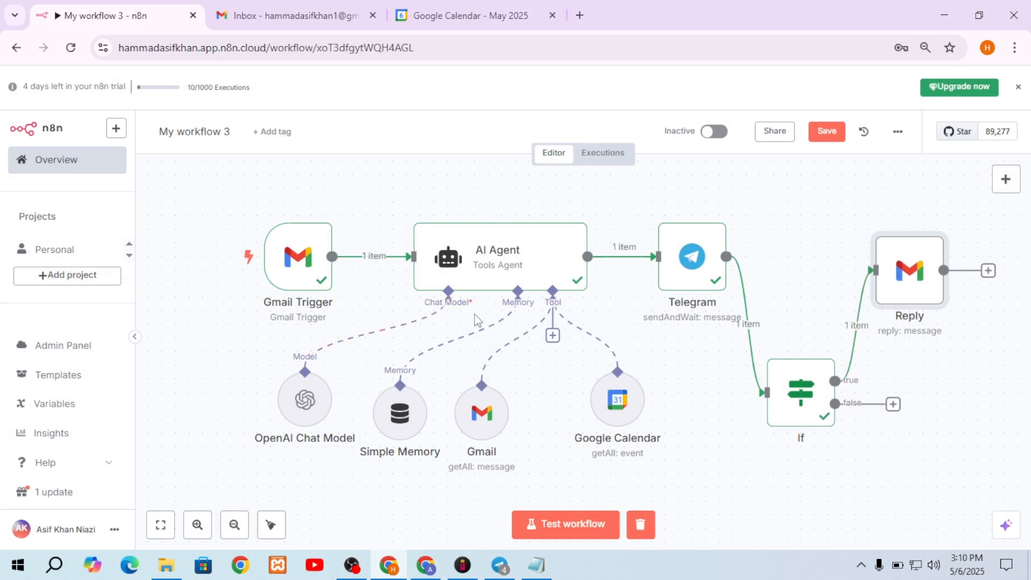
Switch to the other Gmail account and send the saved "Inquiry About Product Availability" draft as a test email.
left_click(290, 15)
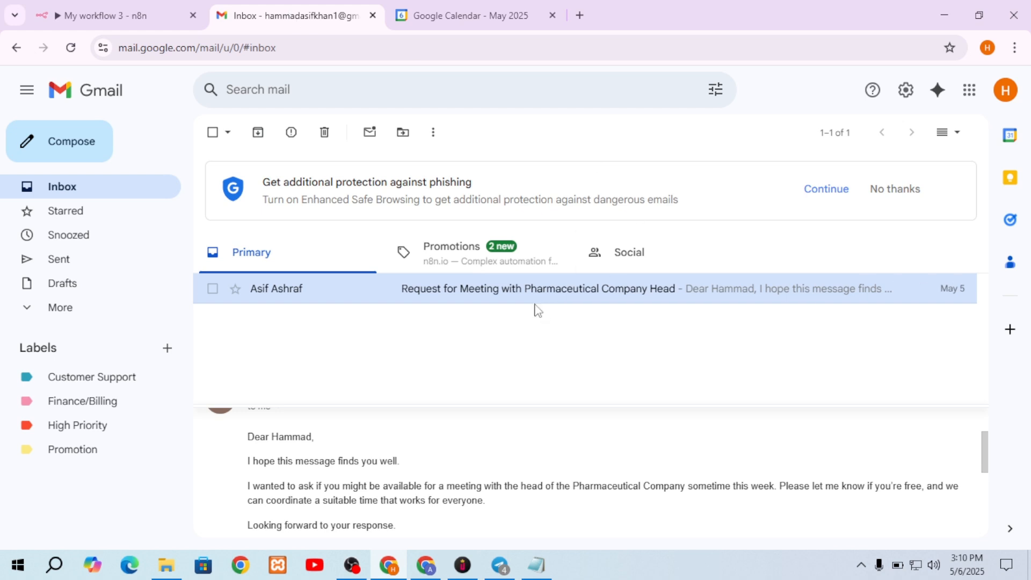
left_click(425, 565)
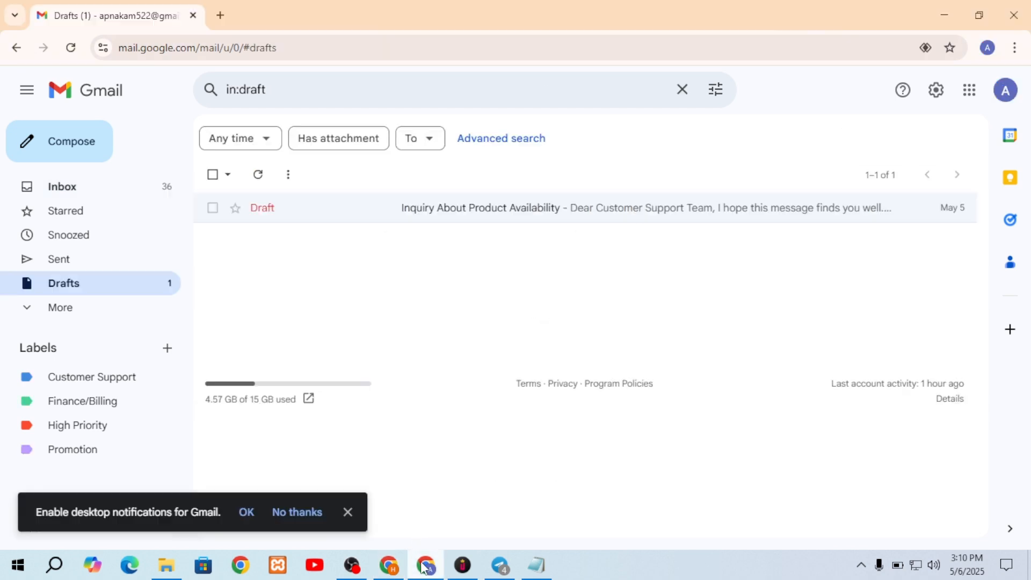
left_click(437, 211)
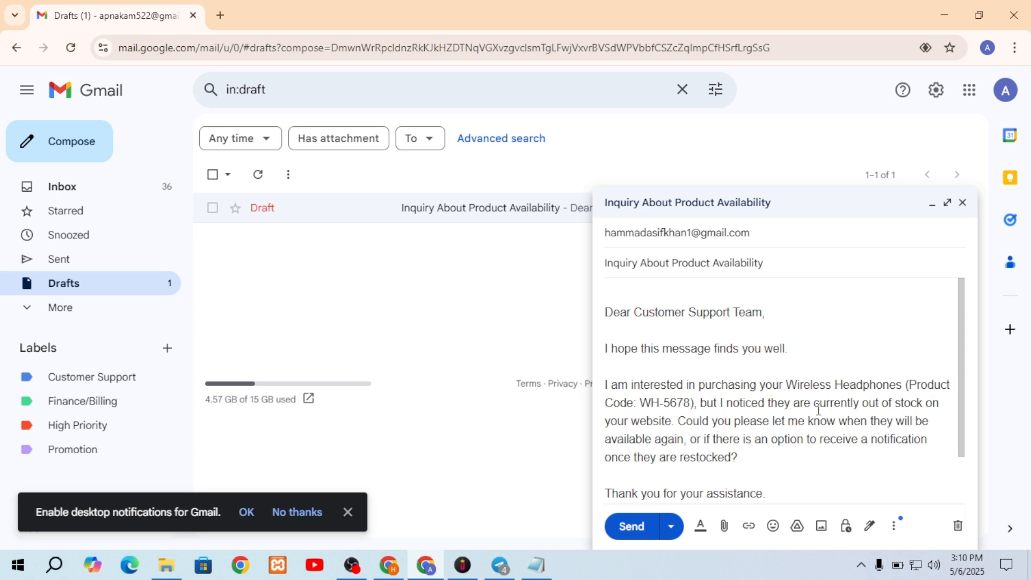
left_click(632, 526)
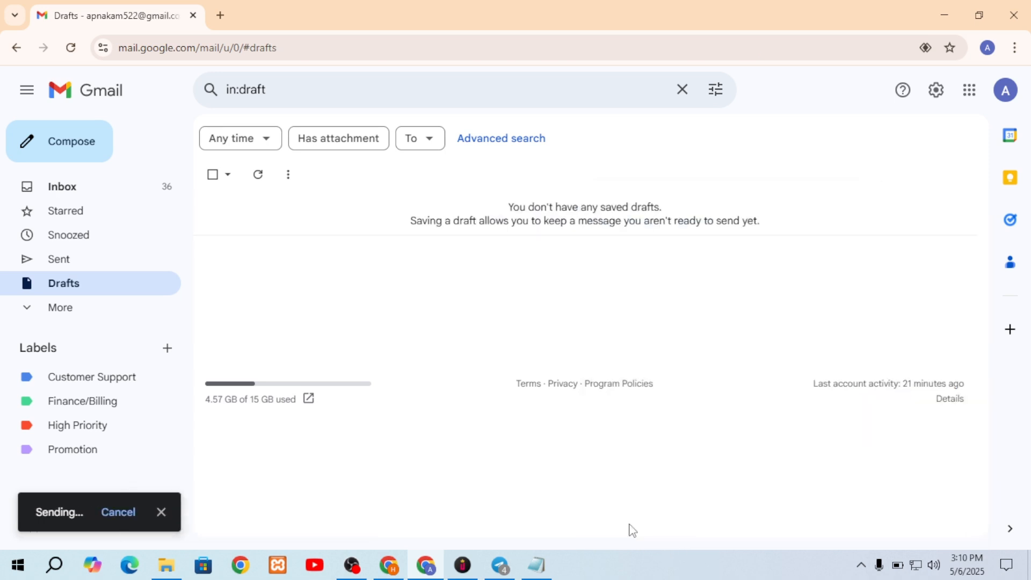
Return to the receiving Gmail account and reload its inbox to check for the test inquiry.
left_click(387, 558)
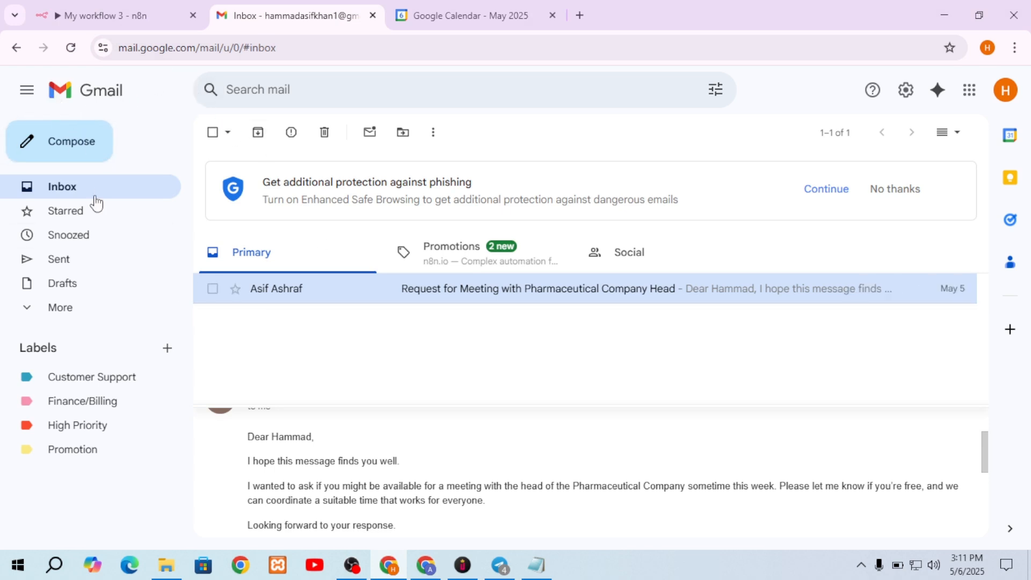
left_click(81, 216)
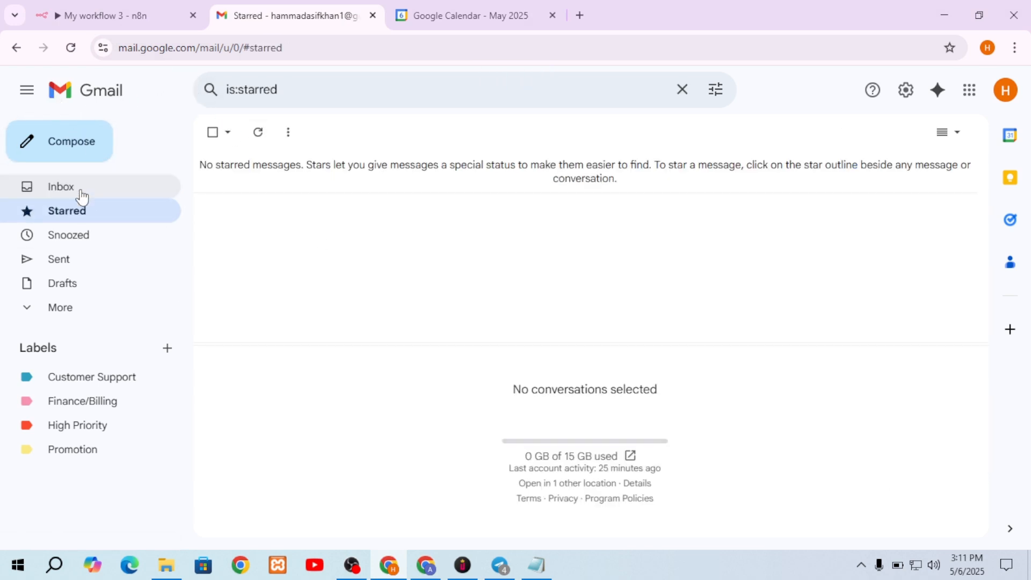
left_click(80, 189)
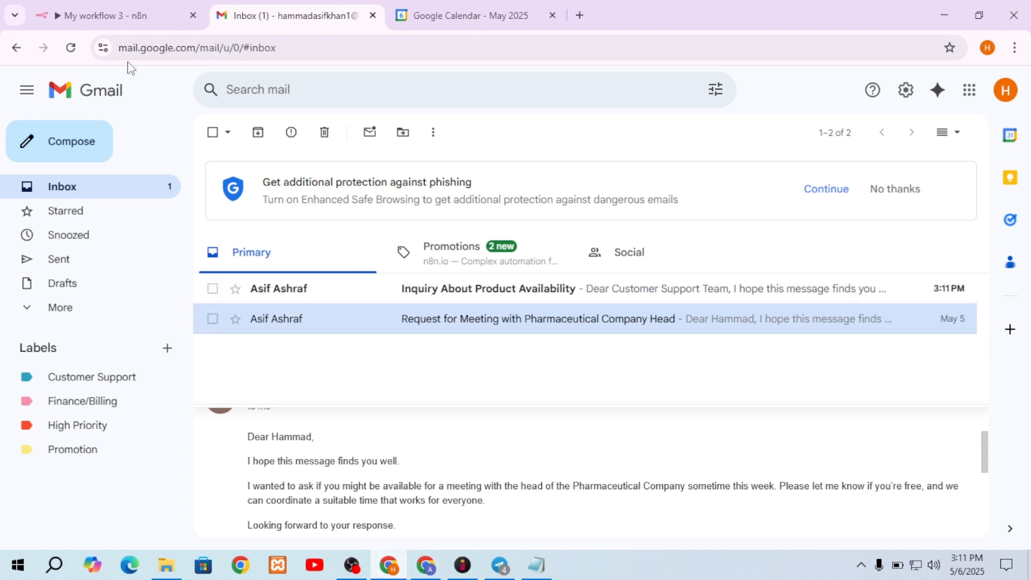
Go back to the n8n workflow and run a full test from the Gmail Trigger.
left_click(110, 18)
mouse_move(196, 222)
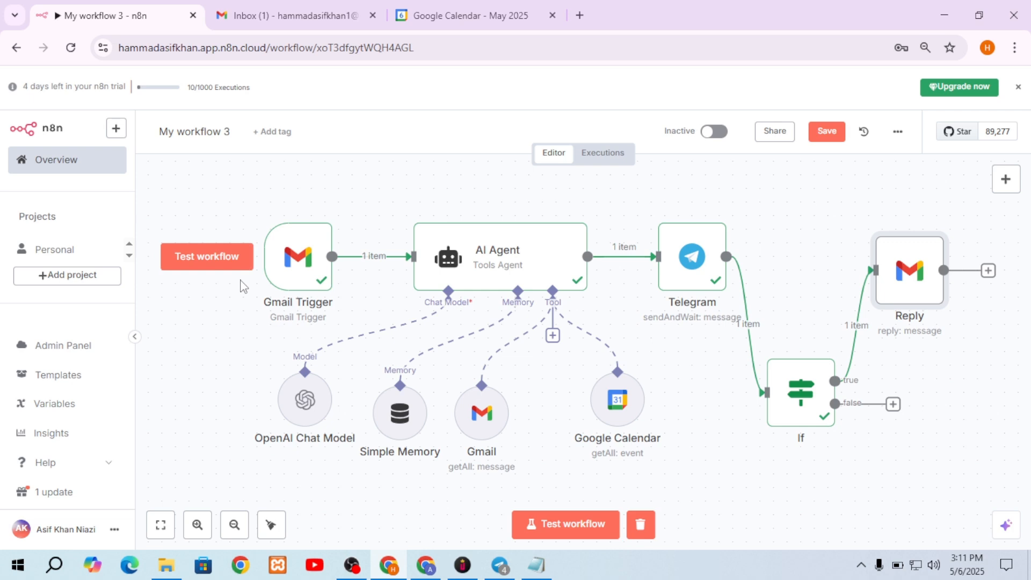
left_click(209, 263)
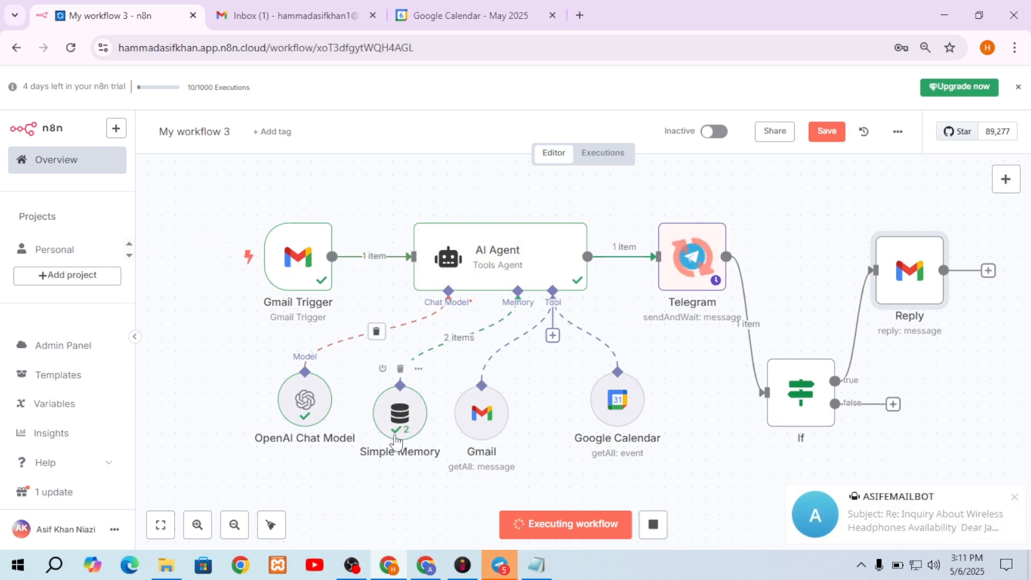
Switch to Telegram, review the drafted headphones reply in the ASIFEMAILBOT chat, and approve it by opening its confirmation link.
left_click(491, 569)
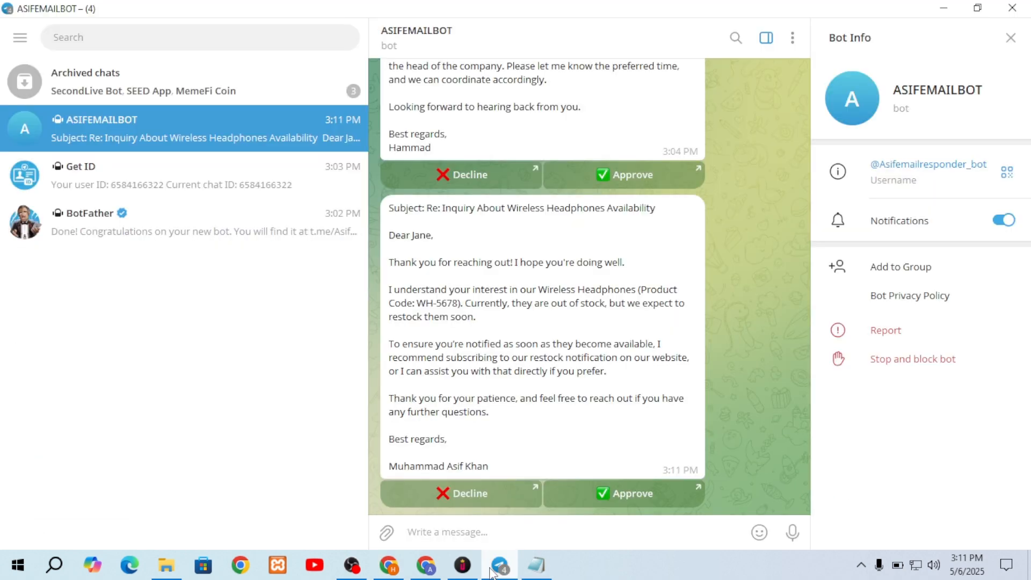
double_click(453, 231)
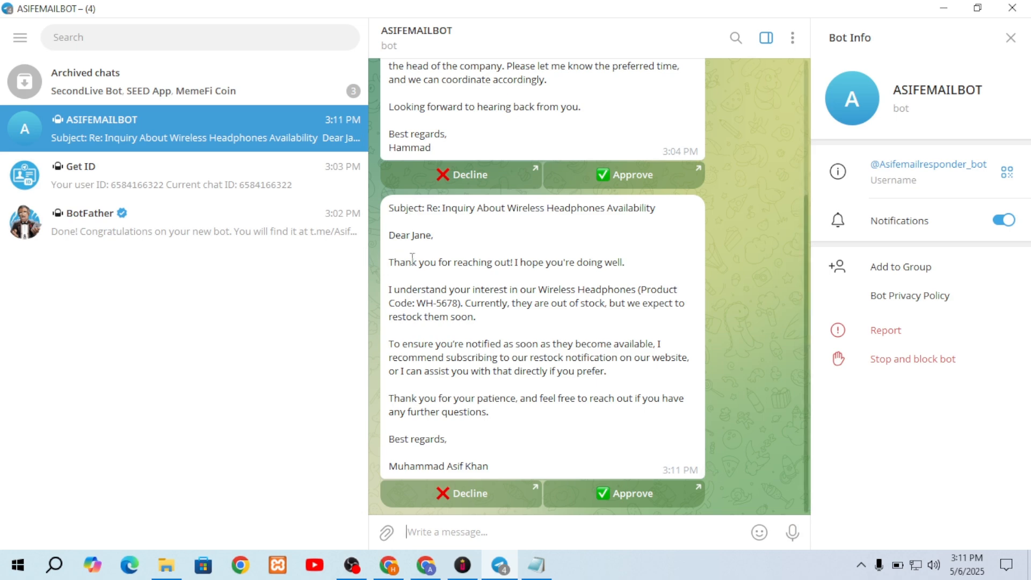
double_click(478, 262)
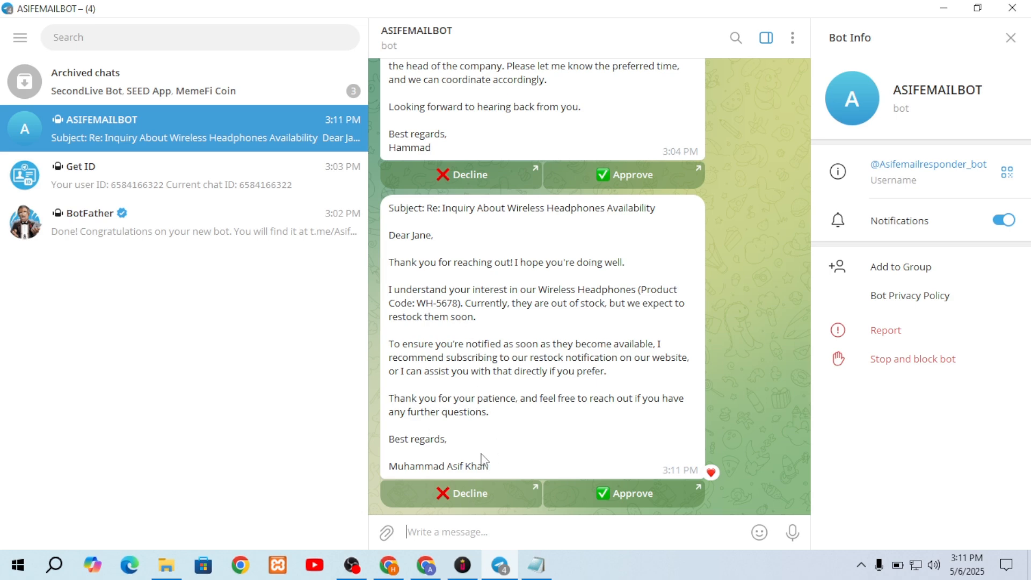
left_click(583, 497)
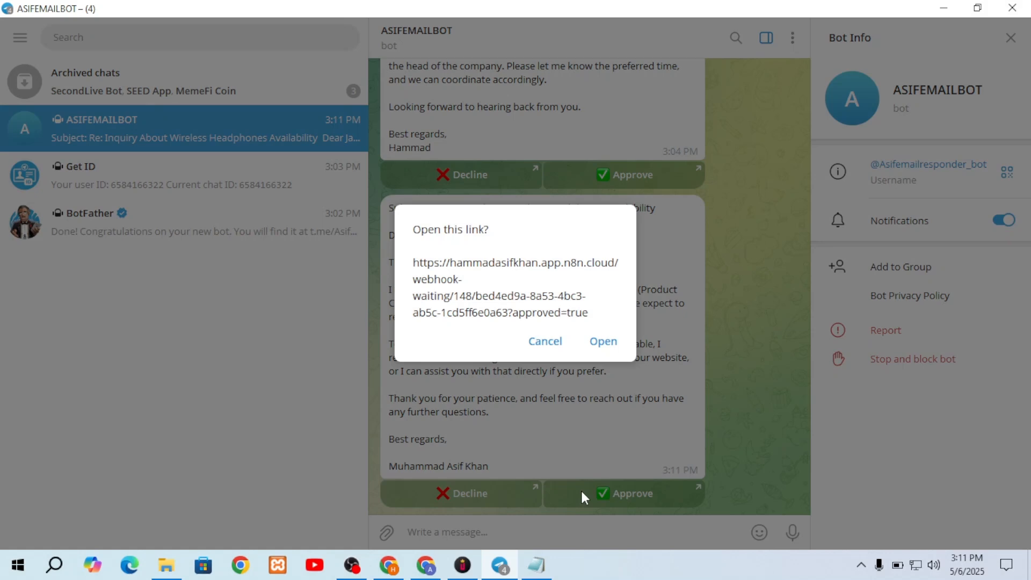
left_click(603, 341)
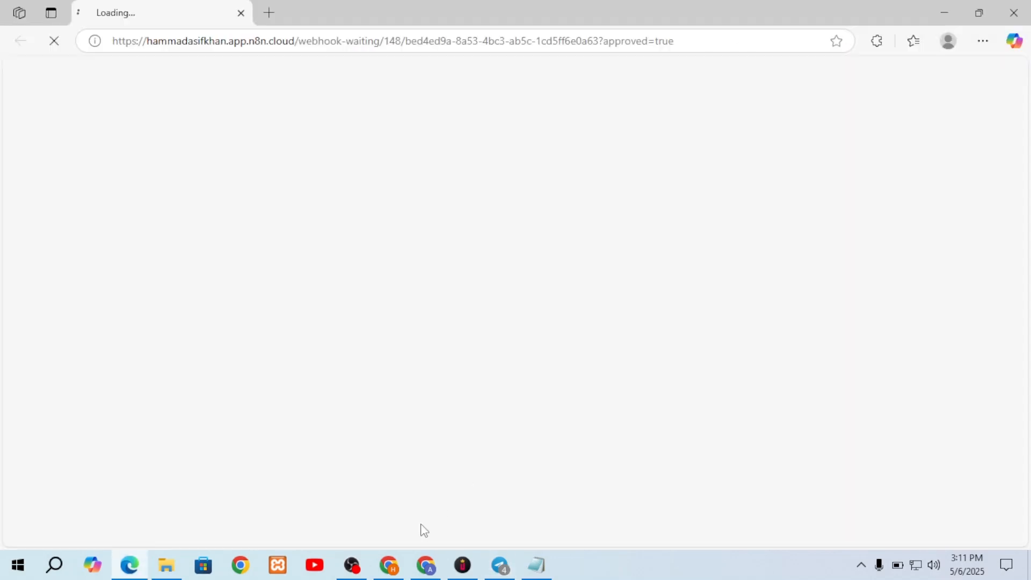
Check the workflow run and the reply in Gmail's Sent folder, then return to the n8n canvas.
left_click(387, 569)
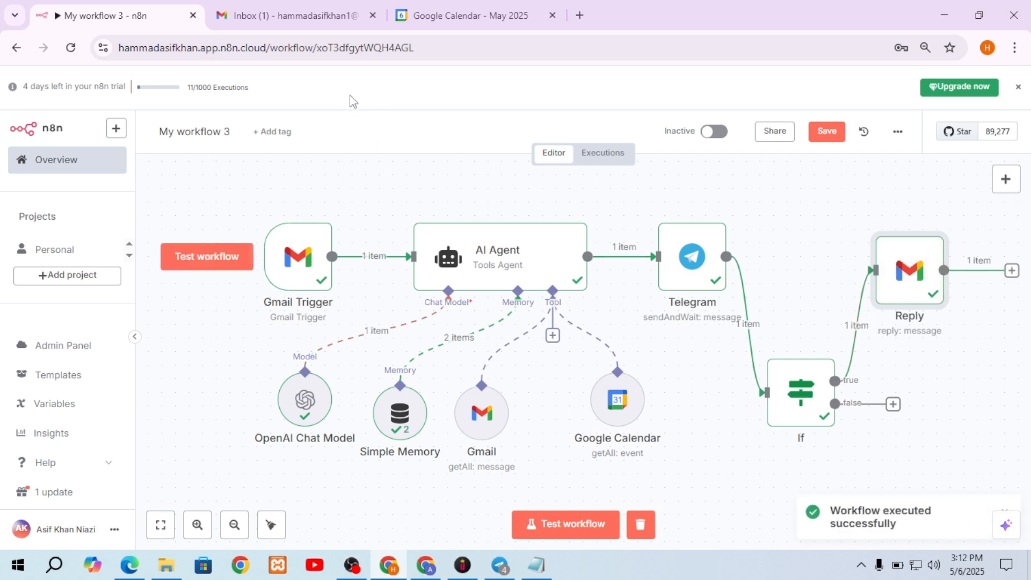
left_click(308, 15)
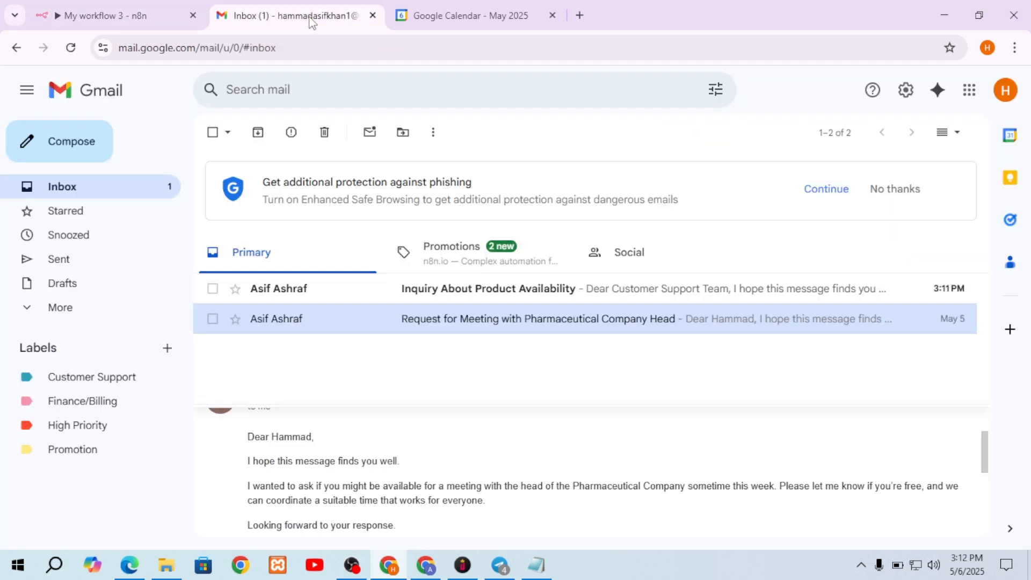
left_click(70, 261)
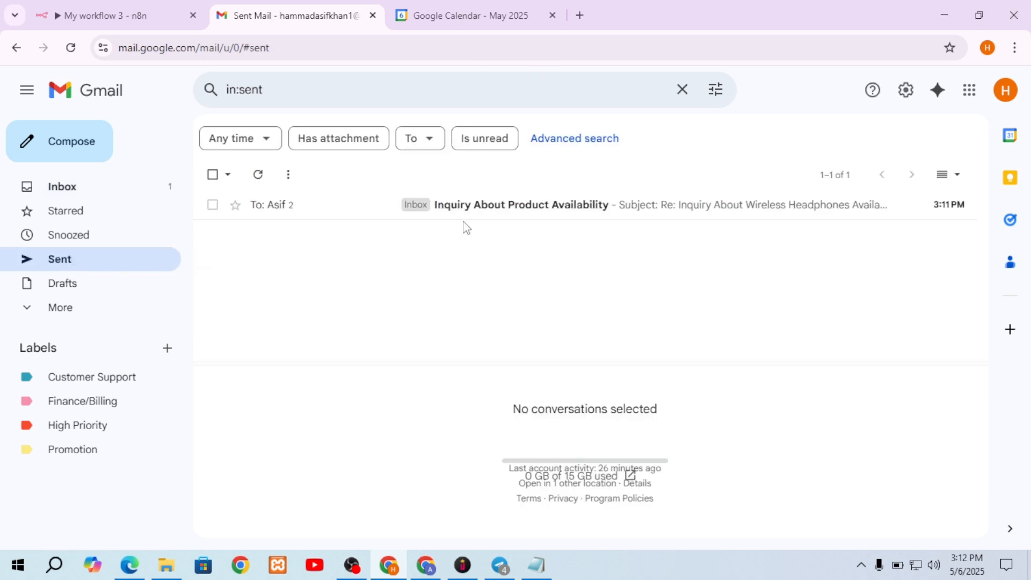
left_click(464, 214)
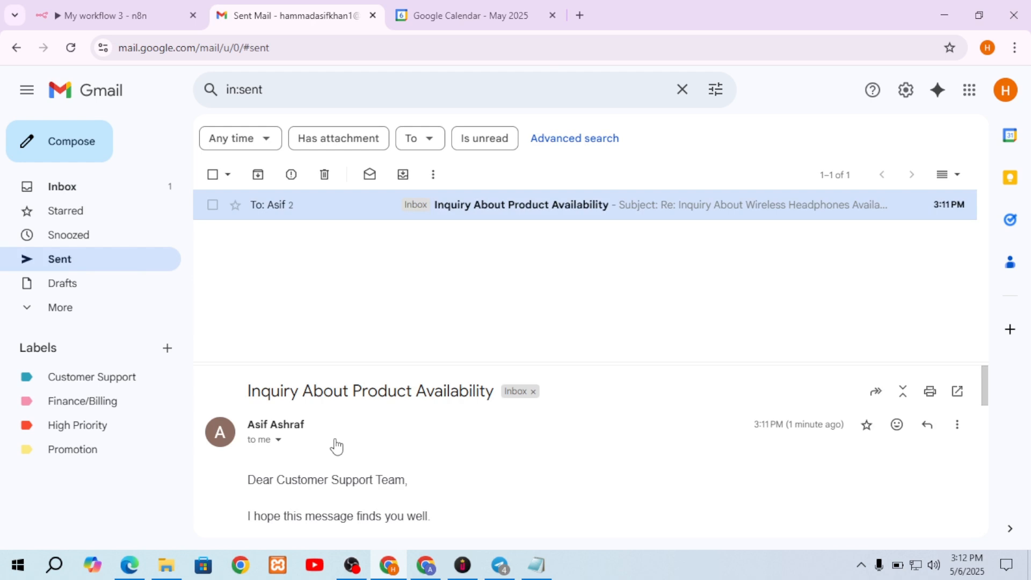
left_click(72, 15)
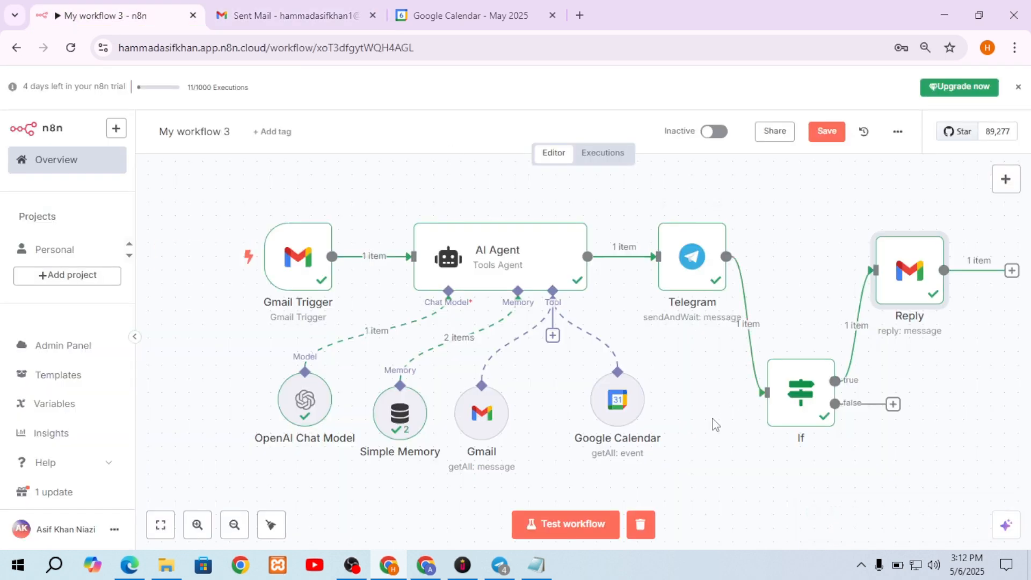